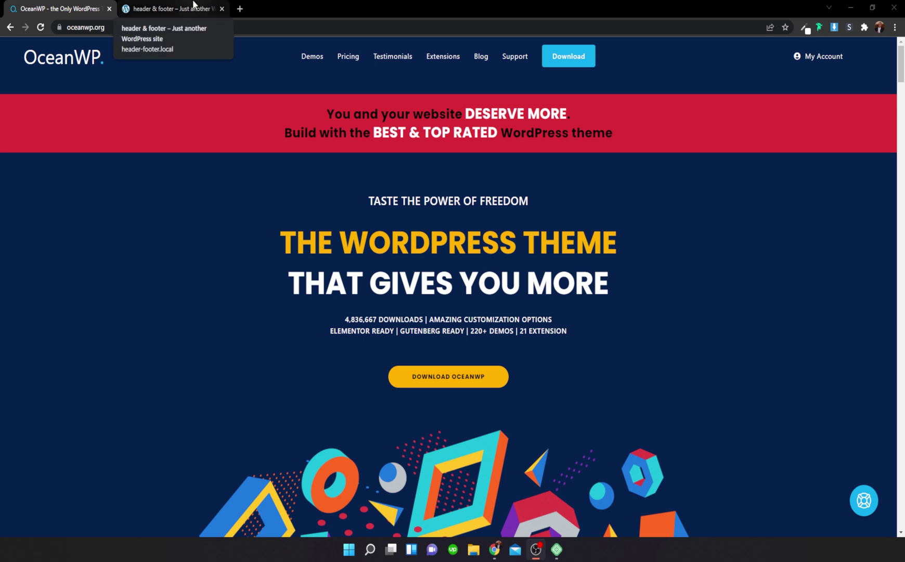
Step: Switch to the 'header & footer' site tab to view its front-end home page
{"action": "left_click", "coordinate": [193, 4]}
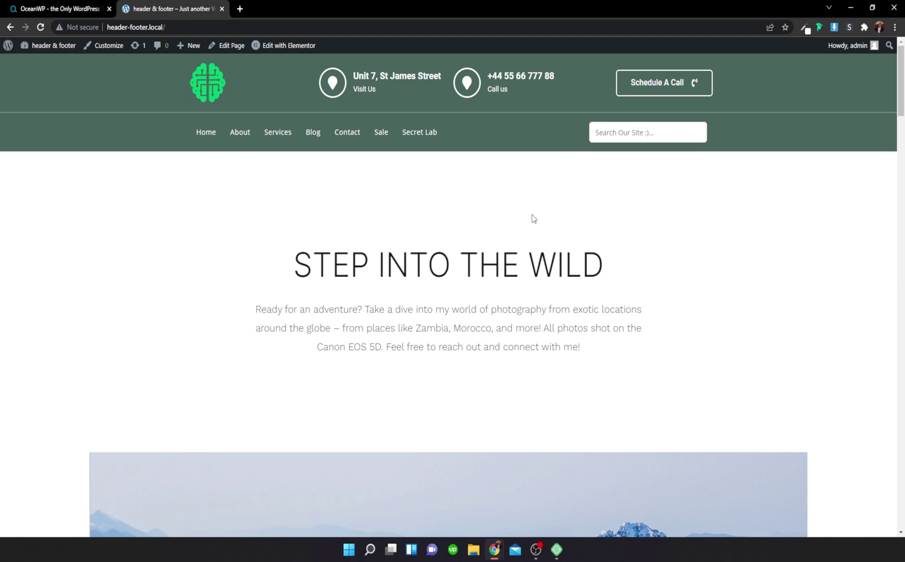
Step: From the admin dashboard, add a new template in OceanWP Theme Panel's My Library
{"action": "left_click", "coordinate": [52, 45]}
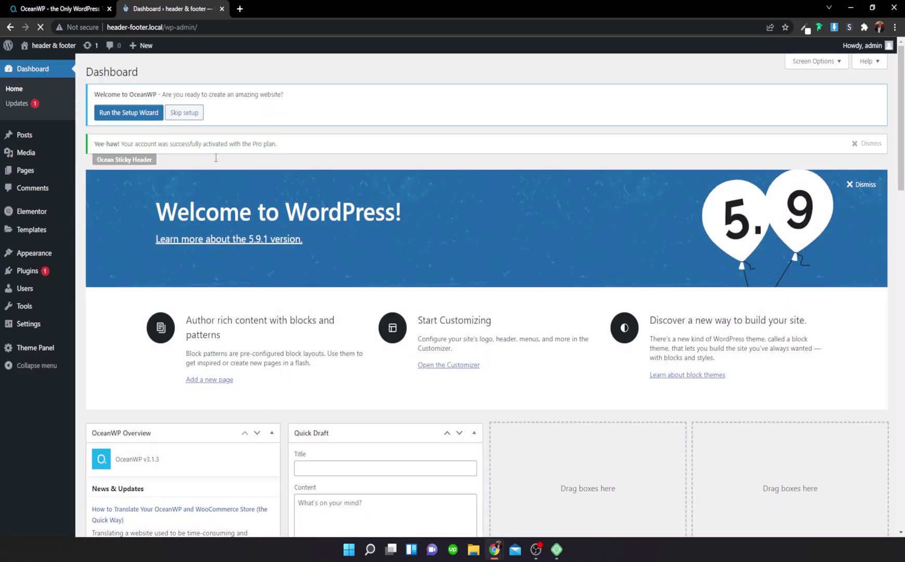
{"action": "mouse_move", "coordinate": [37, 350]}
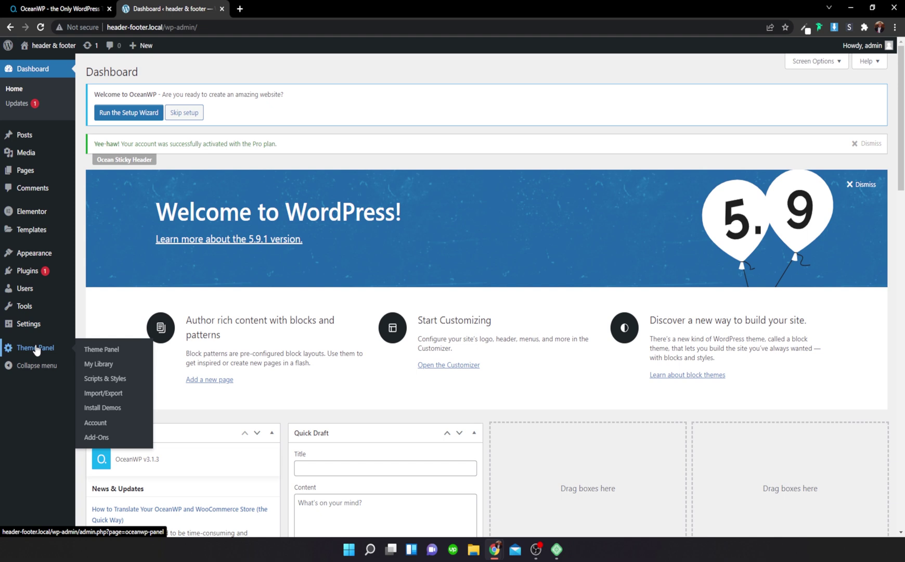
{"action": "left_click", "coordinate": [98, 364]}
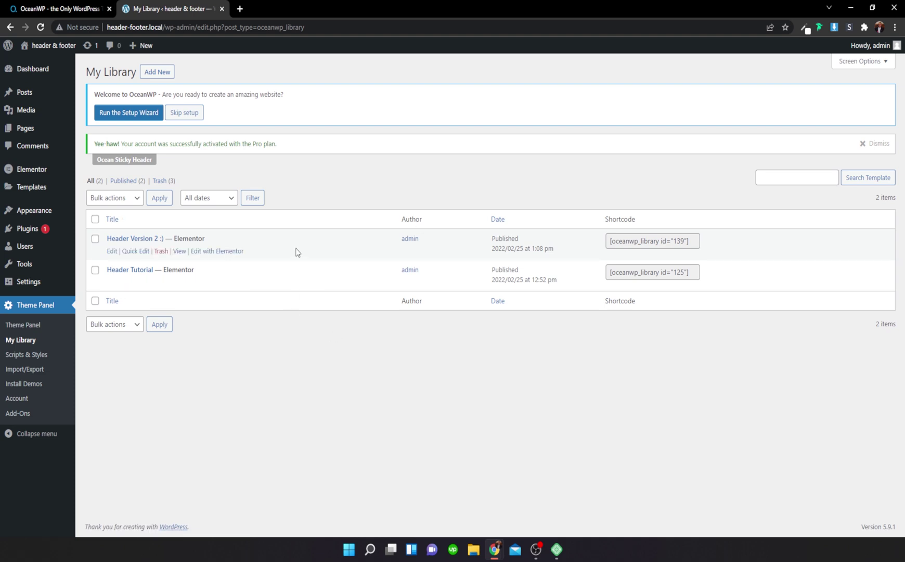
{"action": "left_click", "coordinate": [173, 75]}
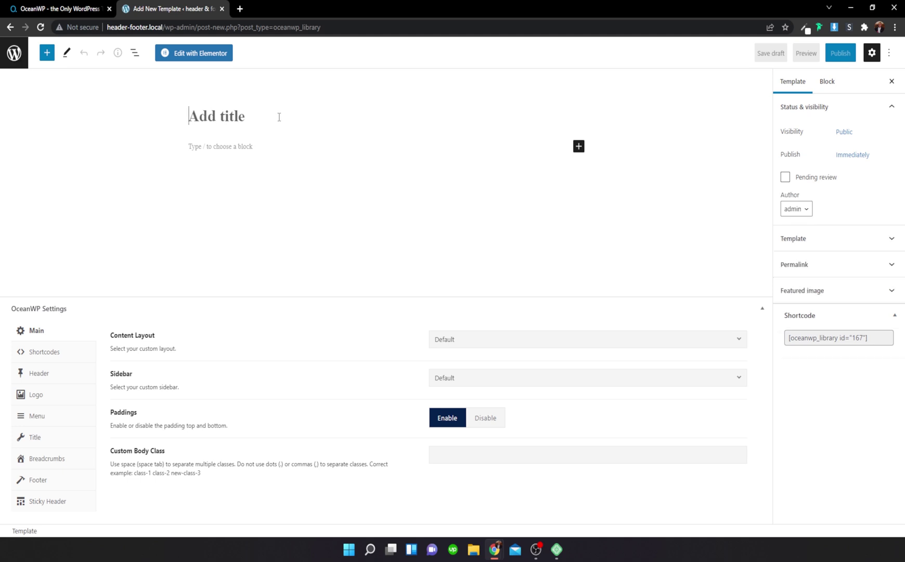
Step: Publish the template titled 'Third Version :)' and open it in Elementor
{"action": "type", "text": "Third Version :)"}
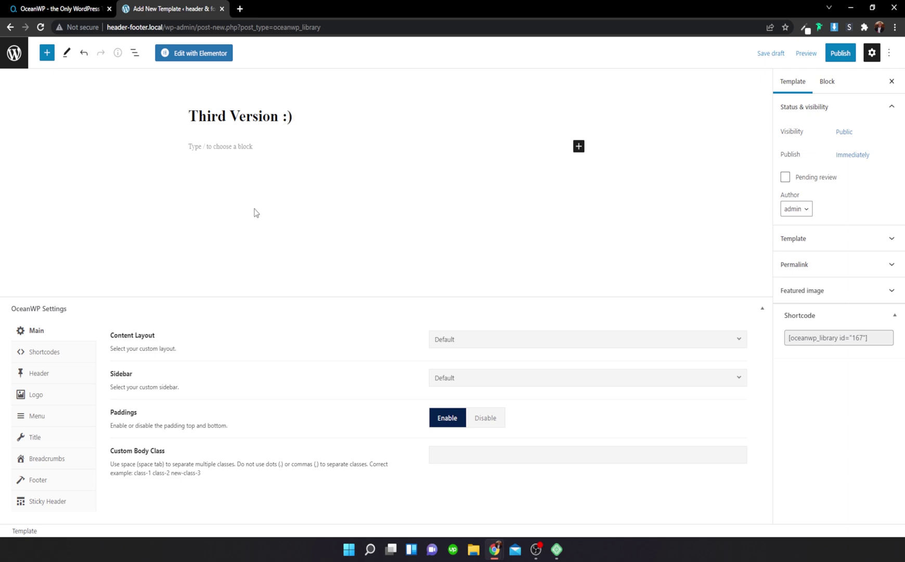
{"action": "left_click", "coordinate": [838, 53]}
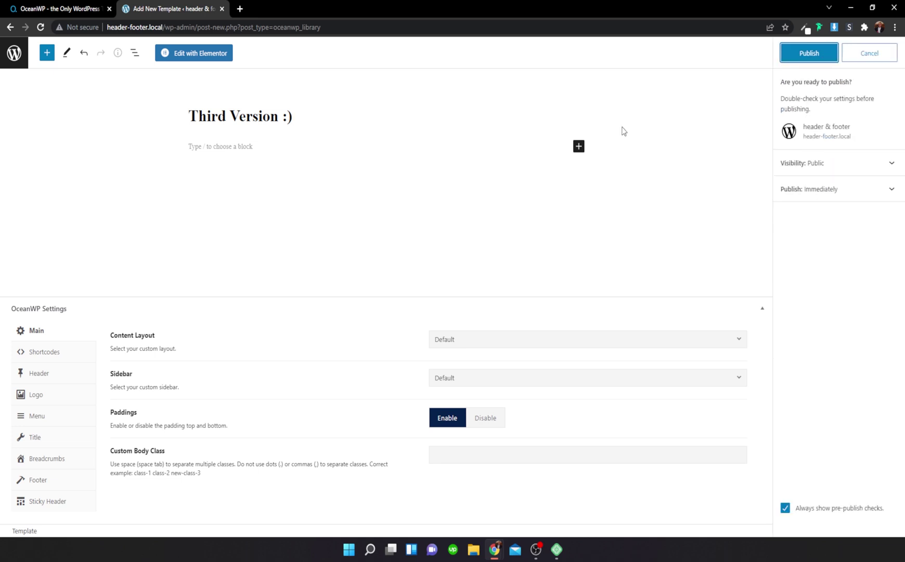
{"action": "left_click", "coordinate": [820, 50]}
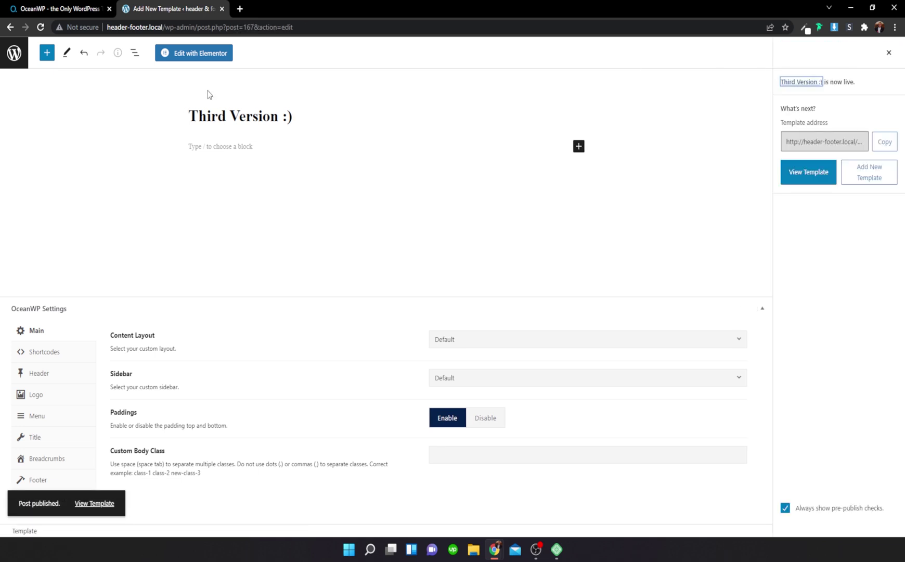
{"action": "left_click", "coordinate": [200, 57]}
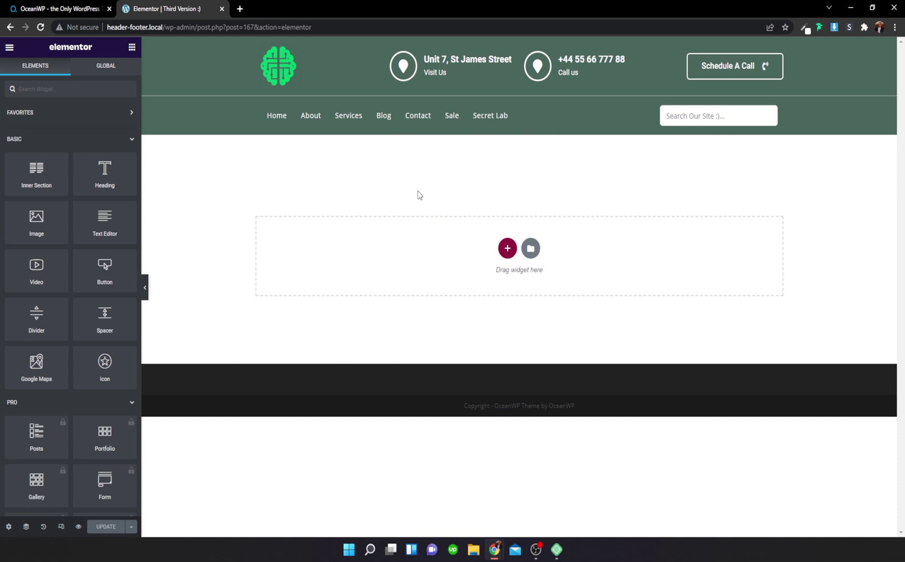
Step: Set the template's Page Layout to Elementor Canvas in Page Settings
{"action": "left_click", "coordinate": [9, 526]}
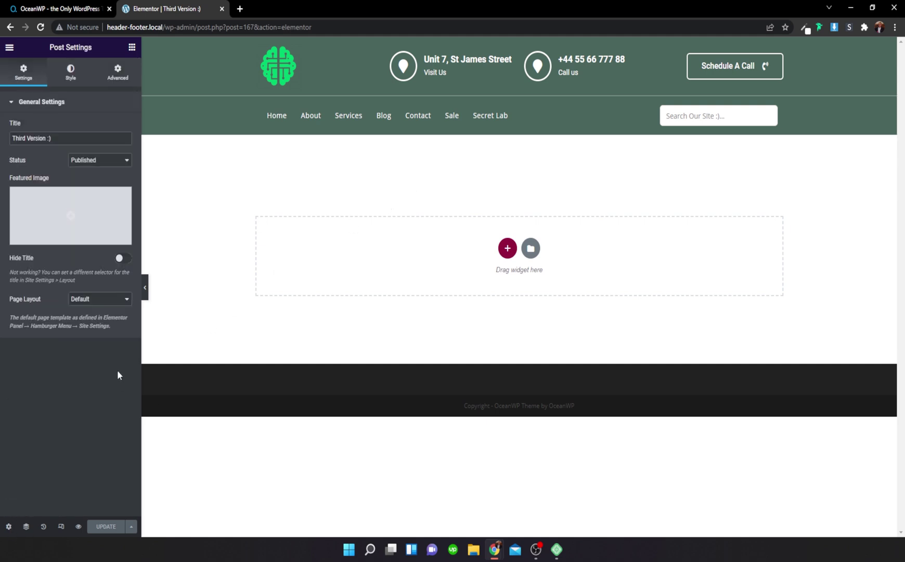
{"action": "left_click", "coordinate": [109, 301]}
{"action": "left_click", "coordinate": [108, 317]}
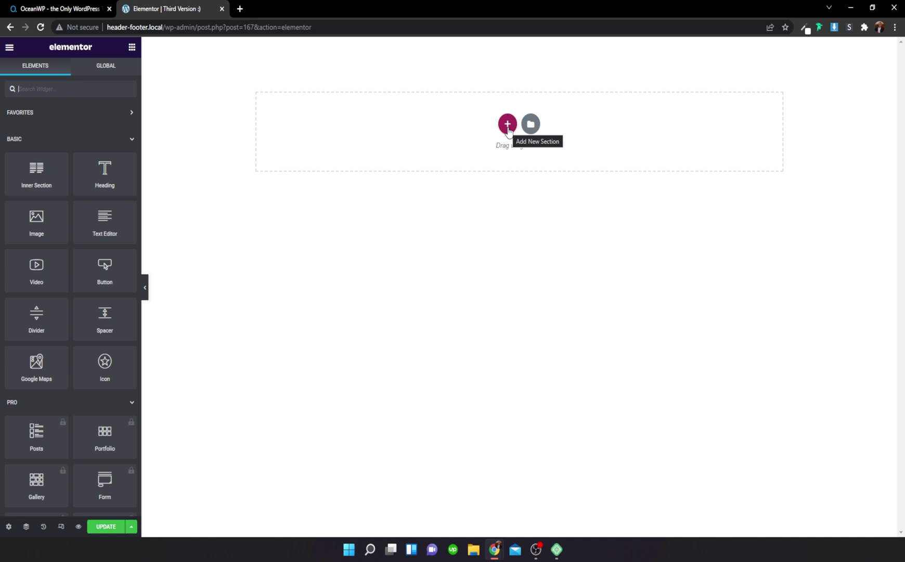
Step: Add a single-column section with Boxed content width 1200
{"action": "left_click", "coordinate": [508, 125]}
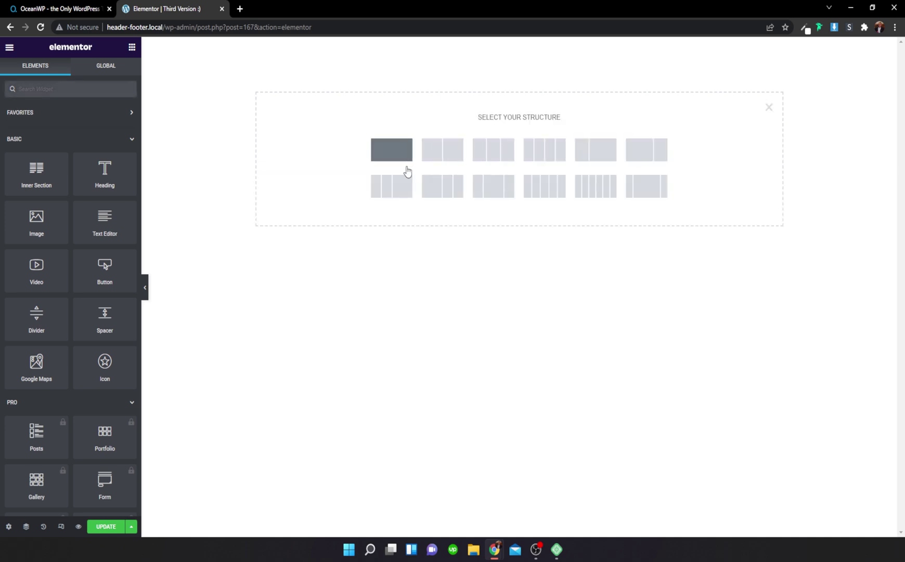
{"action": "left_click", "coordinate": [406, 158]}
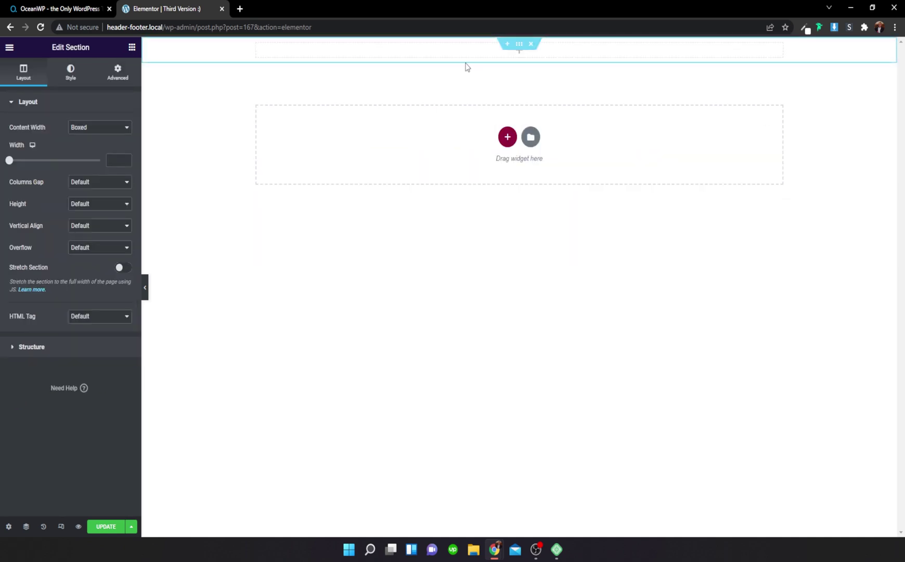
{"action": "left_click", "coordinate": [106, 131]}
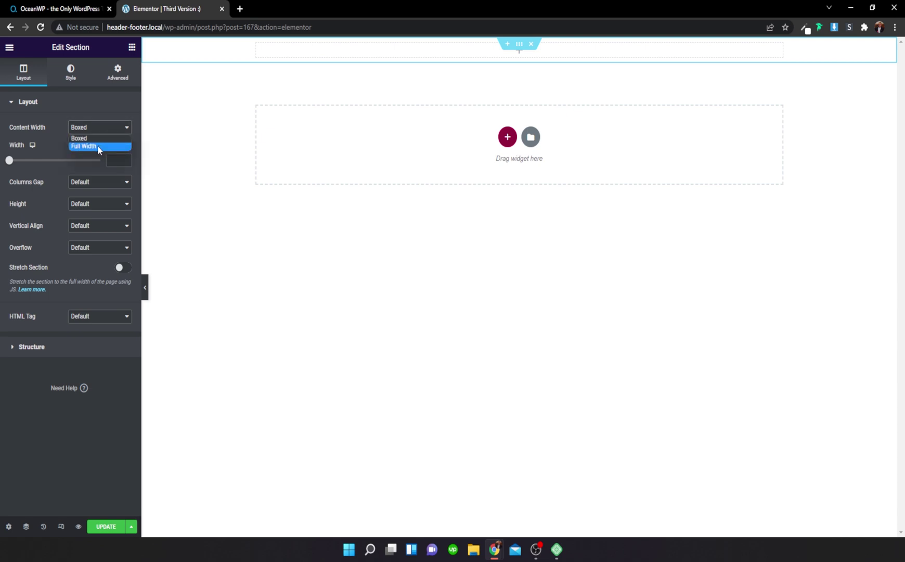
{"action": "left_click", "coordinate": [96, 146]}
{"action": "left_click", "coordinate": [98, 134]}
{"action": "left_click", "coordinate": [98, 138]}
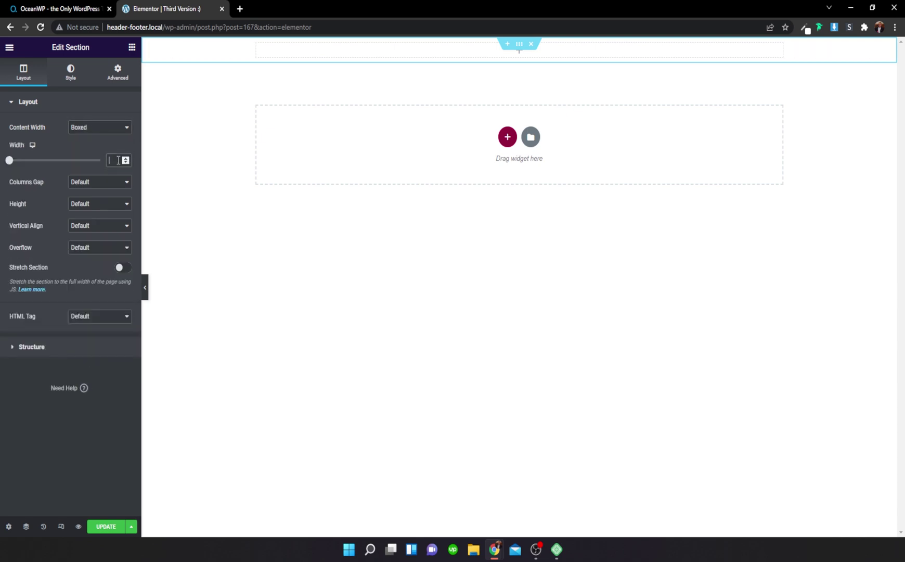
{"action": "type", "text": "0"}
Step: Add three more columns to the section, giving four columns
{"action": "right_click", "coordinate": [242, 46]}
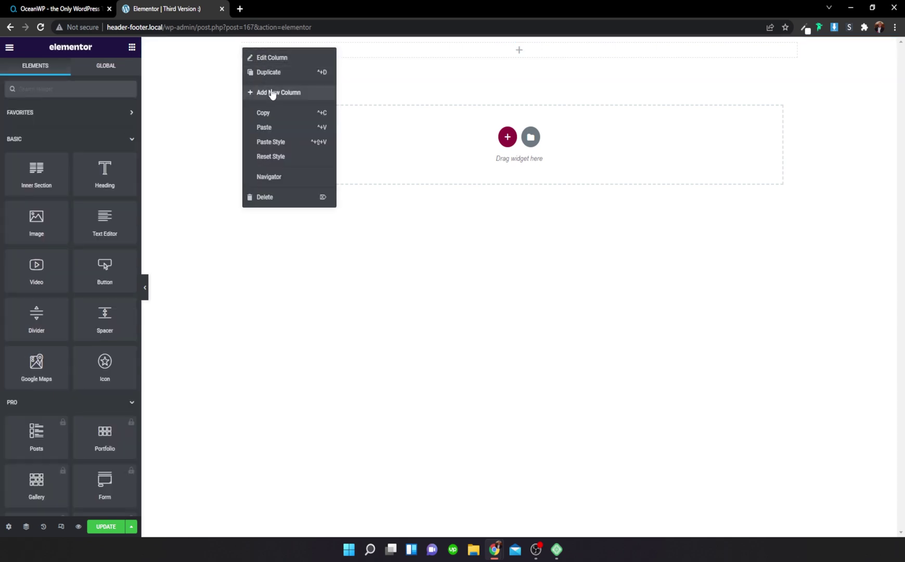
{"action": "left_click", "coordinate": [271, 93]}
{"action": "right_click", "coordinate": [525, 46]}
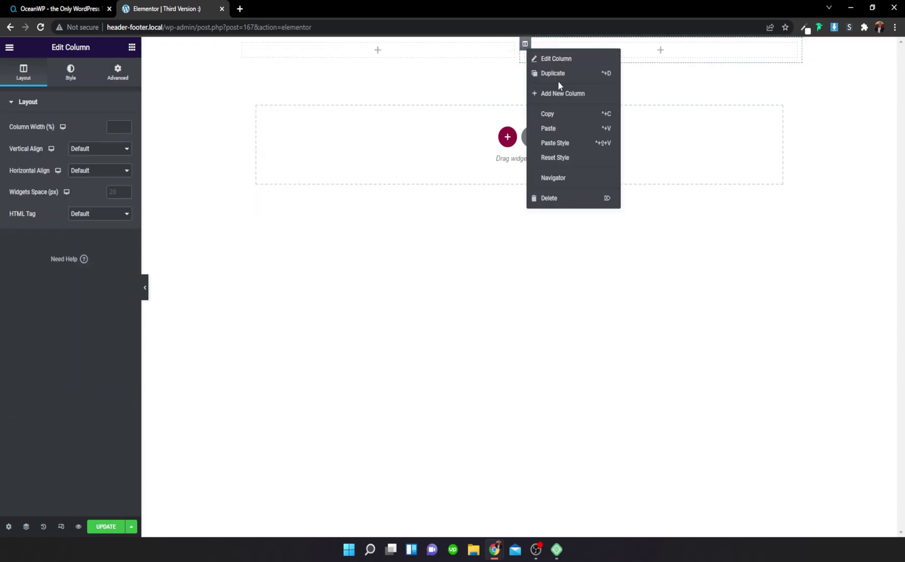
{"action": "left_click", "coordinate": [562, 93]}
{"action": "right_click", "coordinate": [619, 44]}
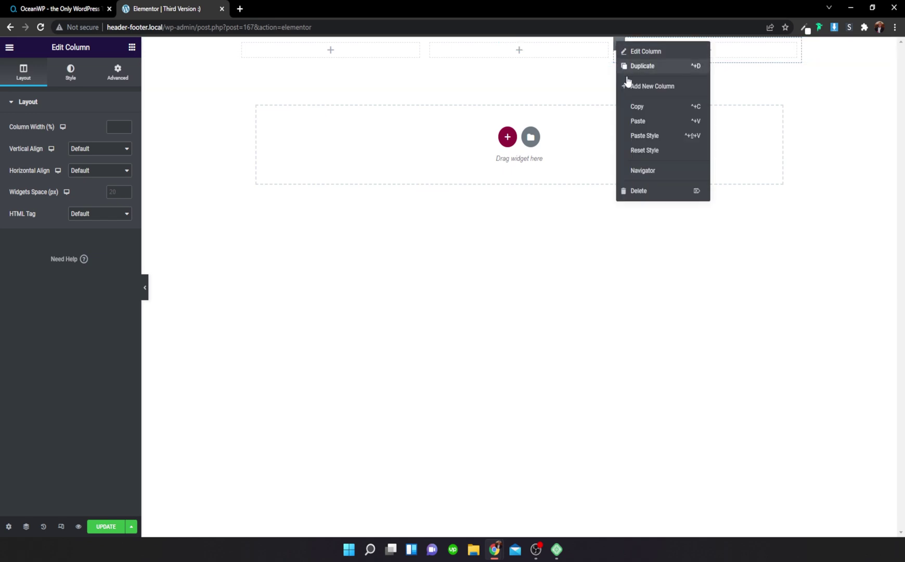
{"action": "left_click", "coordinate": [646, 93]}
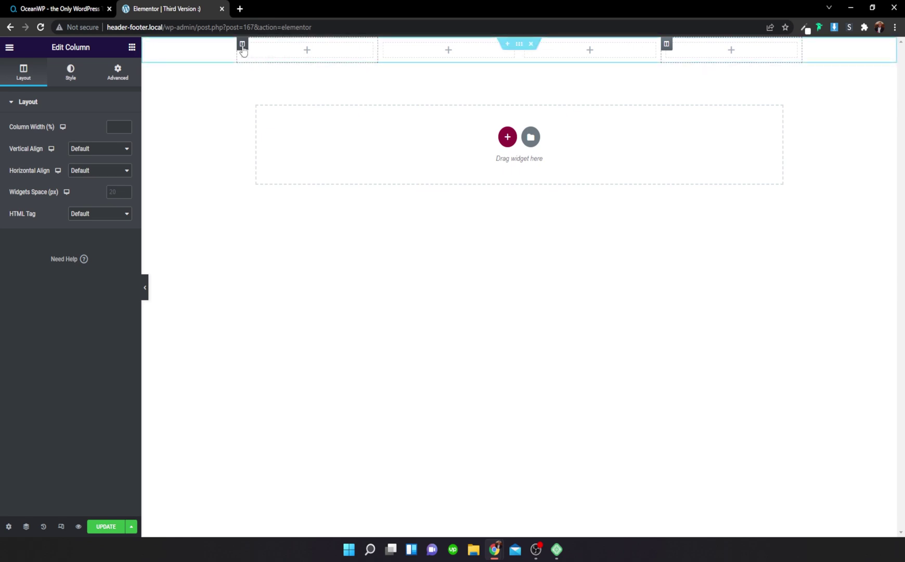
Step: Set Vertical Align to Middle for each of the four columns in turn
{"action": "left_click", "coordinate": [90, 151]}
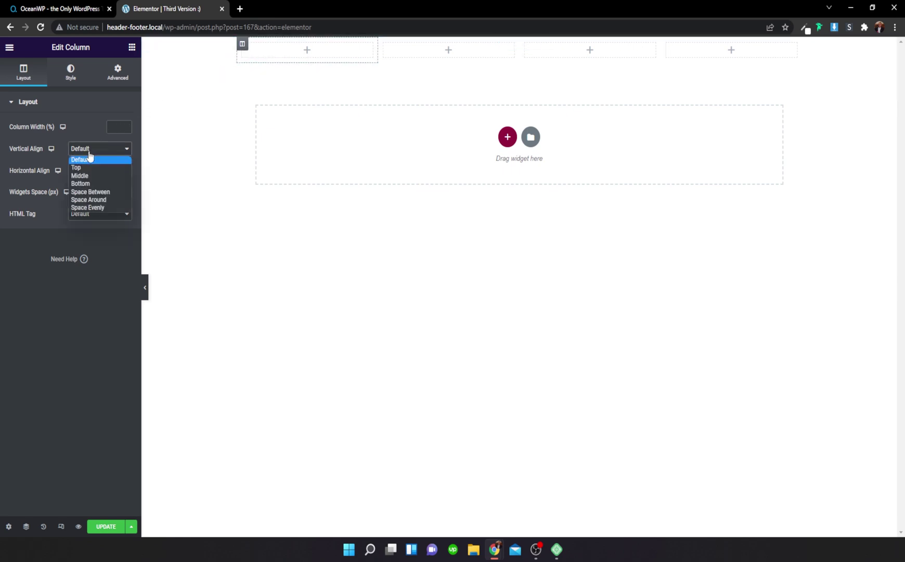
{"action": "left_click", "coordinate": [92, 175]}
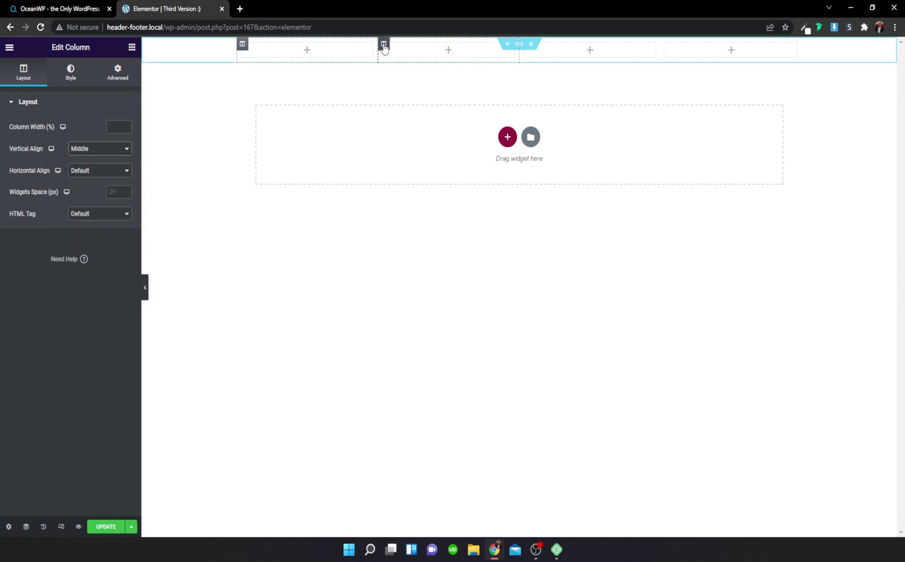
{"action": "left_click", "coordinate": [384, 45]}
{"action": "left_click", "coordinate": [95, 147]}
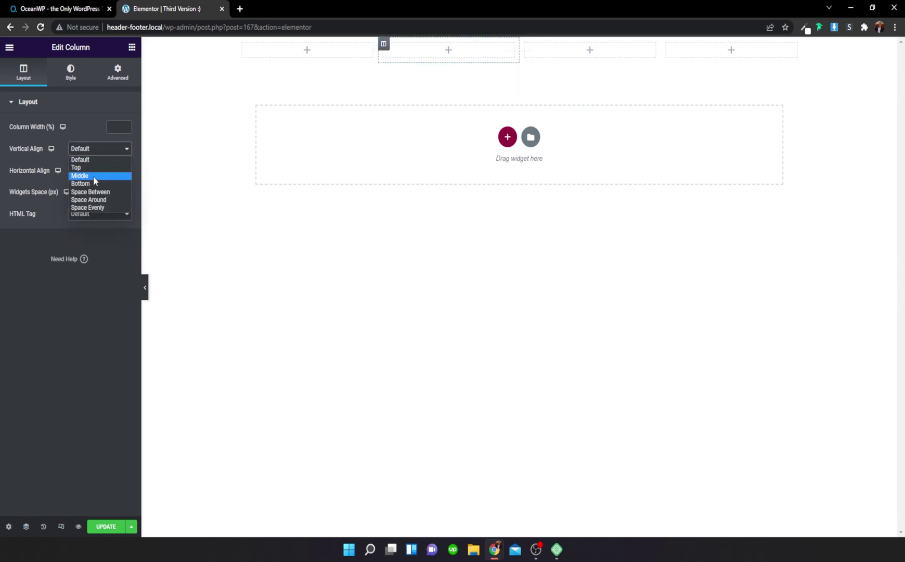
{"action": "left_click", "coordinate": [92, 177]}
{"action": "left_click", "coordinate": [524, 44]}
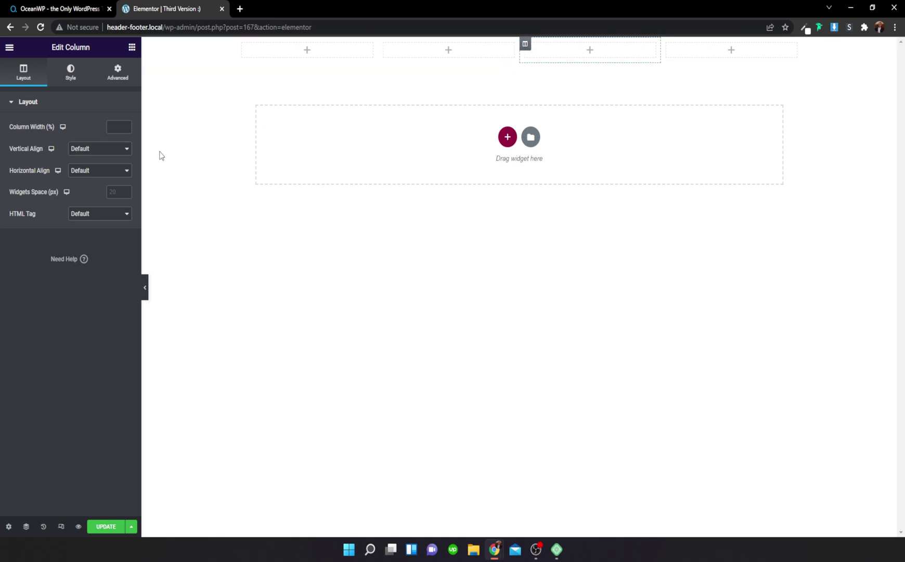
{"action": "left_click", "coordinate": [121, 148]}
{"action": "left_click", "coordinate": [102, 178]}
{"action": "left_click", "coordinate": [666, 44]}
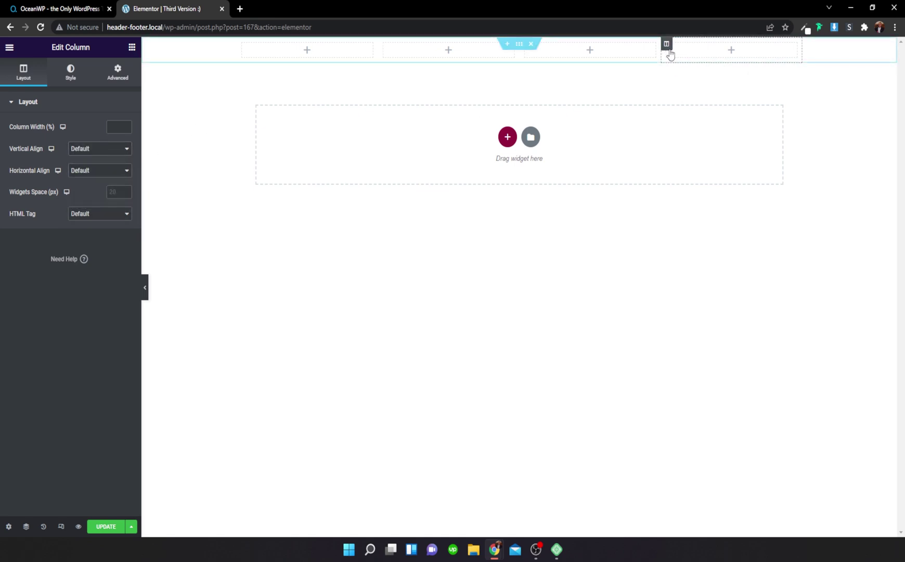
{"action": "left_click", "coordinate": [113, 154]}
{"action": "left_click", "coordinate": [110, 177]}
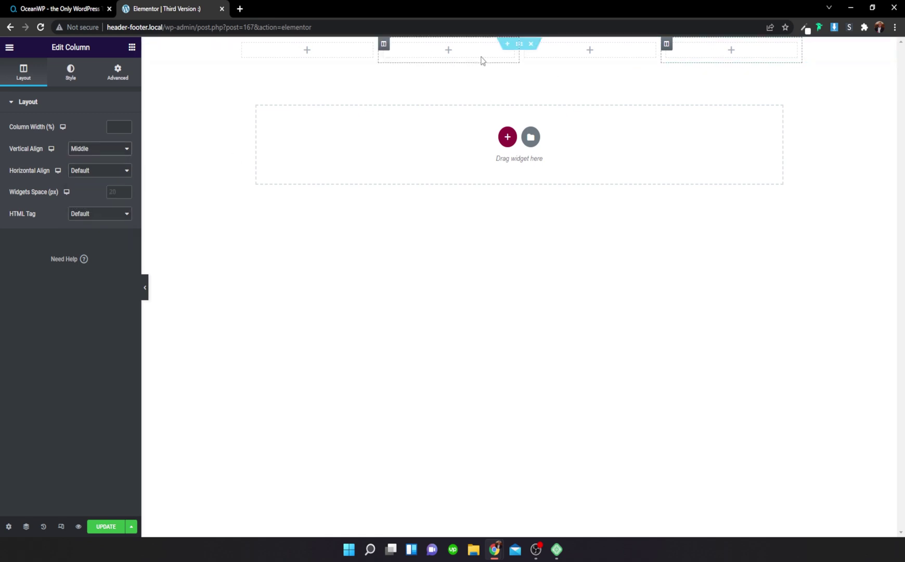
Step: Duplicate the four-column section and delete two columns from the copy
{"action": "right_click", "coordinate": [522, 47]}
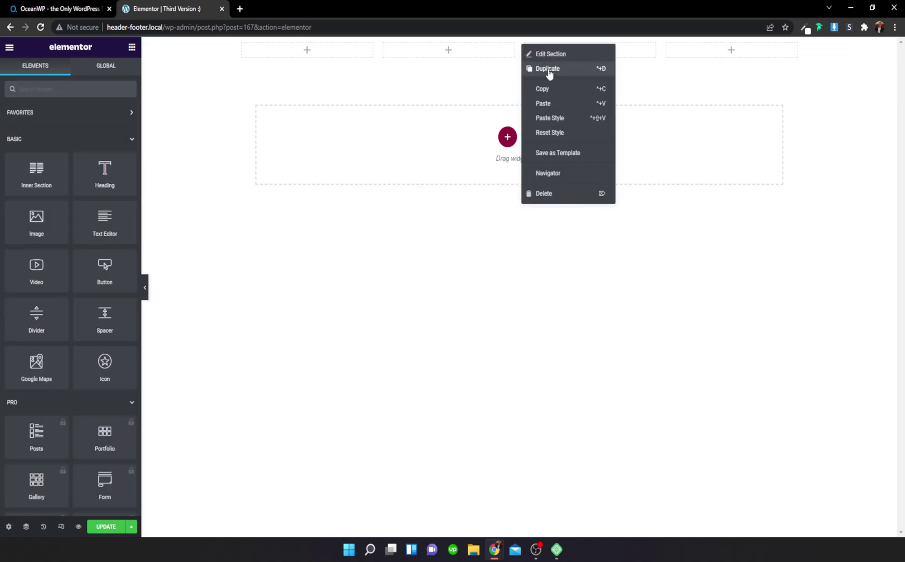
{"action": "left_click", "coordinate": [549, 73]}
{"action": "right_click", "coordinate": [557, 79]}
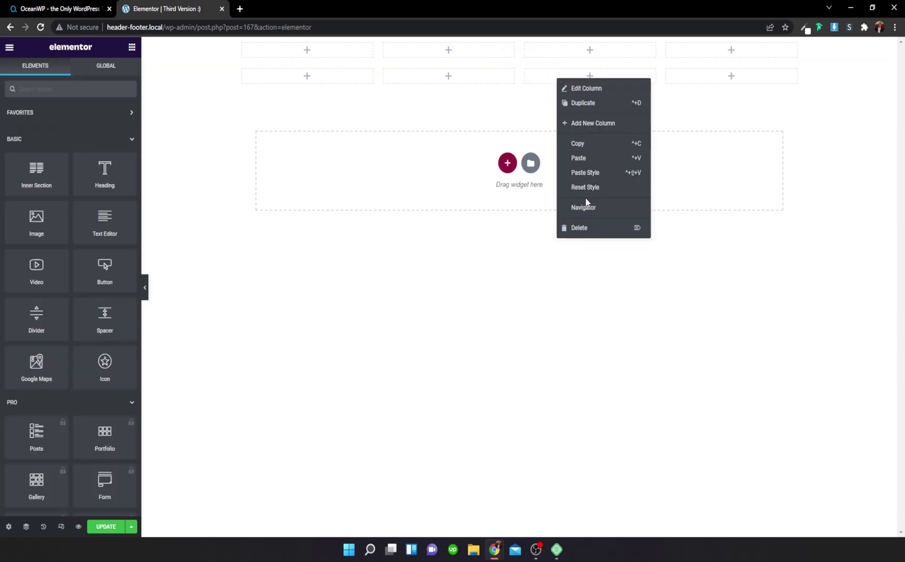
{"action": "left_click", "coordinate": [583, 207]}
{"action": "left_click", "coordinate": [883, 100]}
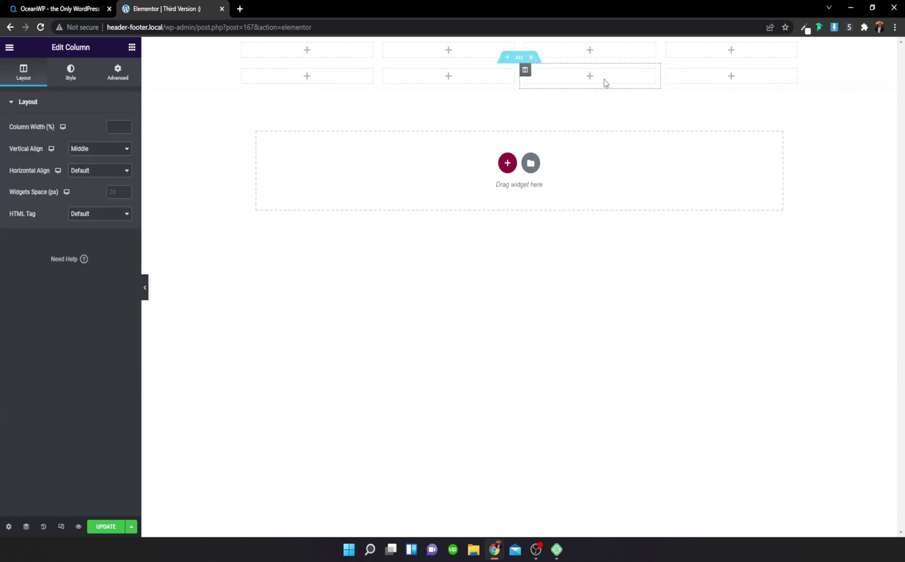
{"action": "right_click", "coordinate": [606, 76]}
{"action": "left_click", "coordinate": [638, 228]}
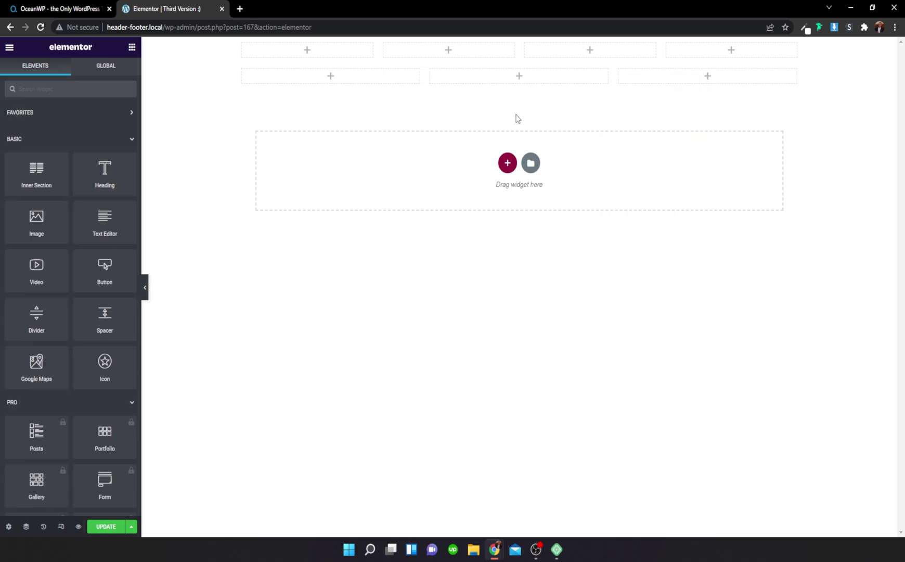
{"action": "right_click", "coordinate": [484, 82]}
{"action": "left_click", "coordinate": [509, 232]}
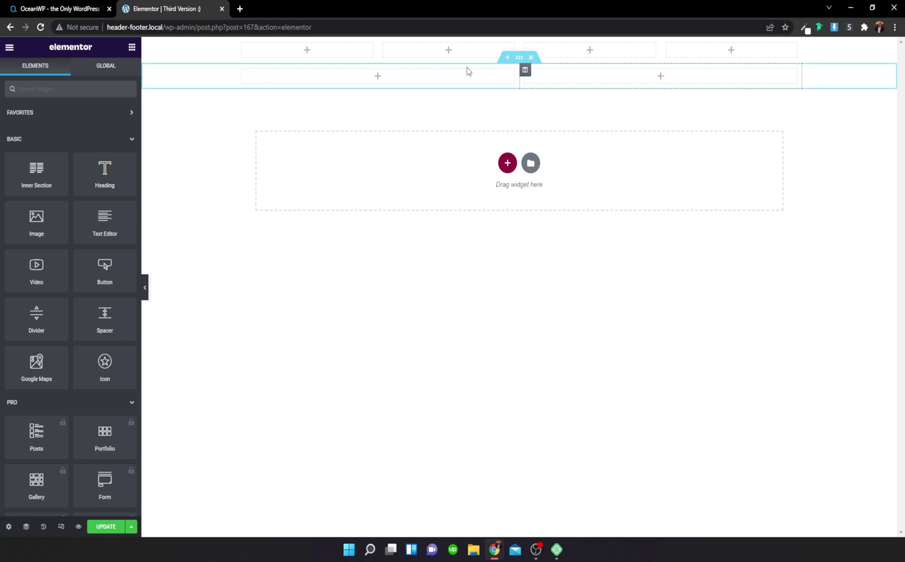
Step: Add an Image widget to the first column showing the green brain logo
{"action": "left_click", "coordinate": [107, 91]}
{"action": "type", "text": "ima"}
{"action": "left_click_drag", "start_coordinate": [37, 124], "coordinate": [312, 61]}
{"action": "left_click", "coordinate": [78, 178]}
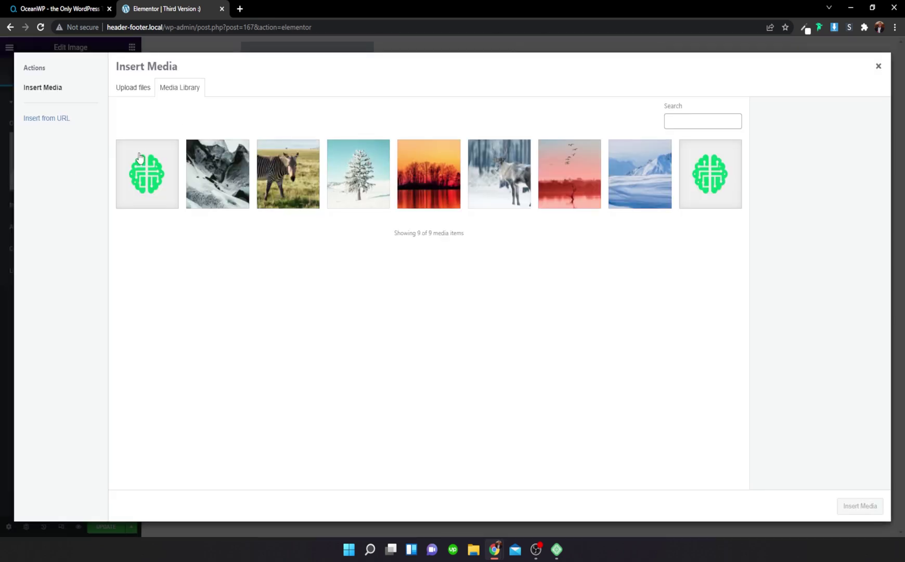
{"action": "left_click", "coordinate": [140, 156]}
{"action": "left_click", "coordinate": [847, 507]}
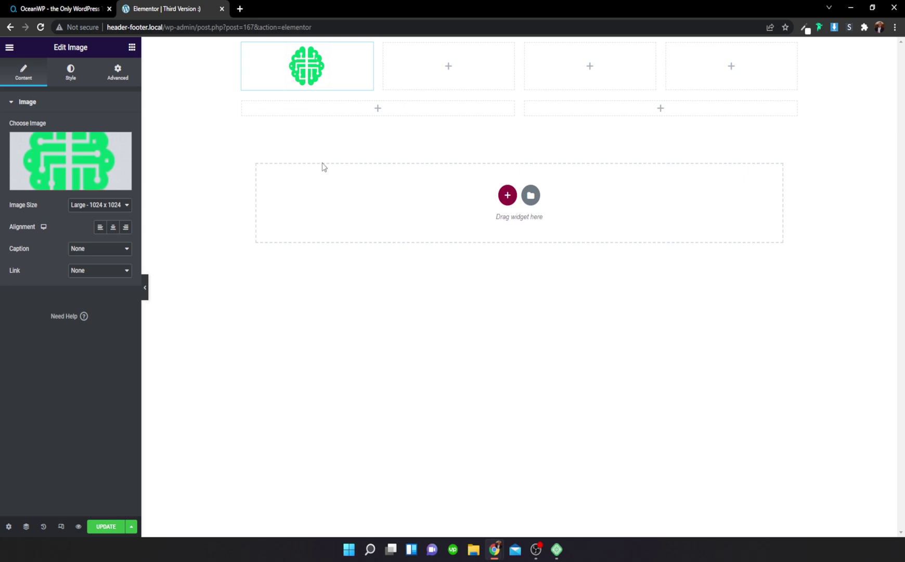
{"action": "left_click", "coordinate": [100, 227]}
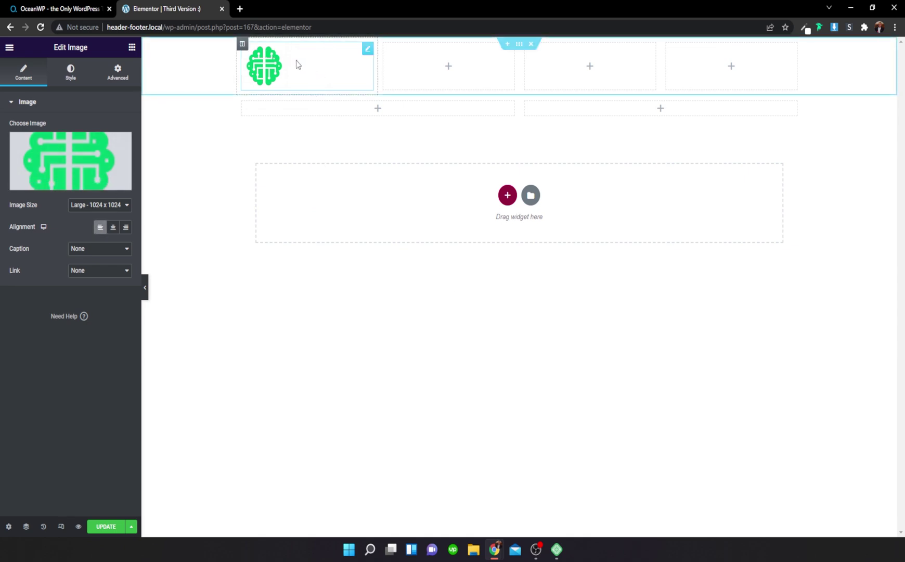
{"action": "left_click", "coordinate": [88, 271]}
{"action": "left_click", "coordinate": [101, 299]}
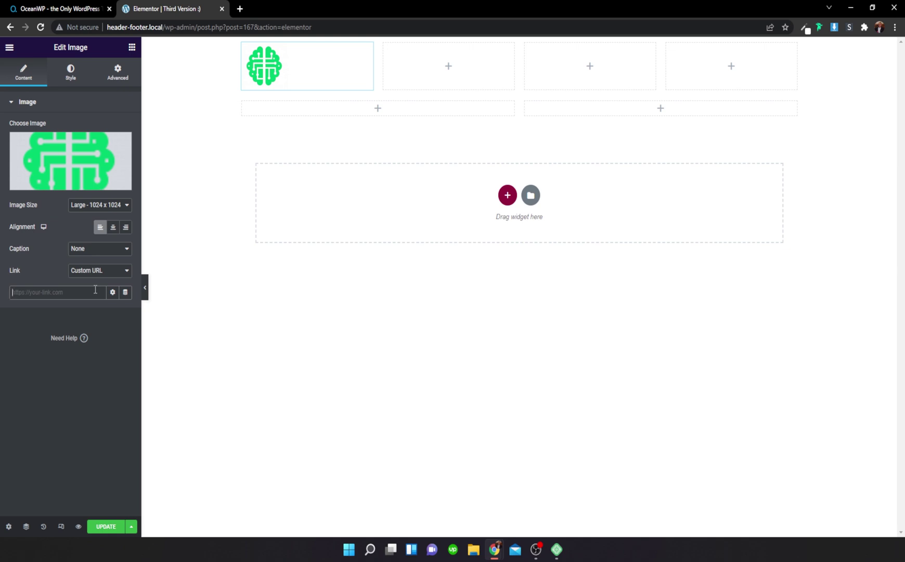
{"action": "type", "text": "https://header-footer.local/"}
{"action": "left_click", "coordinate": [335, 133]}
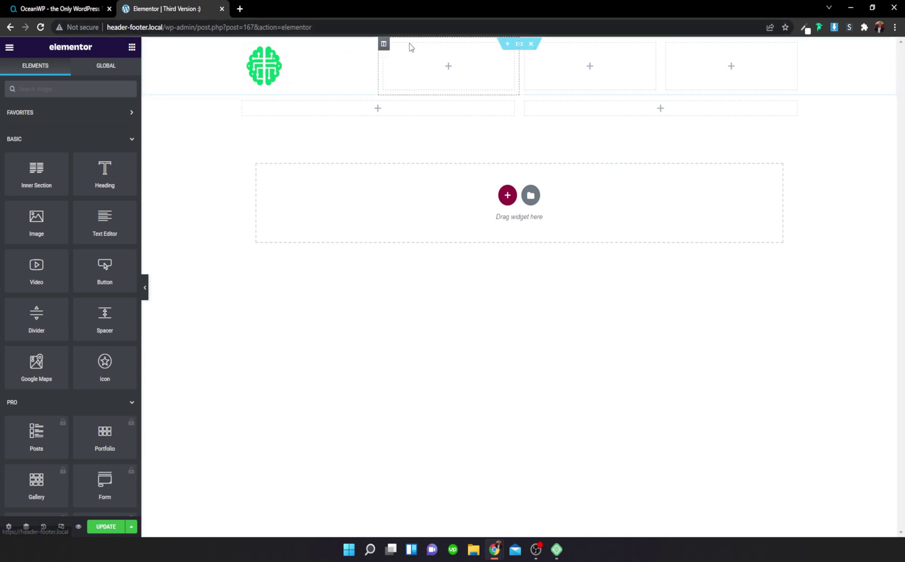
Step: Add an Icon Box to the second column with a framed star icon on the left
{"action": "left_click", "coordinate": [93, 89]}
{"action": "type", "text": "ic"}
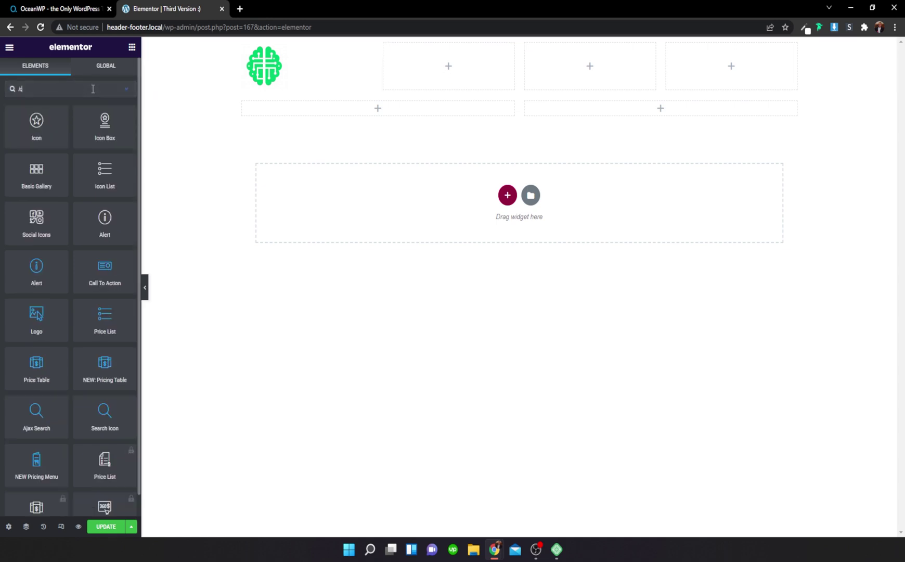
{"action": "left_click_drag", "start_coordinate": [105, 124], "coordinate": [449, 68]}
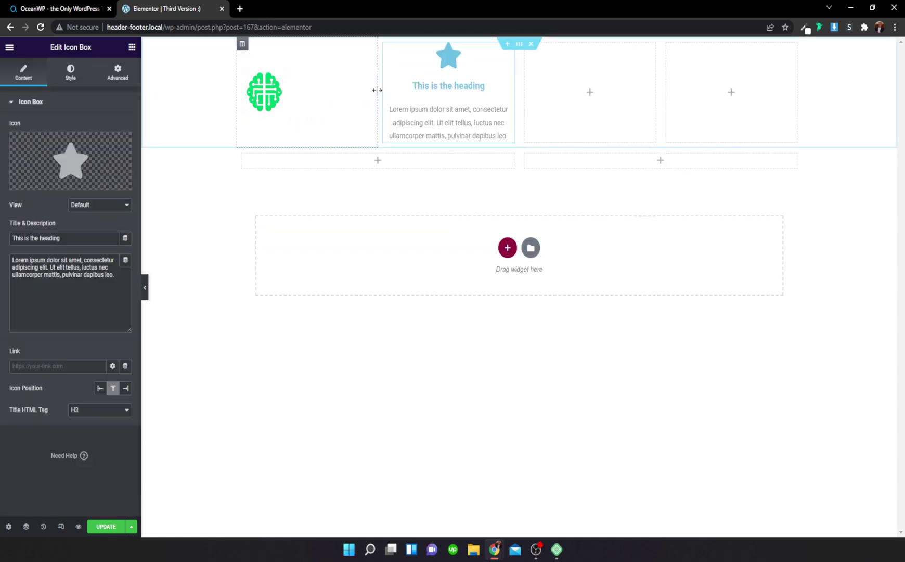
{"action": "left_click", "coordinate": [91, 206]}
{"action": "left_click", "coordinate": [94, 234]}
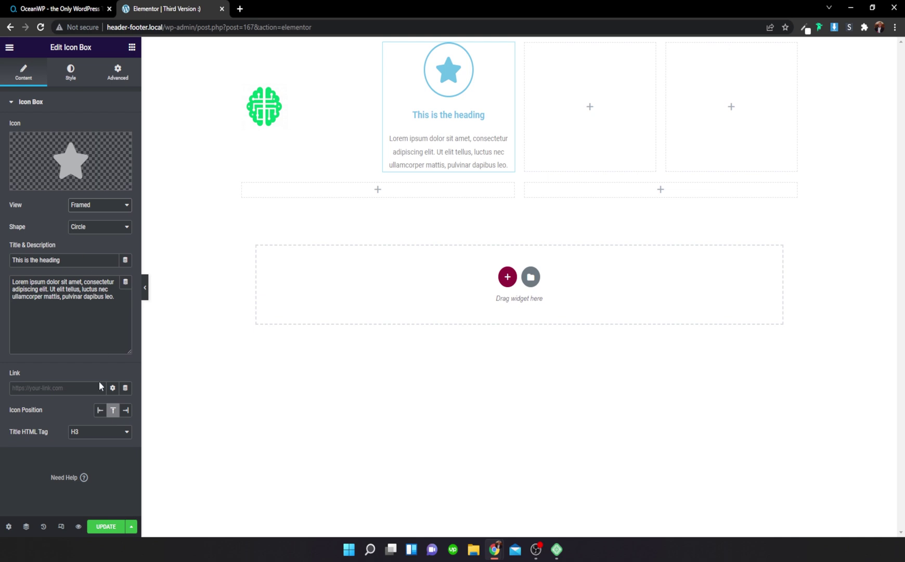
{"action": "left_click", "coordinate": [100, 410]}
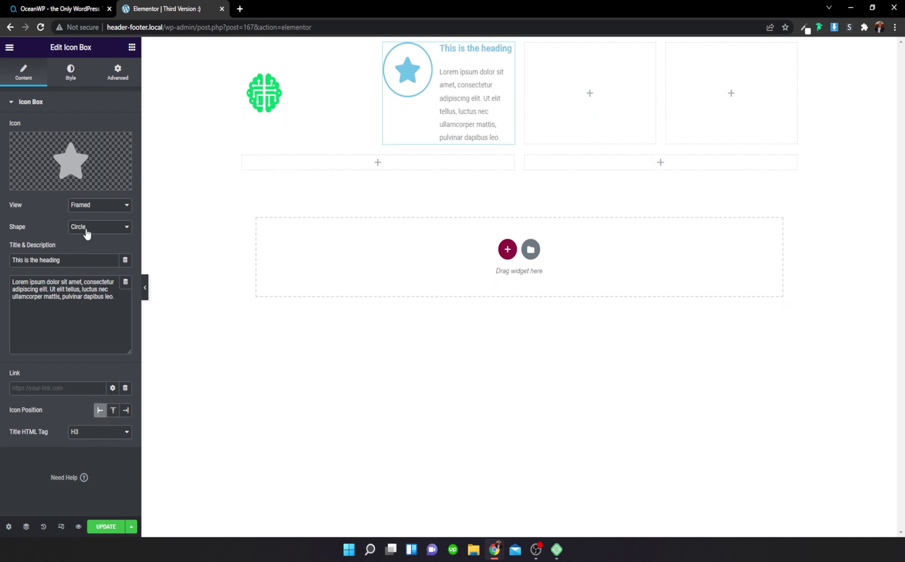
{"action": "triple_click", "coordinate": [84, 260]}
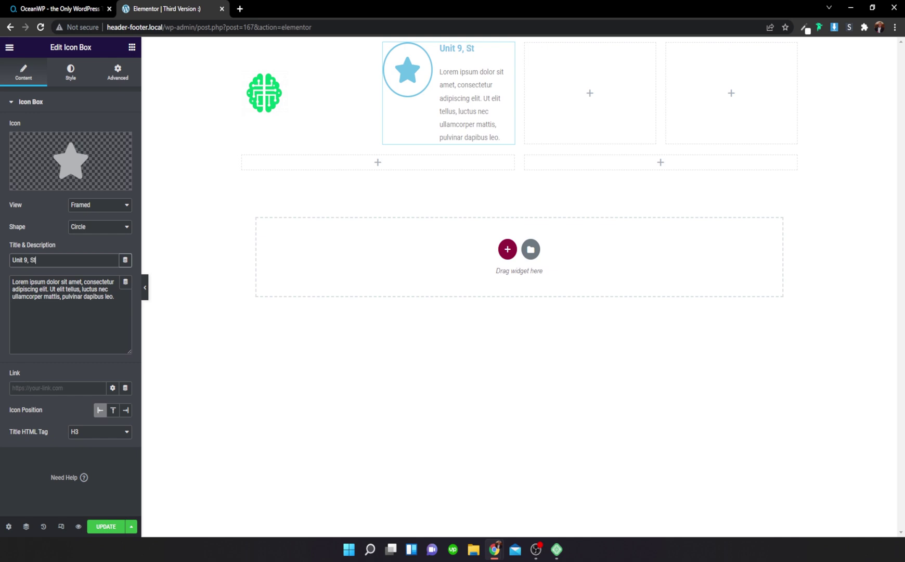
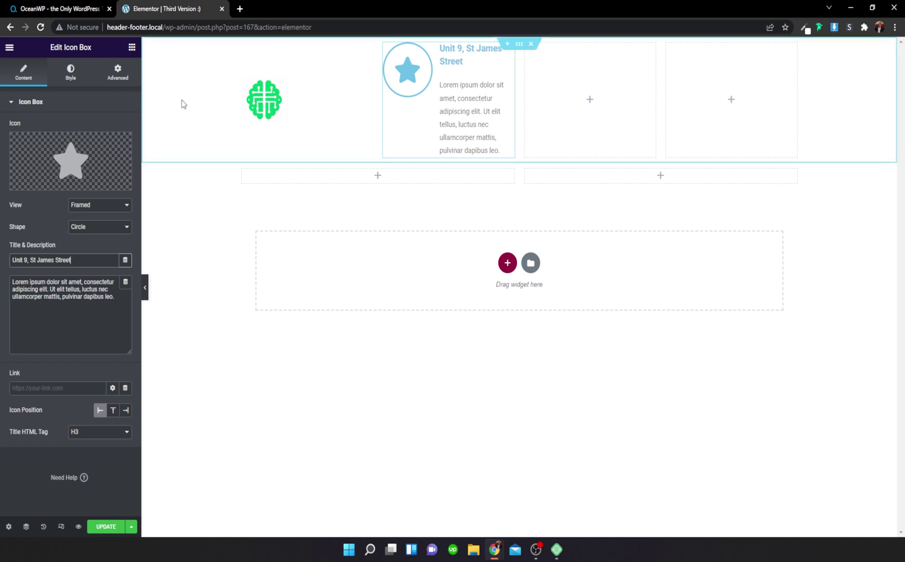
{"action": "left_click", "coordinate": [104, 324]}
{"action": "key", "text": "ctrl+a"}
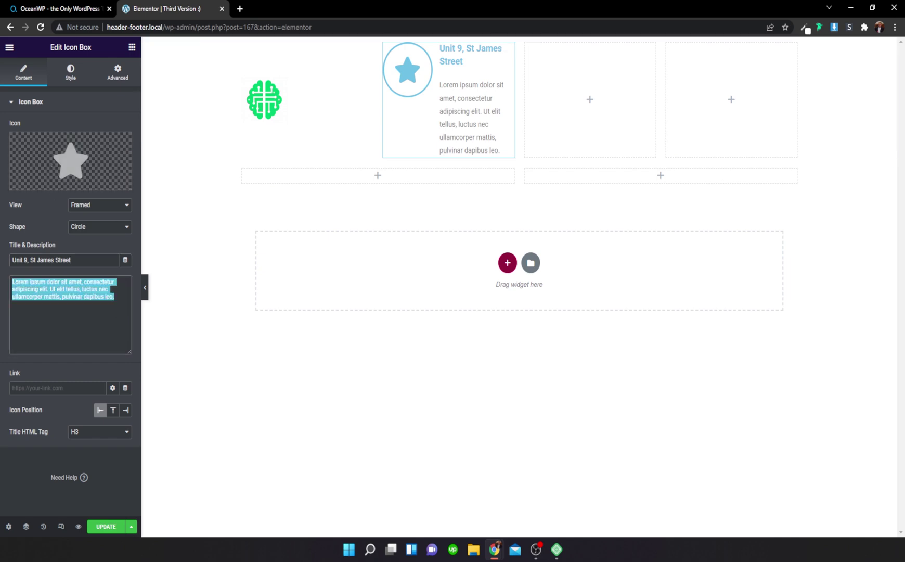
{"action": "type", "text": "Visit Us"}
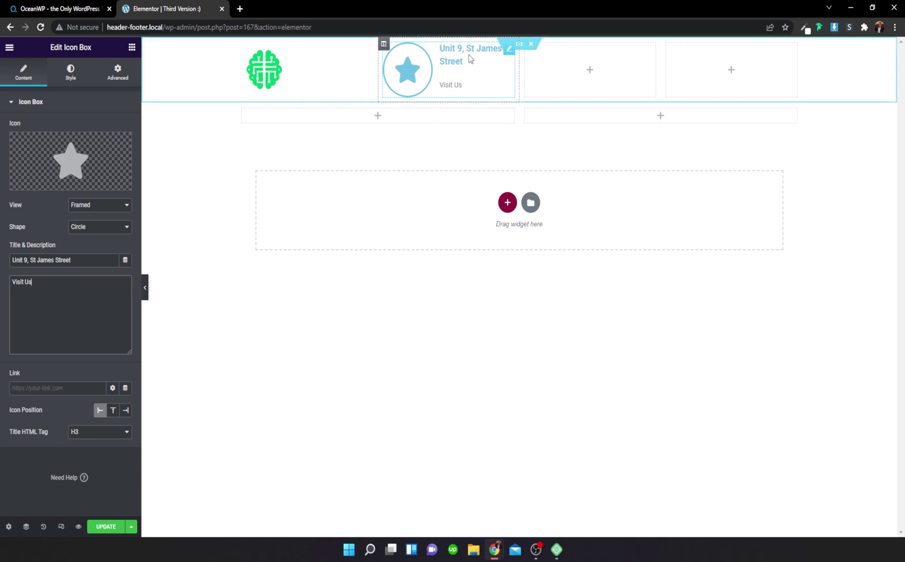
{"action": "left_click", "coordinate": [78, 83]}
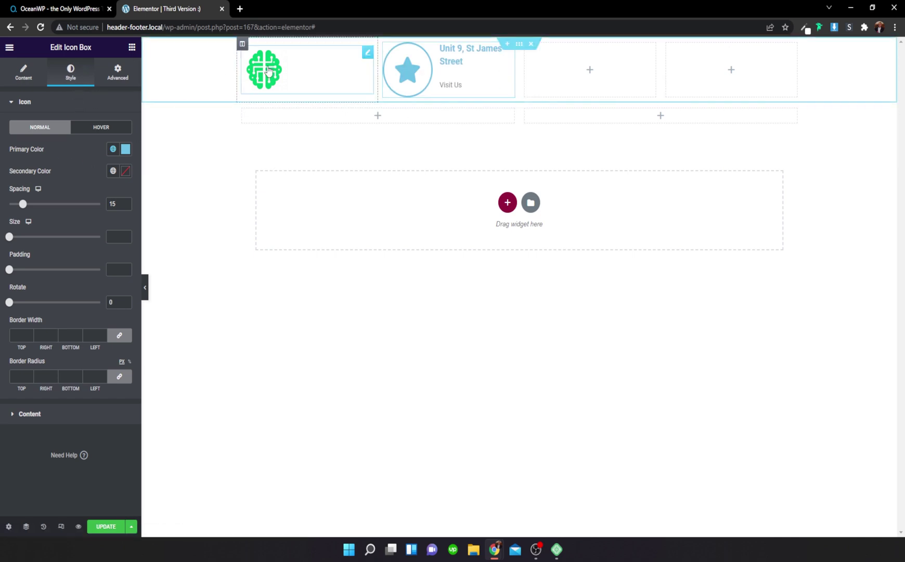
Step: Set the Icon Primary Color to the sampled dark green #49665D
{"action": "left_click", "coordinate": [806, 28]}
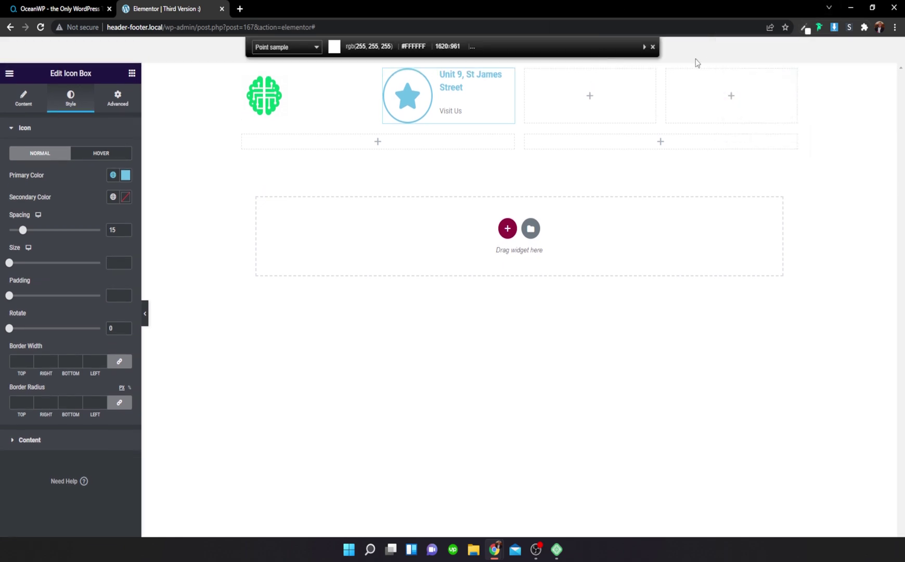
{"action": "left_click", "coordinate": [653, 47]}
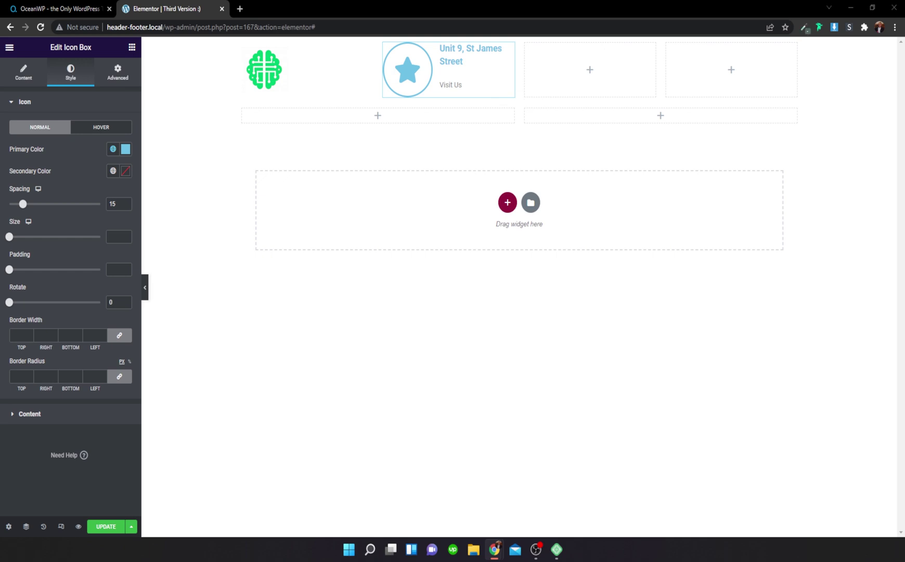
{"action": "left_click", "coordinate": [126, 149]}
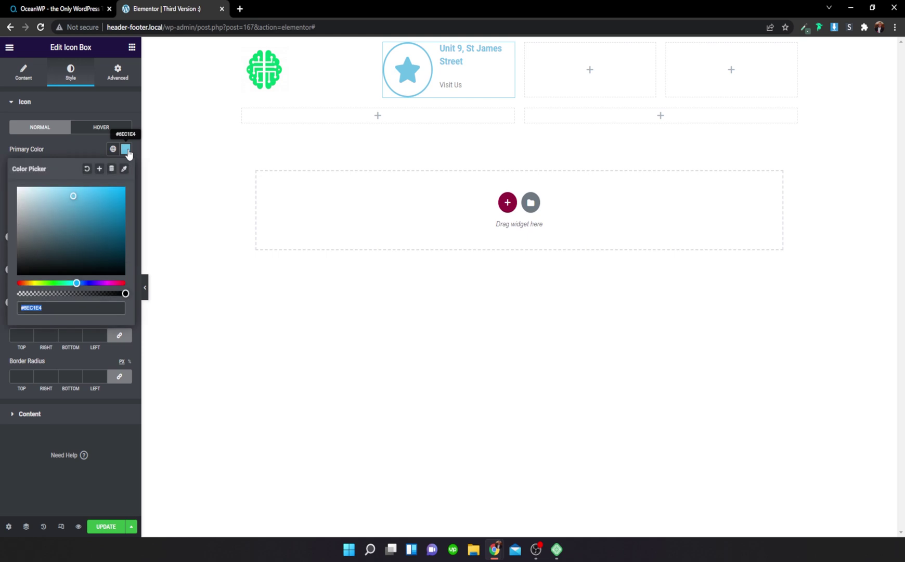
{"action": "type", "text": "#49665D"}
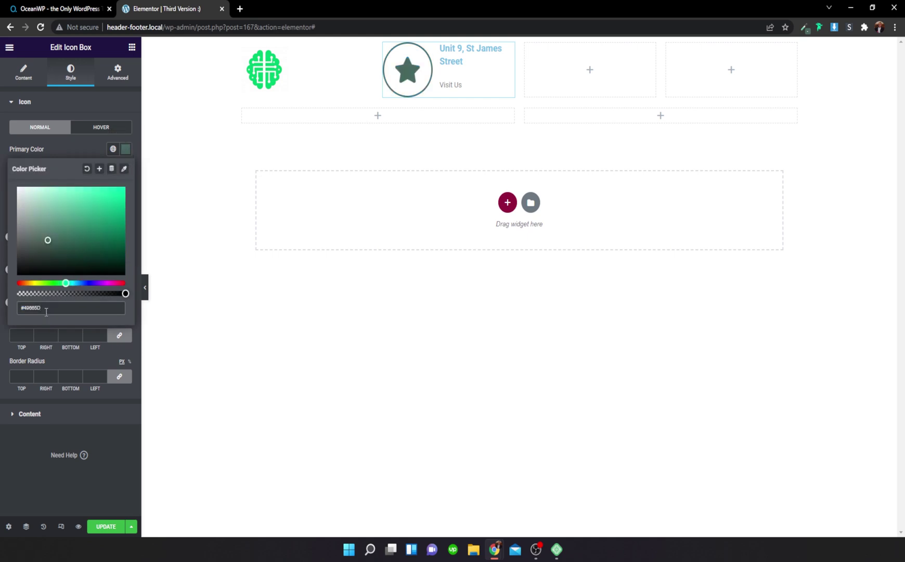
{"action": "left_click_drag", "start_coordinate": [48, 307], "coordinate": [8, 309]}
{"action": "key", "text": "ctrl+x"}
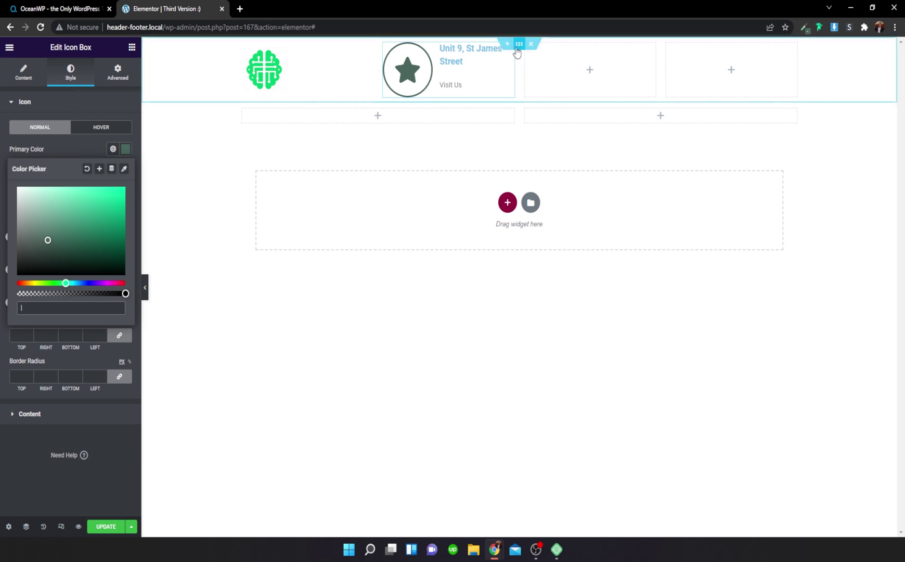
{"action": "left_click", "coordinate": [518, 46]}
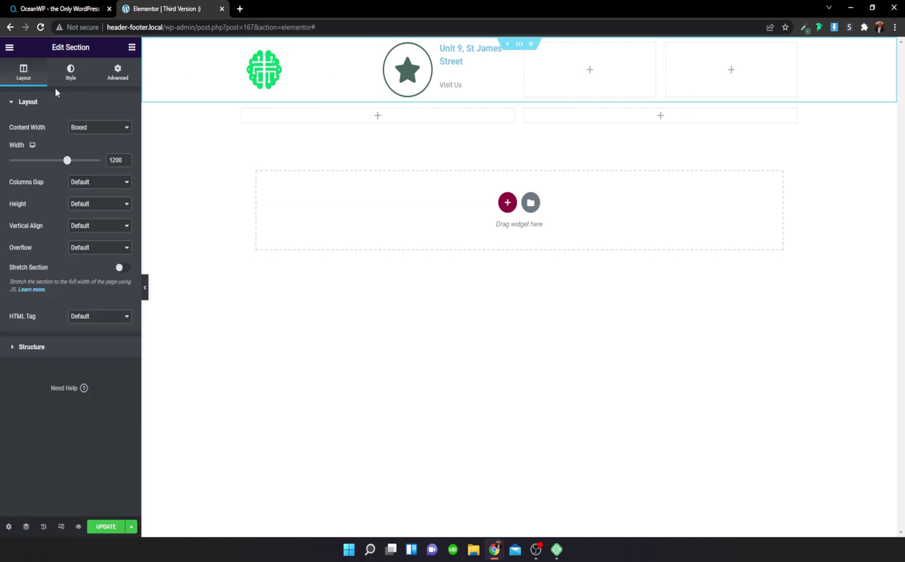
Step: Give the header section a classic #49665D dark green background
{"action": "left_click", "coordinate": [71, 73]}
{"action": "left_click", "coordinate": [87, 150]}
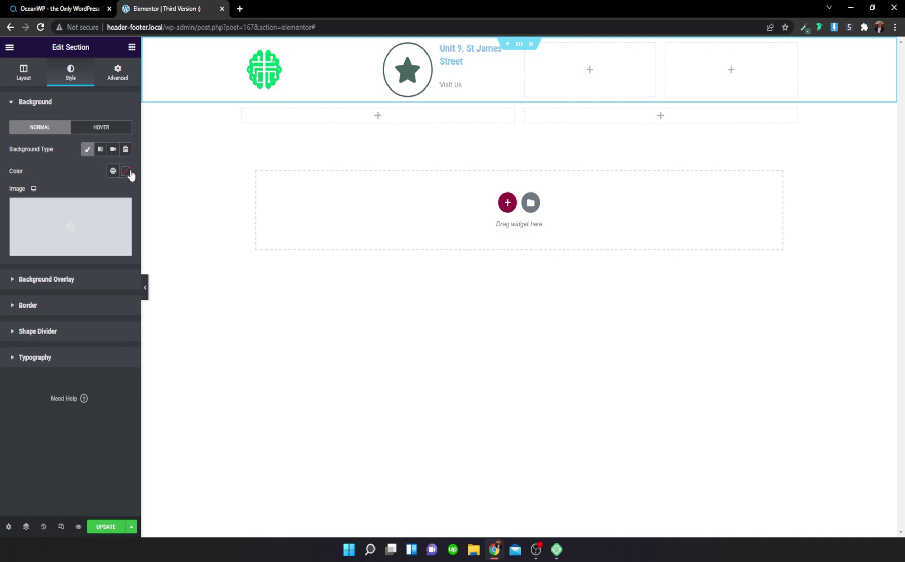
{"action": "left_click", "coordinate": [125, 171]}
{"action": "key", "text": "ctrl+v"}
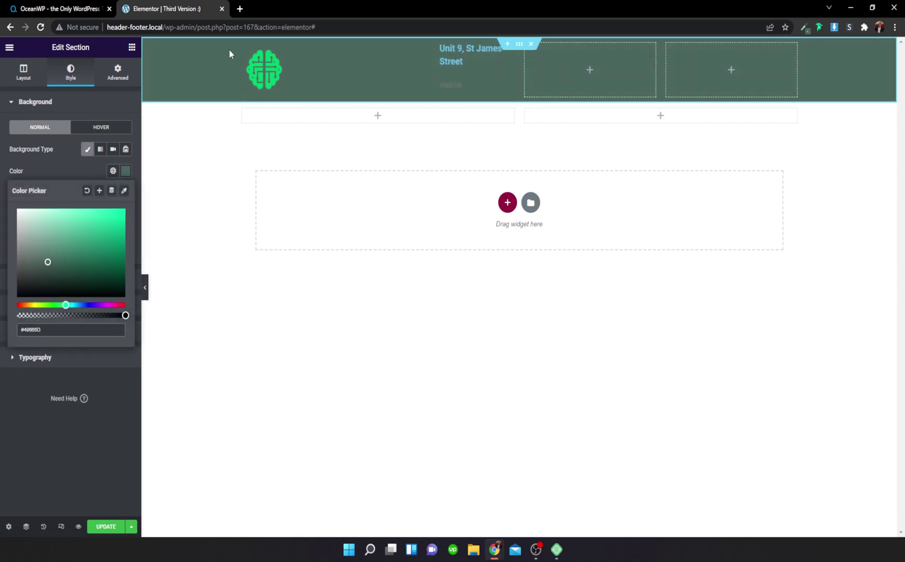
Step: Set the icon box's star icon primary colour to white #FFFFFF
{"action": "left_click", "coordinate": [398, 57]}
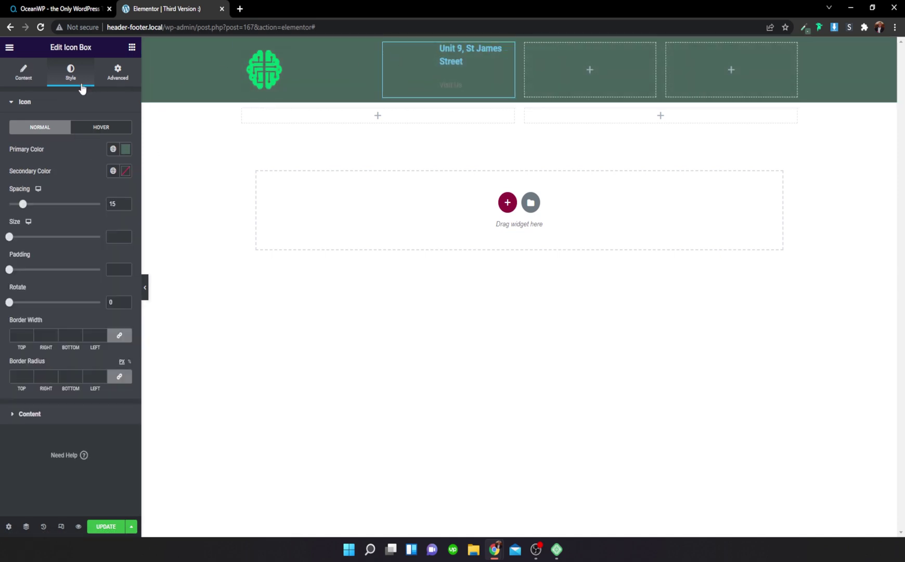
{"action": "left_click", "coordinate": [126, 150]}
{"action": "key", "text": "ctrl+v"}
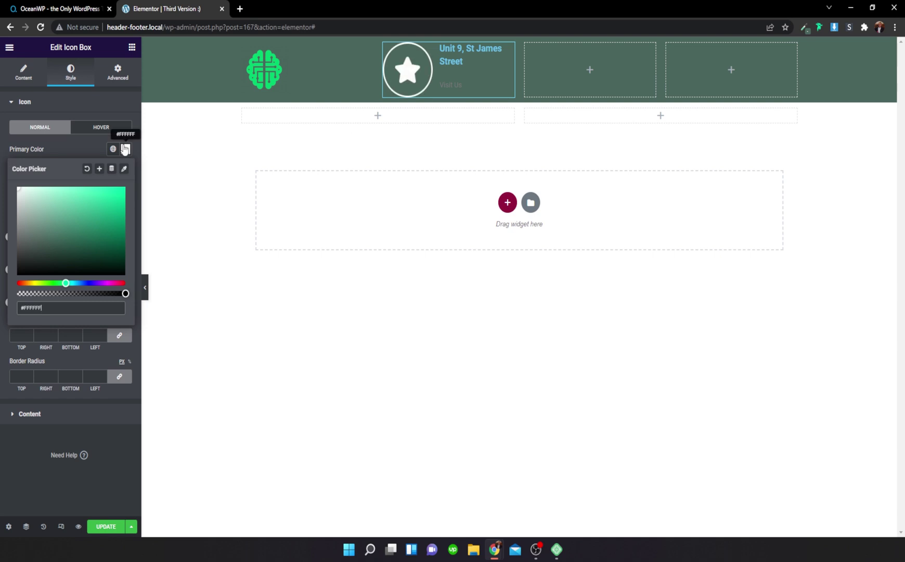
{"action": "left_click", "coordinate": [88, 144]}
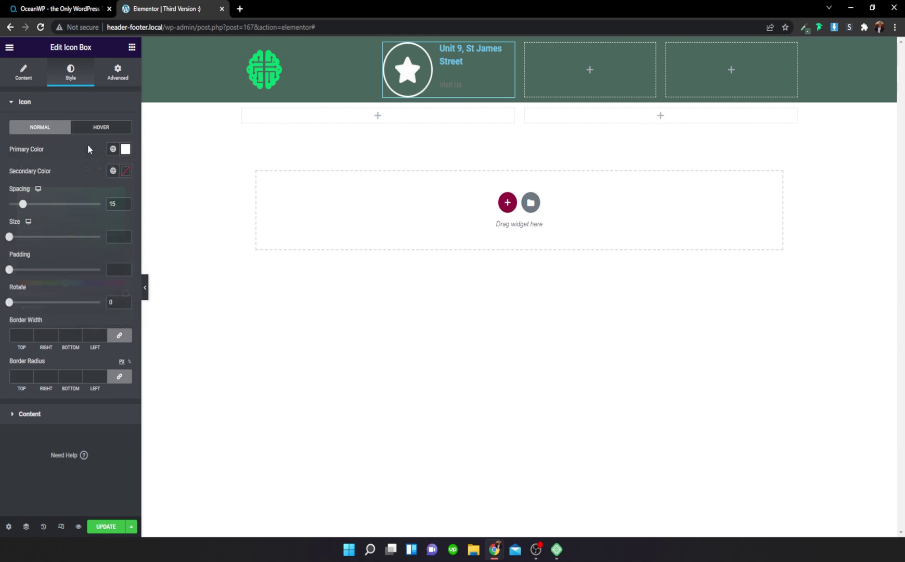
Step: Make the icon box title and 'Visit Us' description text white
{"action": "left_click", "coordinate": [39, 416]}
{"action": "left_click", "coordinate": [126, 253]}
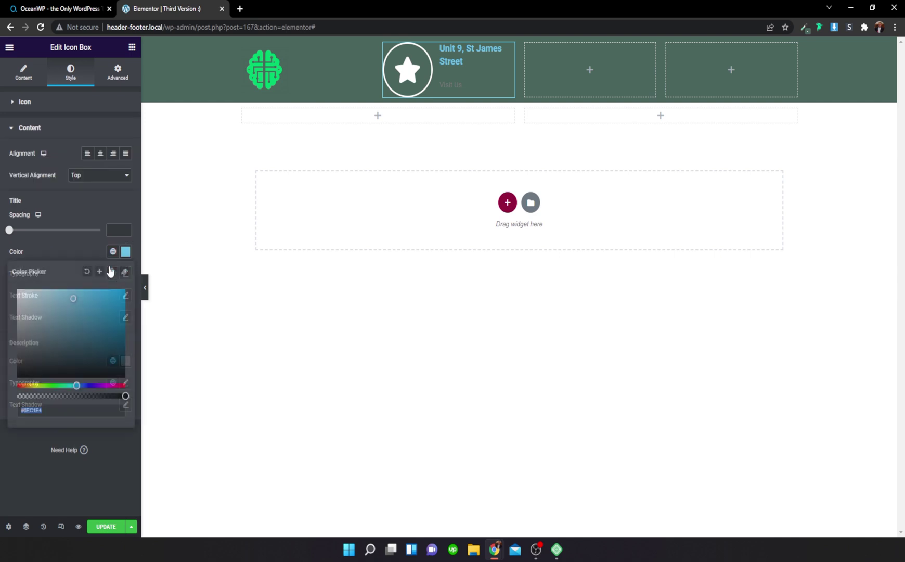
{"action": "left_click_drag", "start_coordinate": [43, 301], "coordinate": [13, 276]}
{"action": "left_click", "coordinate": [45, 240]}
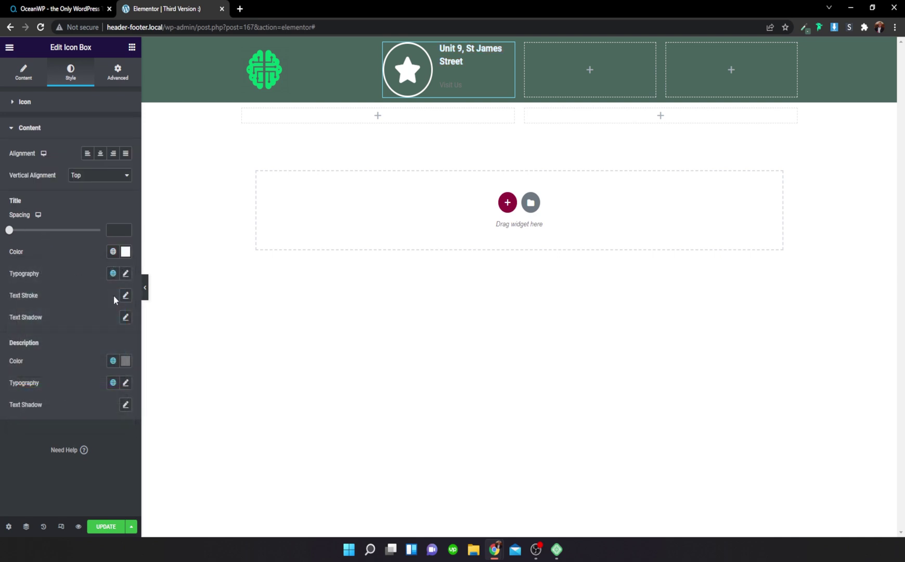
{"action": "left_click", "coordinate": [124, 366]}
{"action": "left_click_drag", "start_coordinate": [39, 420], "coordinate": [17, 399]}
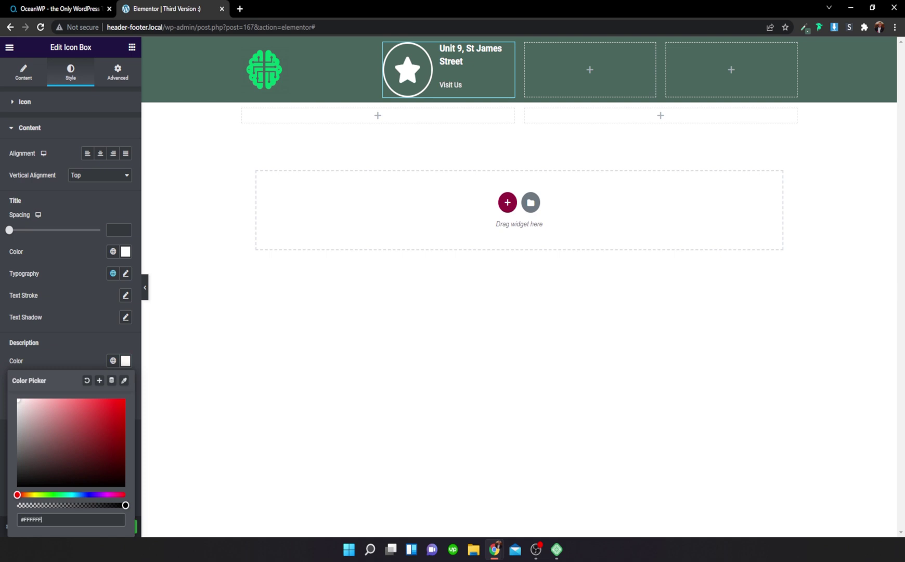
{"action": "left_click", "coordinate": [84, 318]}
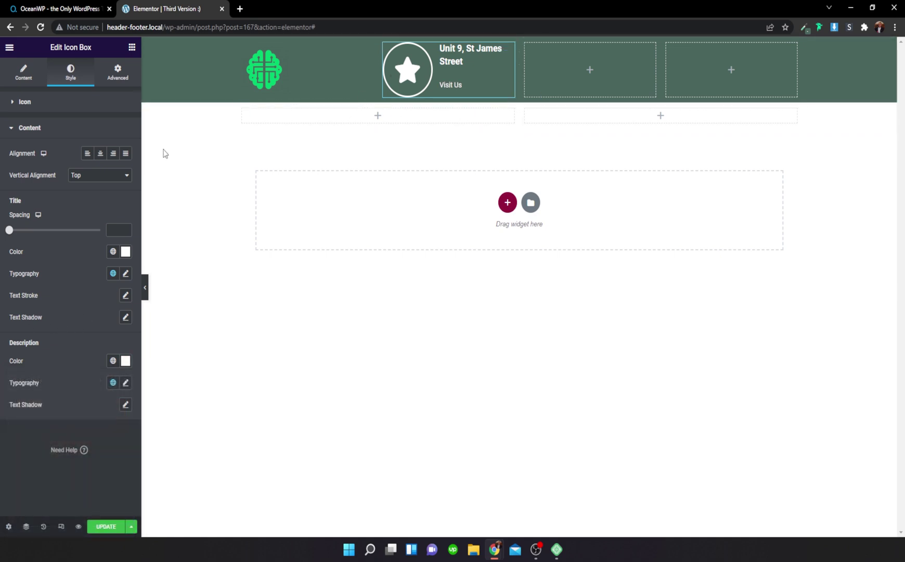
Step: Shrink the star icon and reduce the icon spacing to 14
{"action": "left_click", "coordinate": [62, 103]}
{"action": "left_click_drag", "start_coordinate": [10, 236], "coordinate": [16, 238]}
{"action": "left_click_drag", "start_coordinate": [22, 204], "coordinate": [22, 204]}
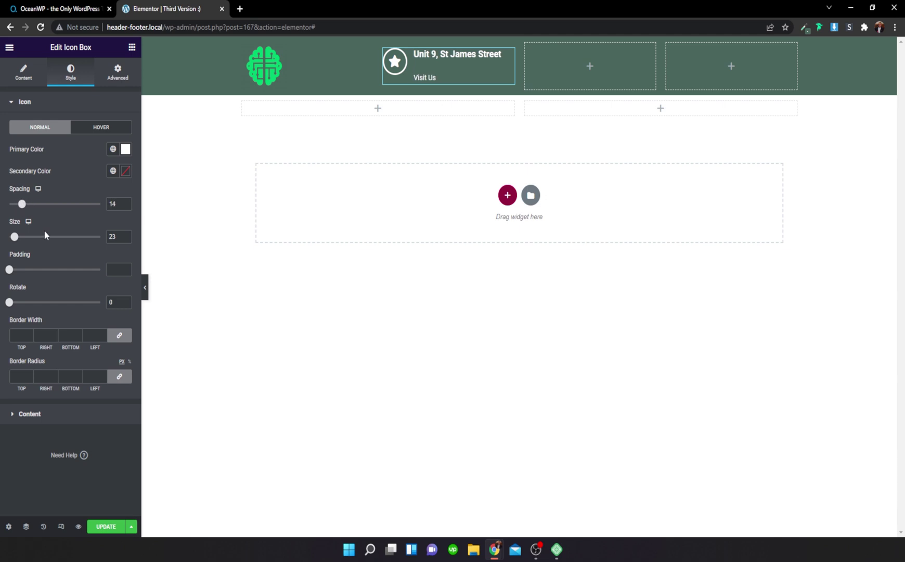
Step: Set title spacing to 3 and Middle vertical alignment, then copy the Unit 9 icon box
{"action": "left_click", "coordinate": [70, 421]}
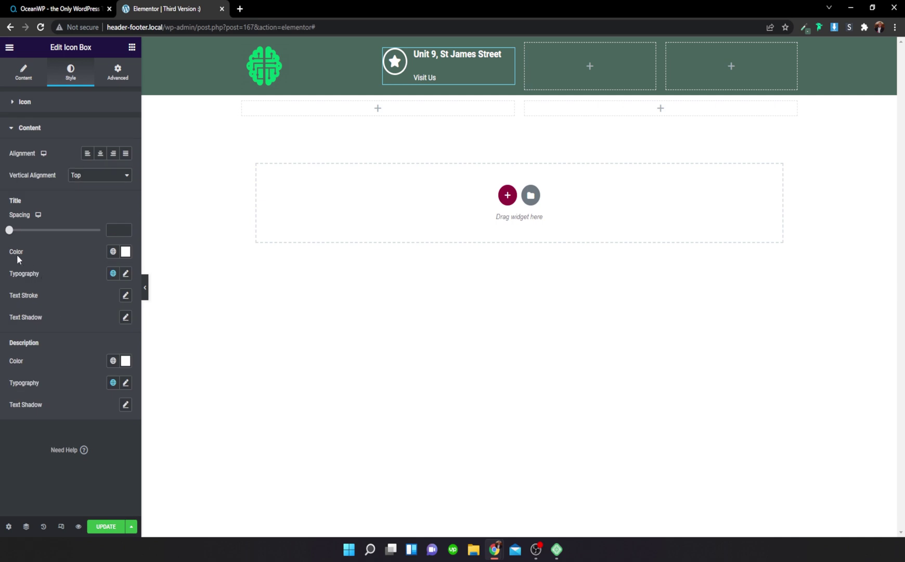
{"action": "left_click_drag", "start_coordinate": [10, 229], "coordinate": [13, 232]}
{"action": "left_click", "coordinate": [104, 177]}
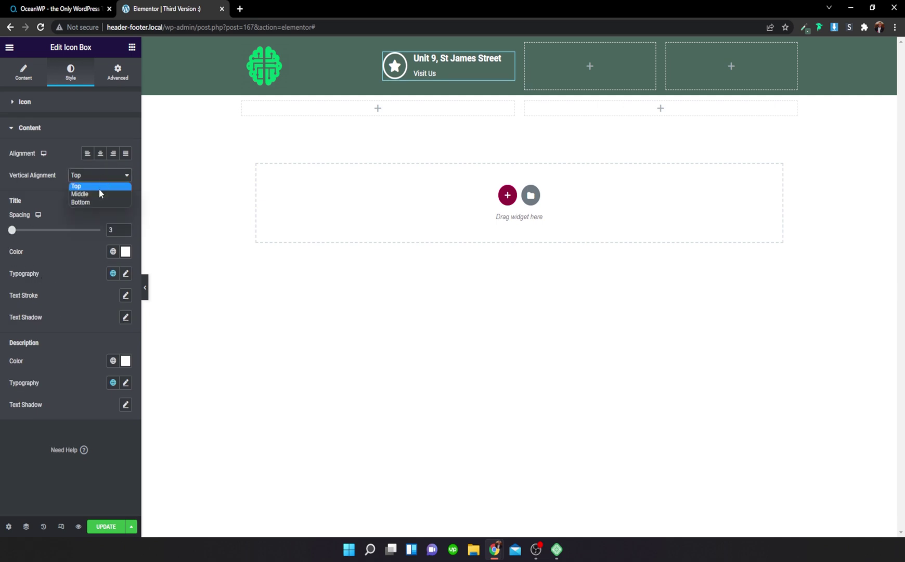
{"action": "left_click", "coordinate": [96, 194]}
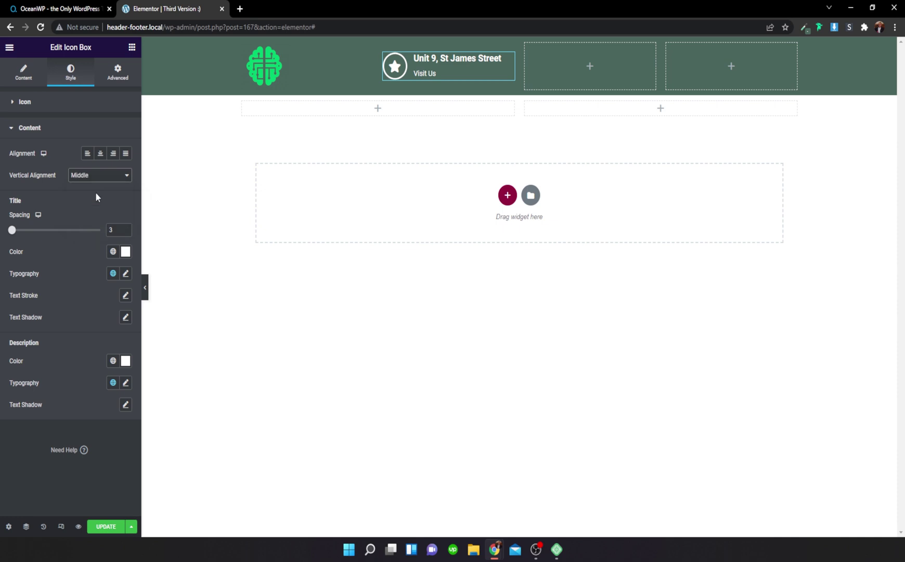
{"action": "right_click", "coordinate": [454, 65]}
{"action": "left_click", "coordinate": [473, 109]}
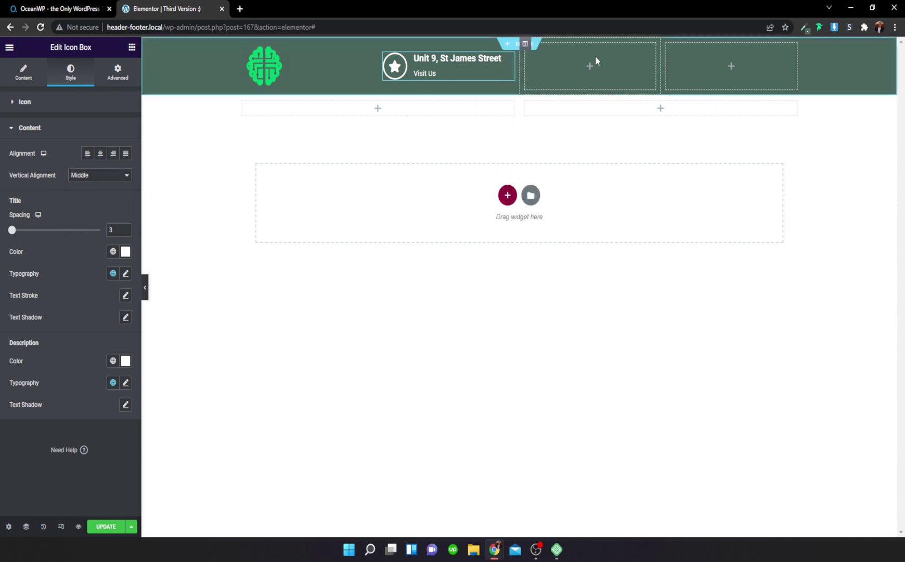
{"action": "right_click", "coordinate": [589, 69]}
{"action": "left_click", "coordinate": [612, 141]}
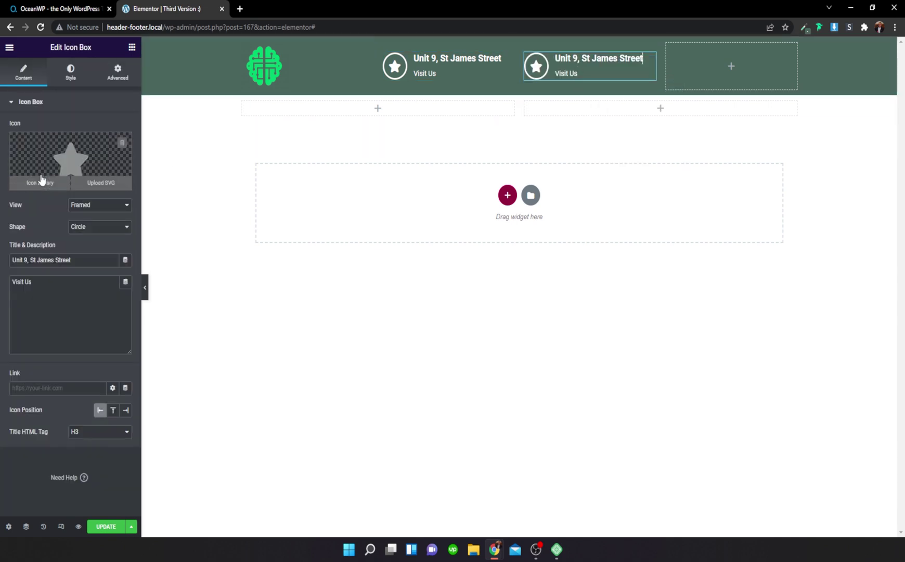
{"action": "left_click", "coordinate": [620, 65]}
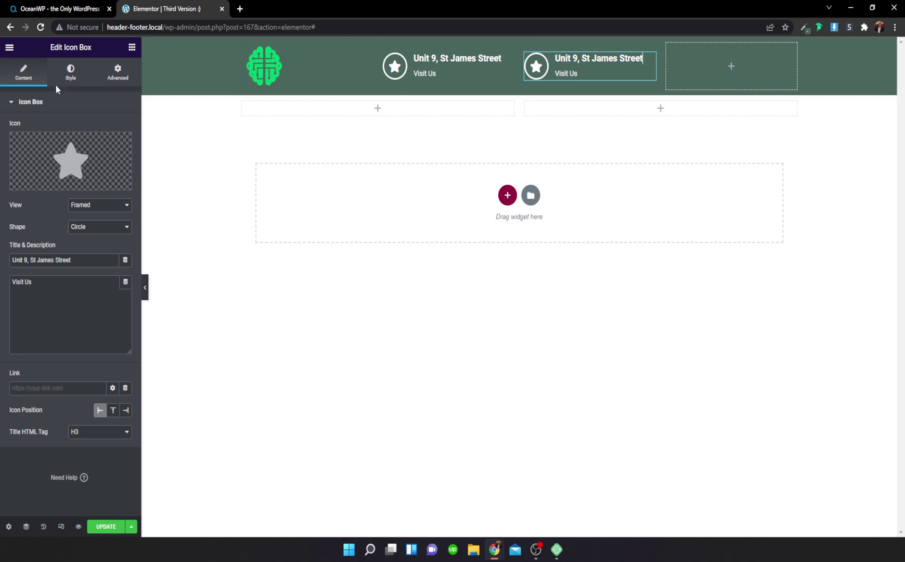
{"action": "triple_click", "coordinate": [73, 259]}
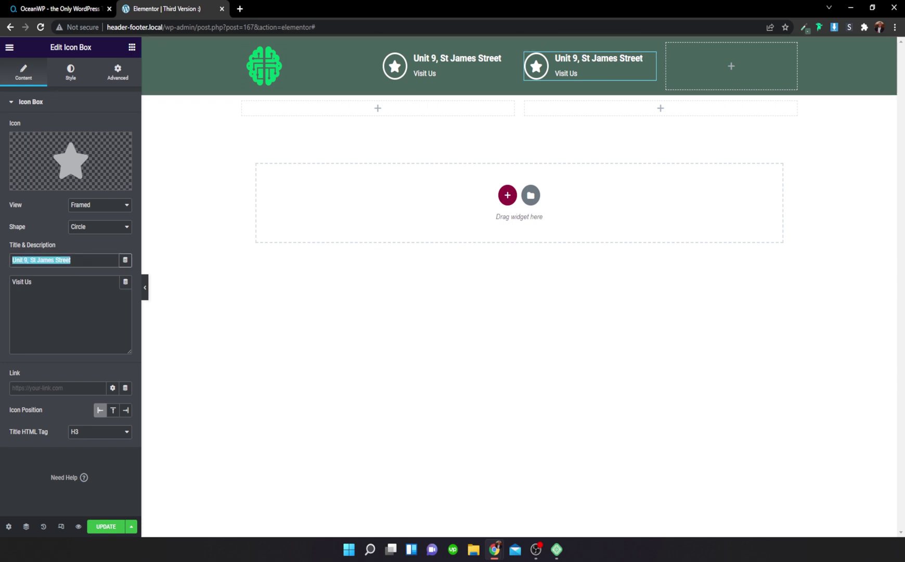
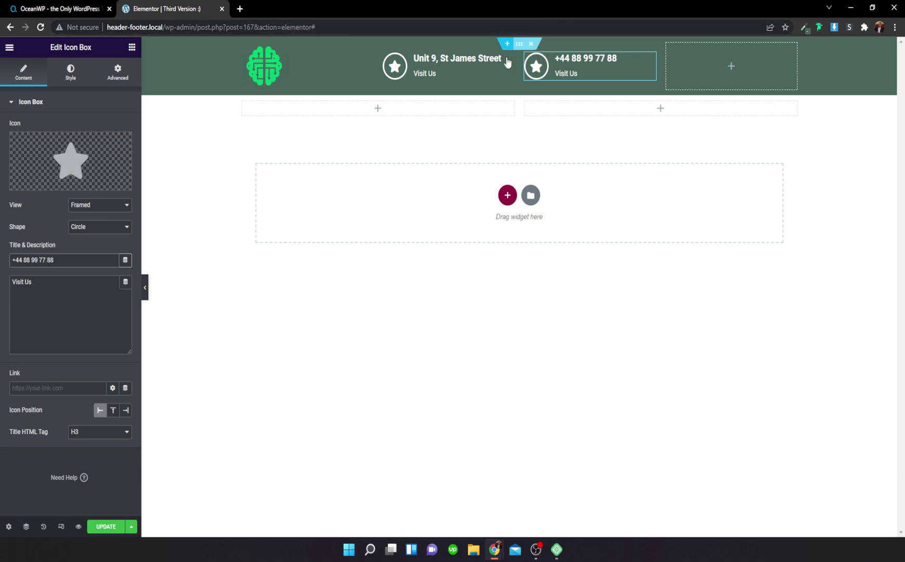
Step: Replace the pasted box's description with 'Call Us'
{"action": "left_click", "coordinate": [64, 289]}
{"action": "key", "text": "ctrl+a"}
{"action": "type", "text": "C"}
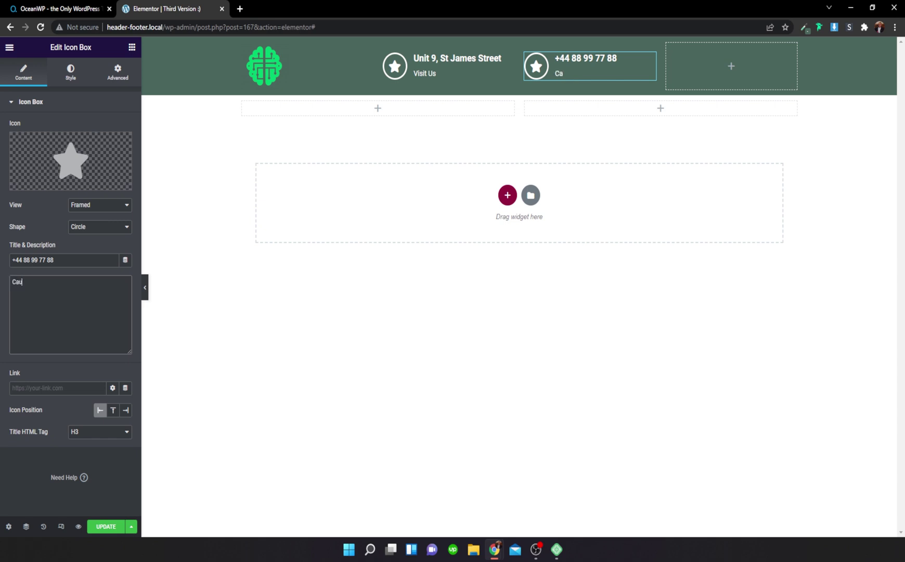
{"action": "key", "text": "BackSpace"}
{"action": "key", "text": "BackSpace"}
{"action": "left_click", "coordinate": [405, 77]}
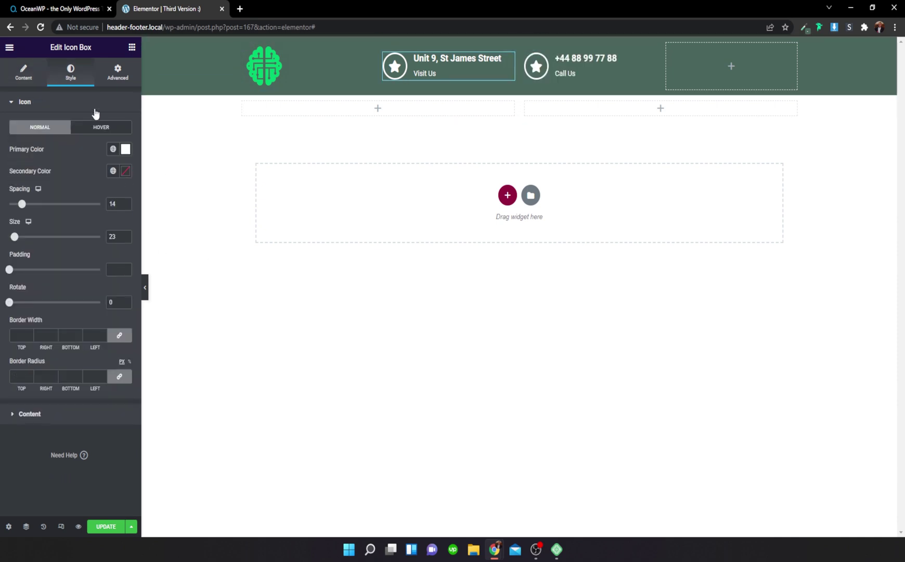
Step: Swap the address box's star for the Map marker icon
{"action": "left_click", "coordinate": [36, 72]}
{"action": "left_click", "coordinate": [47, 186]}
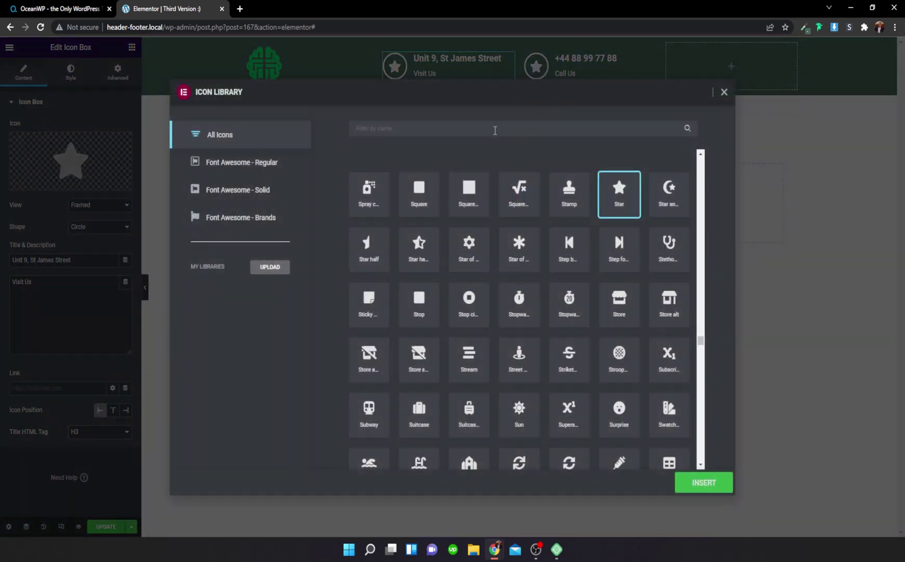
{"action": "type", "text": "map"}
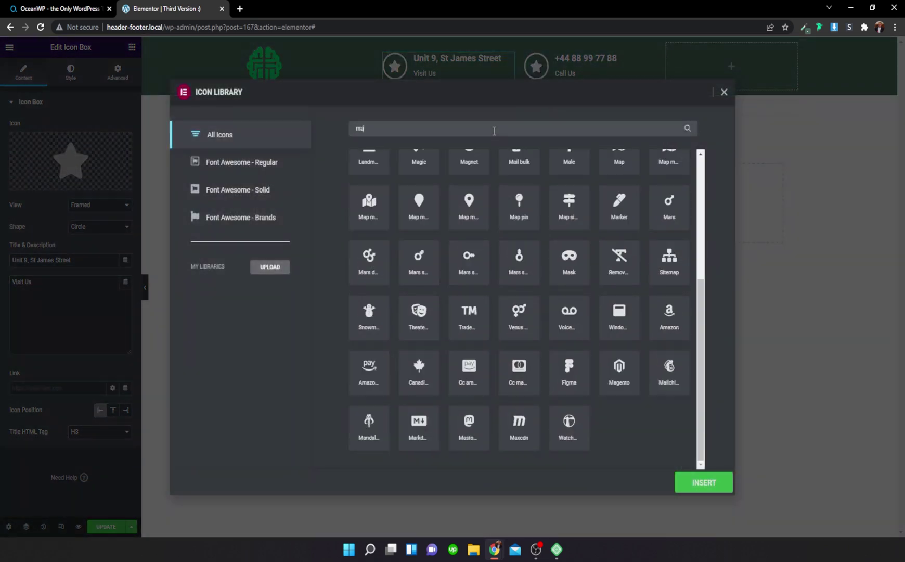
{"action": "left_click", "coordinate": [573, 194]}
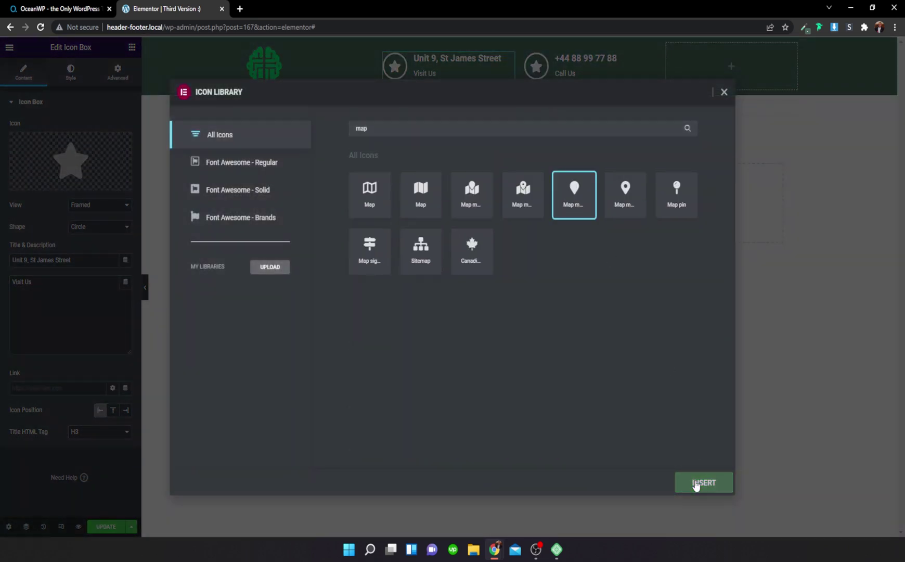
{"action": "left_click", "coordinate": [704, 482]}
Step: Swap the phone-number box's star for the Phone alt icon
{"action": "left_click", "coordinate": [588, 65]}
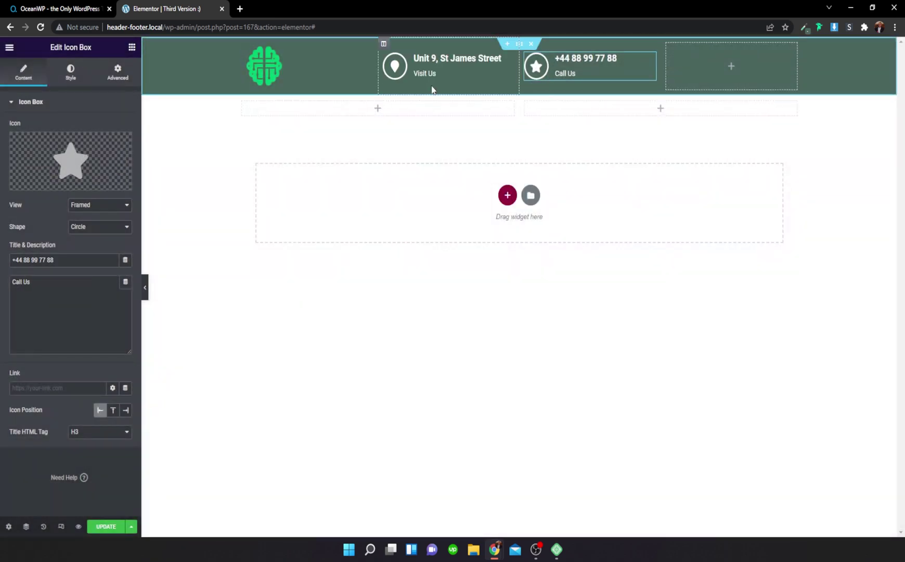
{"action": "left_click", "coordinate": [42, 182]}
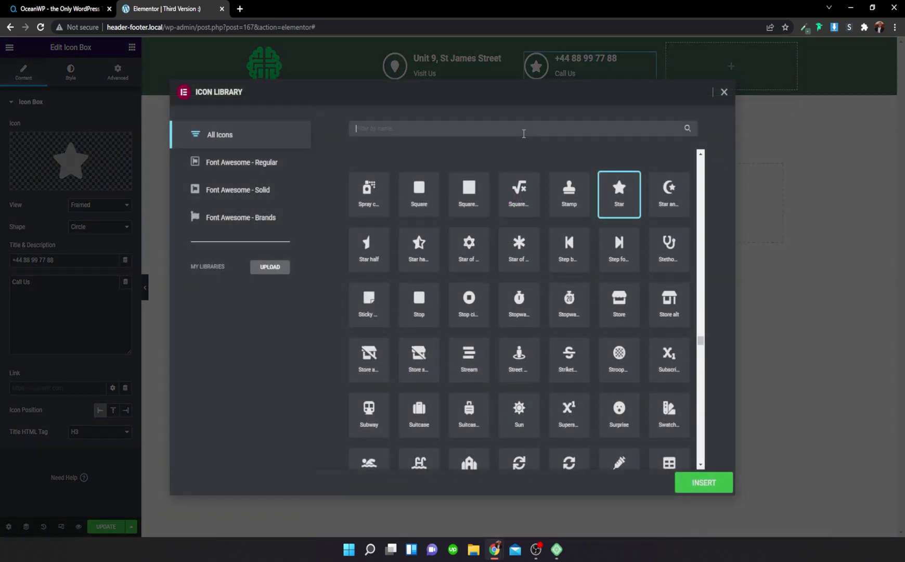
{"action": "type", "text": "call"}
{"action": "key", "text": "BackSpace"}
{"action": "key", "text": "BackSpace"}
{"action": "key", "text": "BackSpace"}
{"action": "key", "text": "BackSpace"}
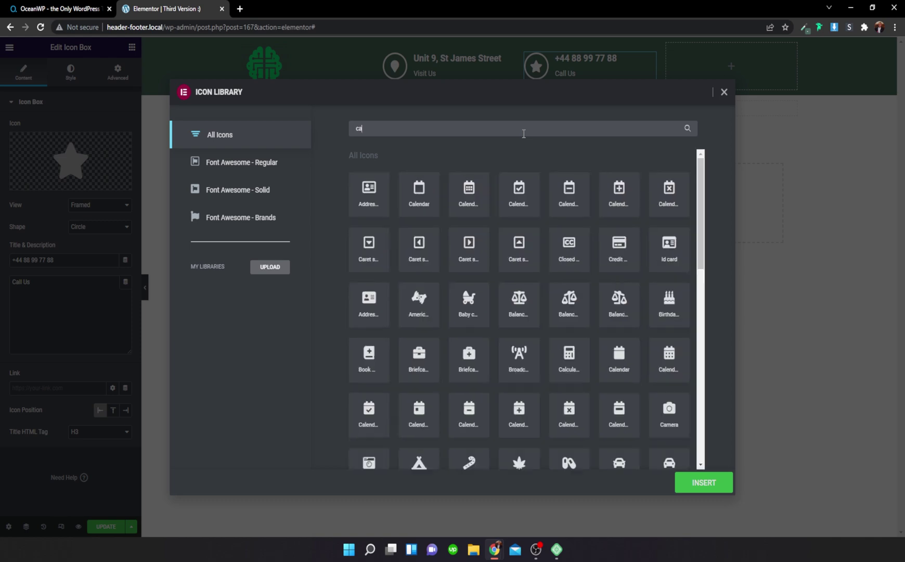
{"action": "type", "text": "ph"}
{"action": "left_click", "coordinate": [514, 244]}
{"action": "left_click", "coordinate": [689, 486]}
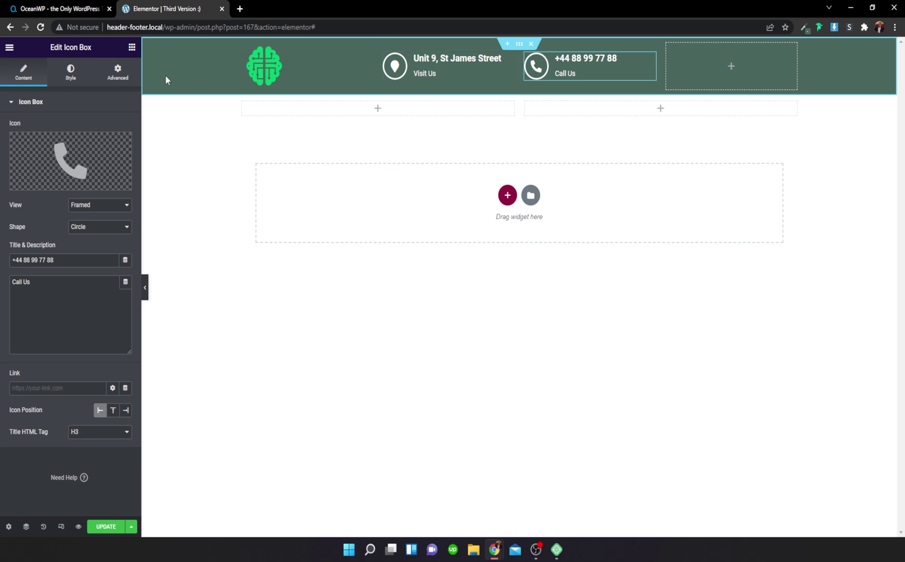
Step: Drop a Button widget into the header's last column and align it right
{"action": "left_click", "coordinate": [132, 48]}
{"action": "type", "text": "butt"}
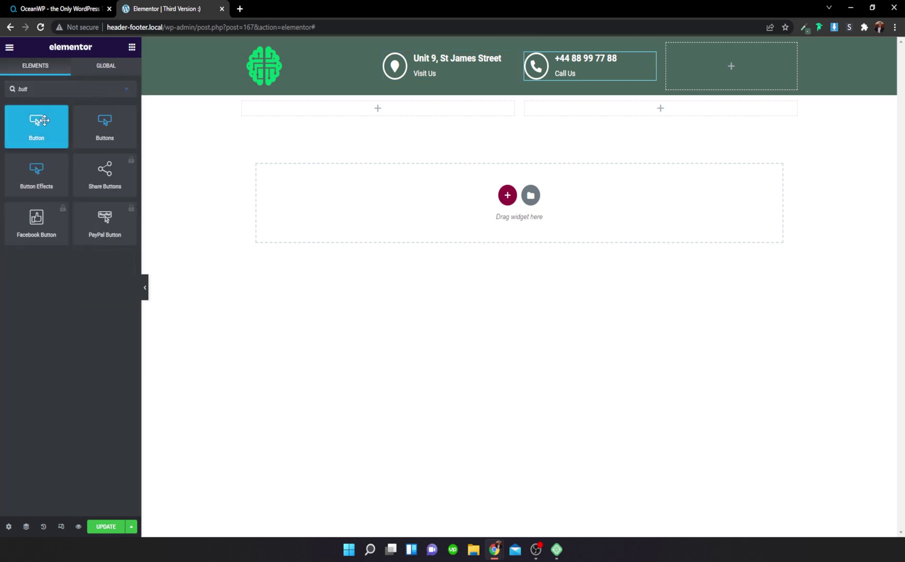
{"action": "left_click_drag", "start_coordinate": [36, 125], "coordinate": [722, 55]}
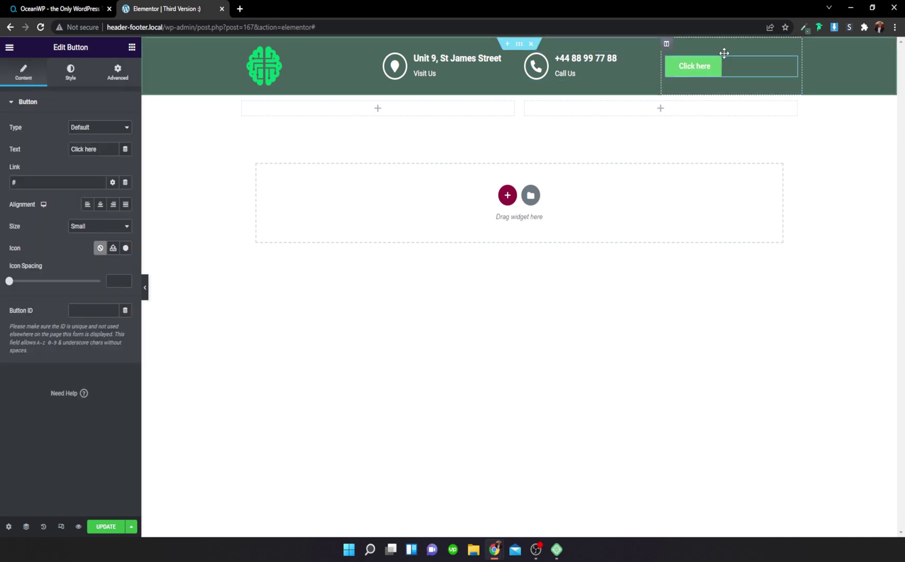
{"action": "left_click", "coordinate": [112, 205]}
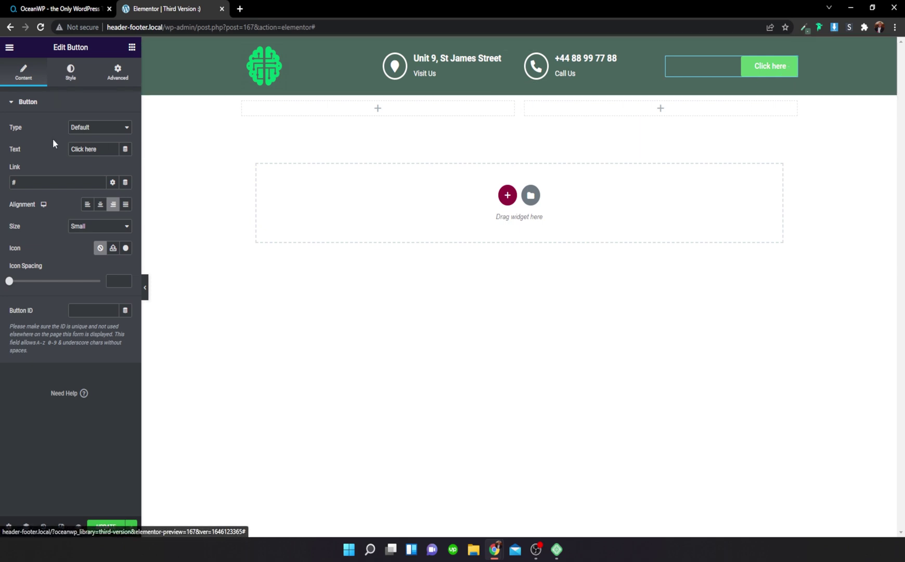
Step: Change the button text to 'Schedule A Call' and its size to Medium
{"action": "left_click_drag", "start_coordinate": [97, 152], "coordinate": [31, 155]}
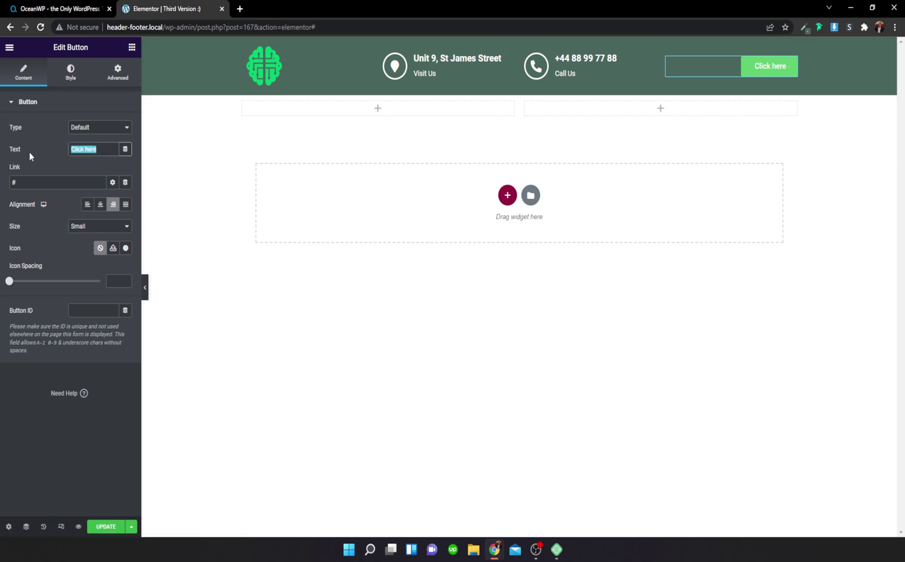
{"action": "type", "text": "Schedule A Call"}
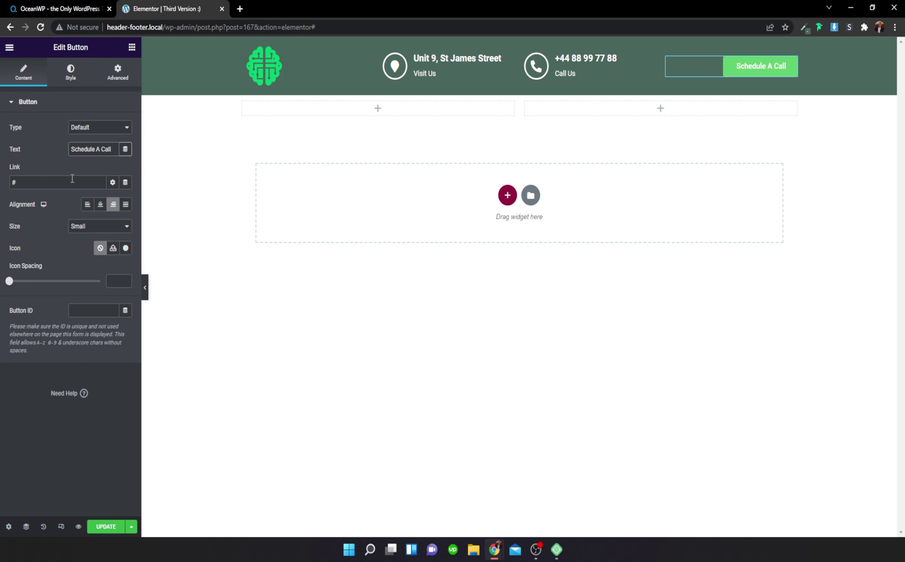
{"action": "left_click", "coordinate": [89, 226]}
{"action": "left_click", "coordinate": [84, 253]}
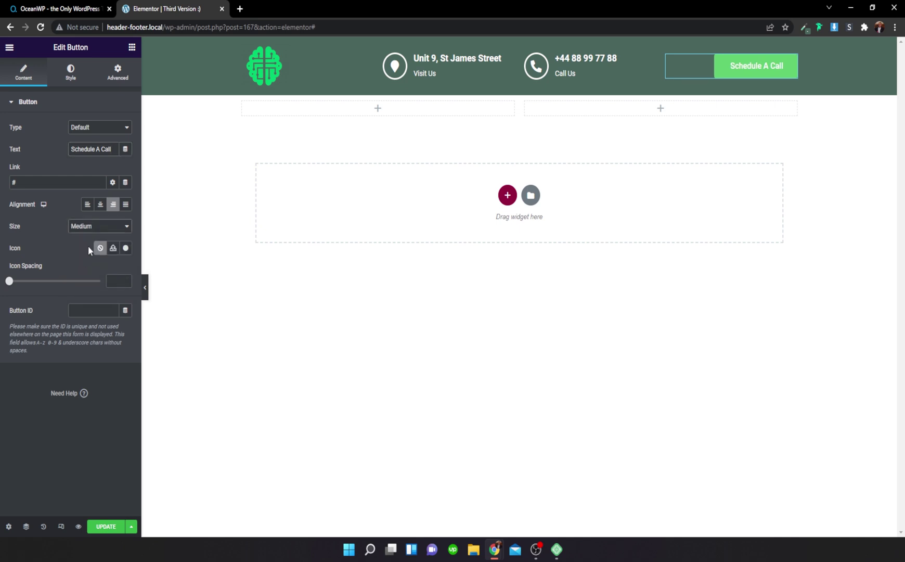
Step: Add a phone icon after the button text with icon spacing 12
{"action": "left_click", "coordinate": [125, 248]}
{"action": "type", "text": "call"}
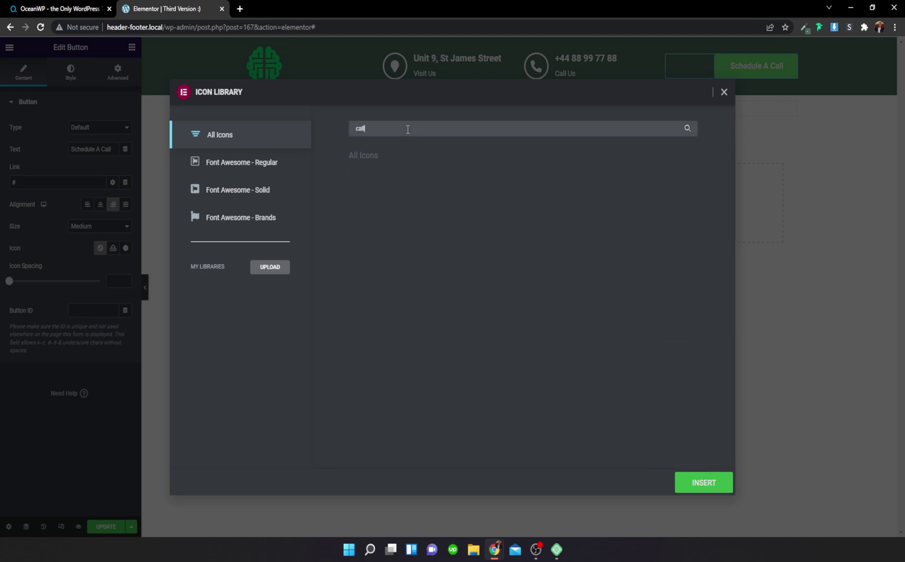
{"action": "key", "text": "BackSpace"}
{"action": "key", "text": "BackSpace"}
{"action": "type", "text": "phon"}
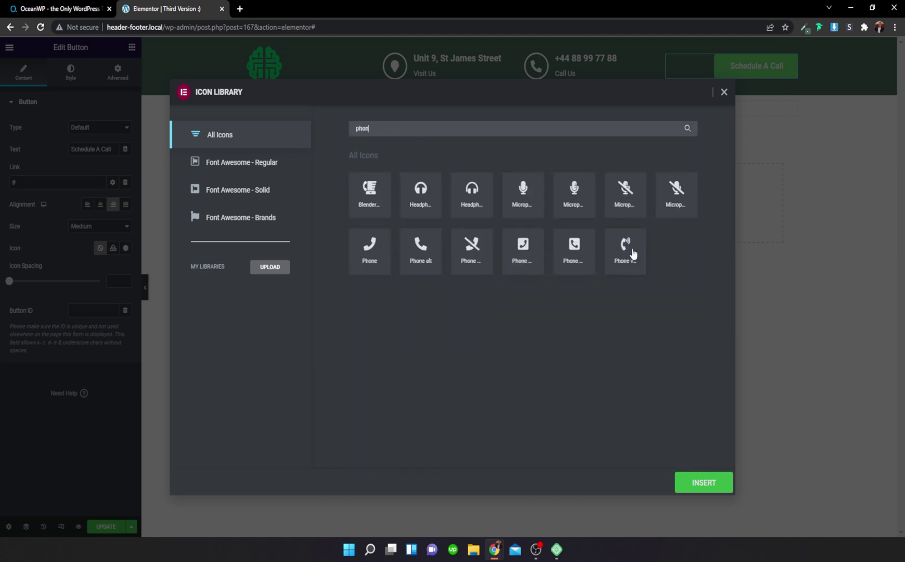
{"action": "left_click", "coordinate": [632, 253]}
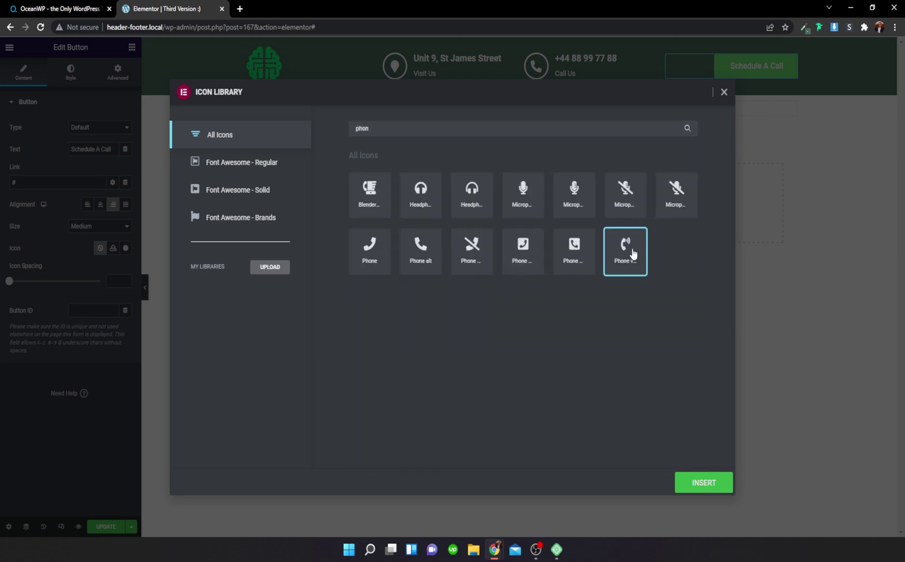
{"action": "left_click", "coordinate": [694, 489]}
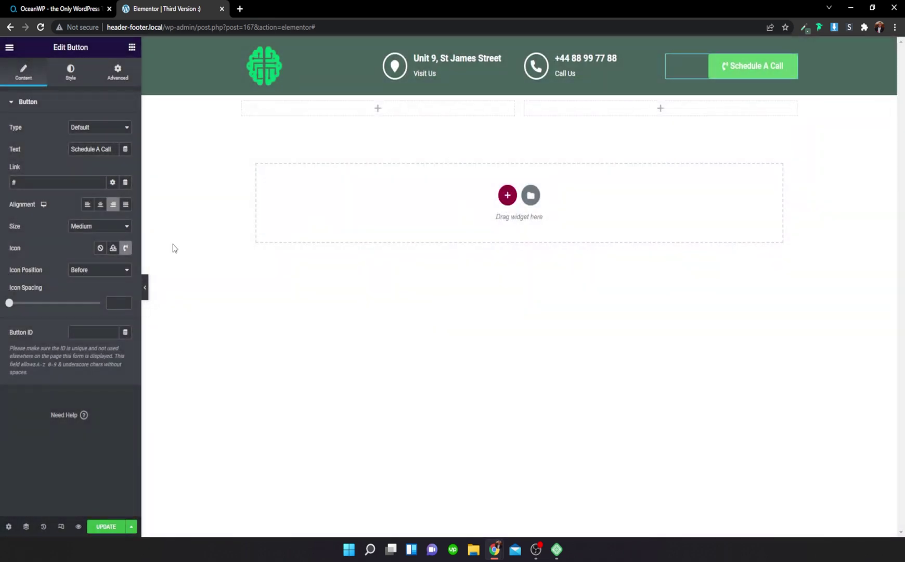
{"action": "left_click", "coordinate": [126, 270]}
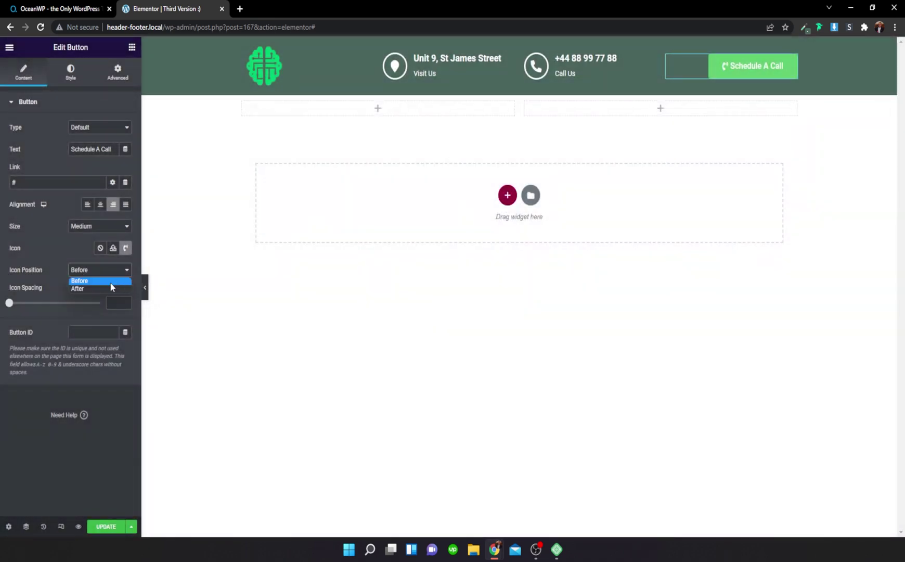
{"action": "left_click", "coordinate": [107, 289]}
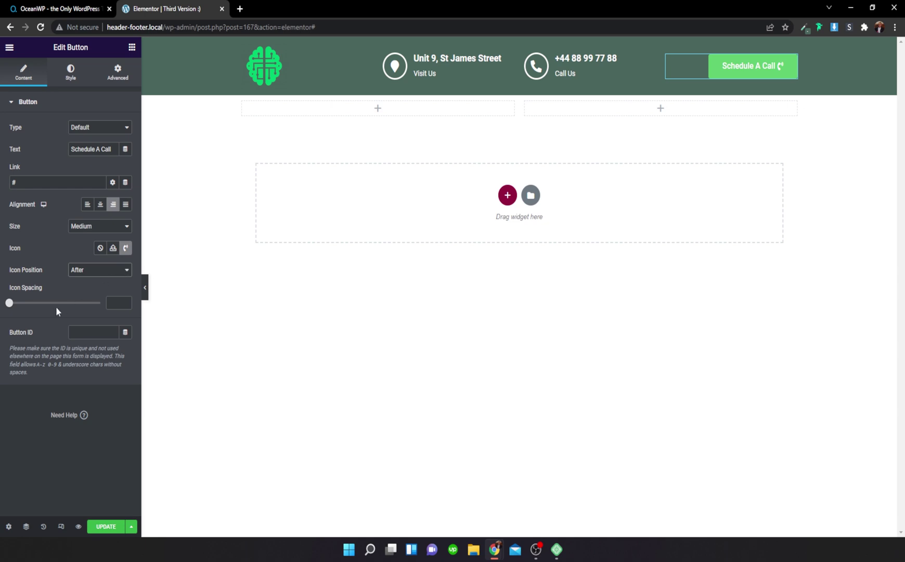
{"action": "left_click_drag", "start_coordinate": [14, 307], "coordinate": [34, 306]}
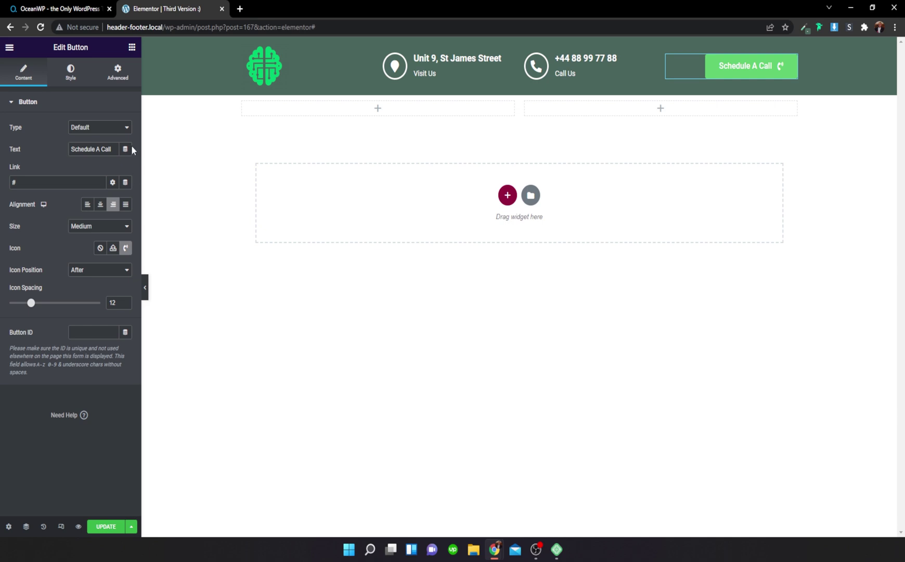
Step: Set the button's background colour opacity to 0 so it is transparent
{"action": "left_click", "coordinate": [70, 78]}
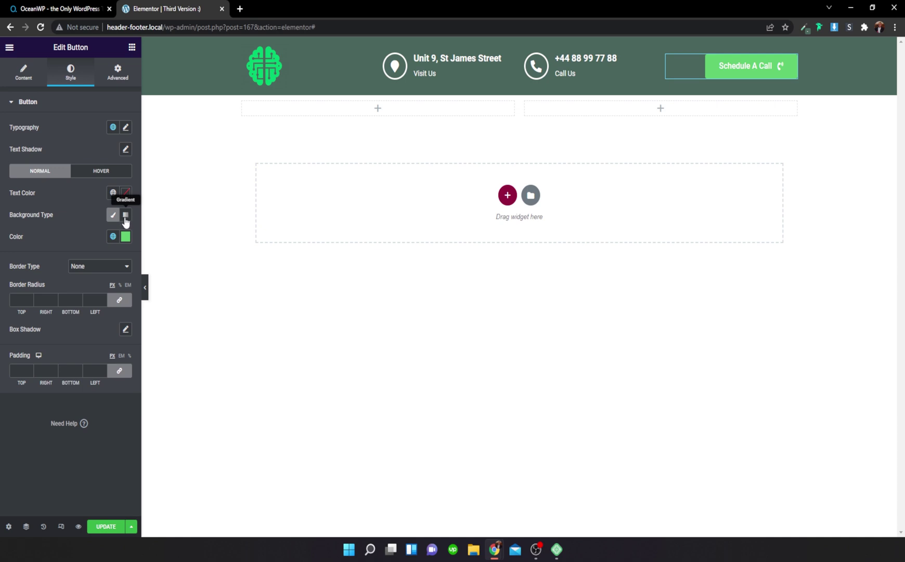
{"action": "left_click", "coordinate": [126, 236]}
{"action": "left_click_drag", "start_coordinate": [123, 382], "coordinate": [1, 381]}
{"action": "left_click", "coordinate": [87, 216]}
Step: Give the button a solid 2px white border with border radius 6
{"action": "left_click", "coordinate": [93, 272]}
{"action": "left_click", "coordinate": [86, 286]}
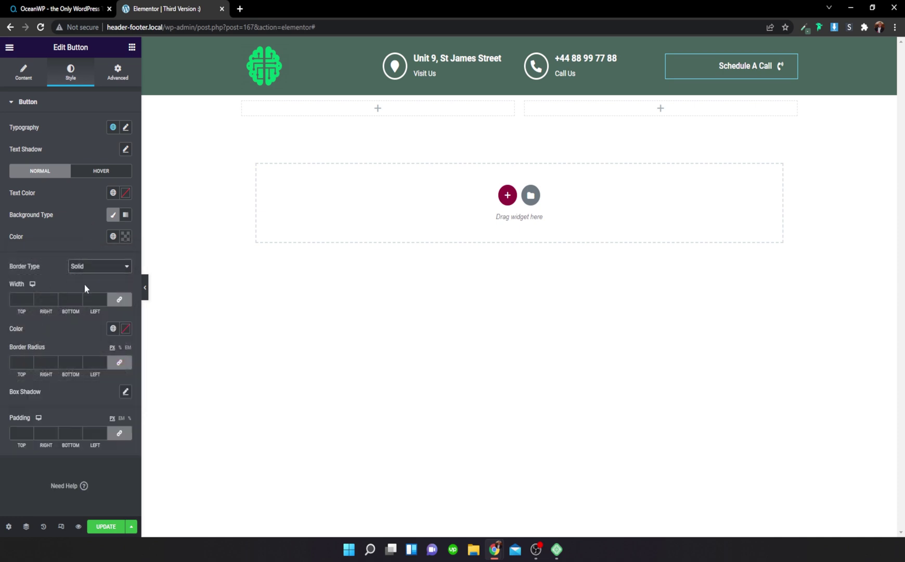
{"action": "left_click", "coordinate": [30, 296]}
{"action": "left_click", "coordinate": [30, 297]}
{"action": "left_click", "coordinate": [124, 328]}
{"action": "left_click", "coordinate": [18, 367]}
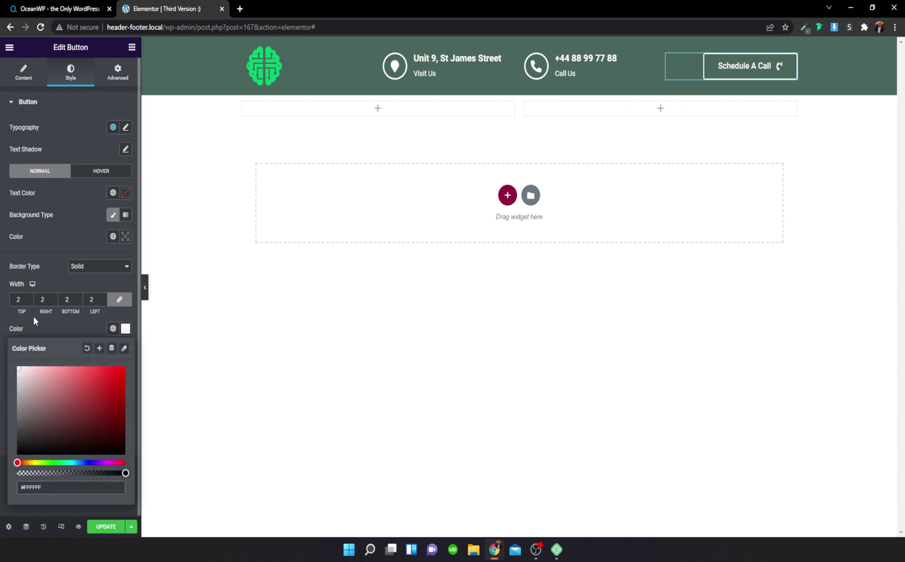
{"action": "left_click", "coordinate": [48, 331]}
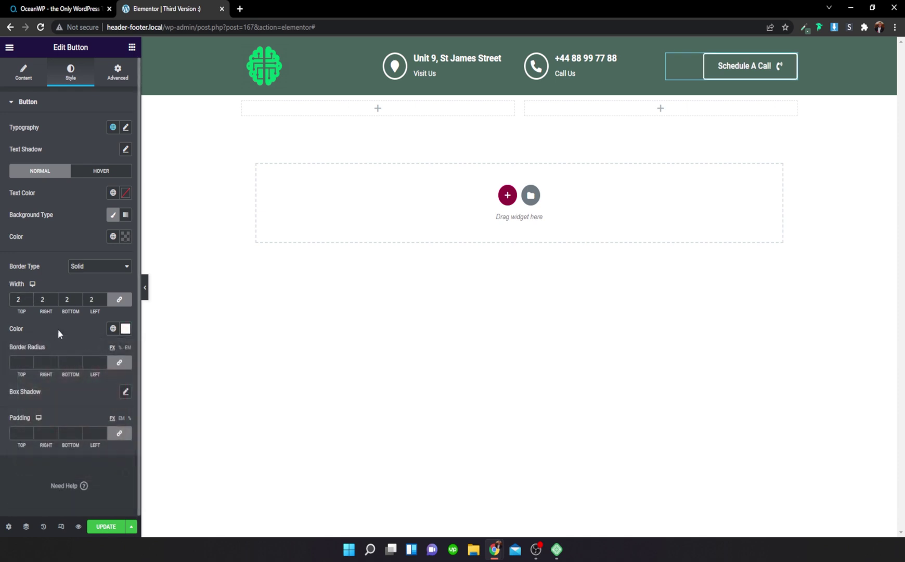
{"action": "left_click", "coordinate": [30, 360]}
{"action": "left_click", "coordinate": [30, 360]}
{"action": "left_click", "coordinate": [30, 360]}
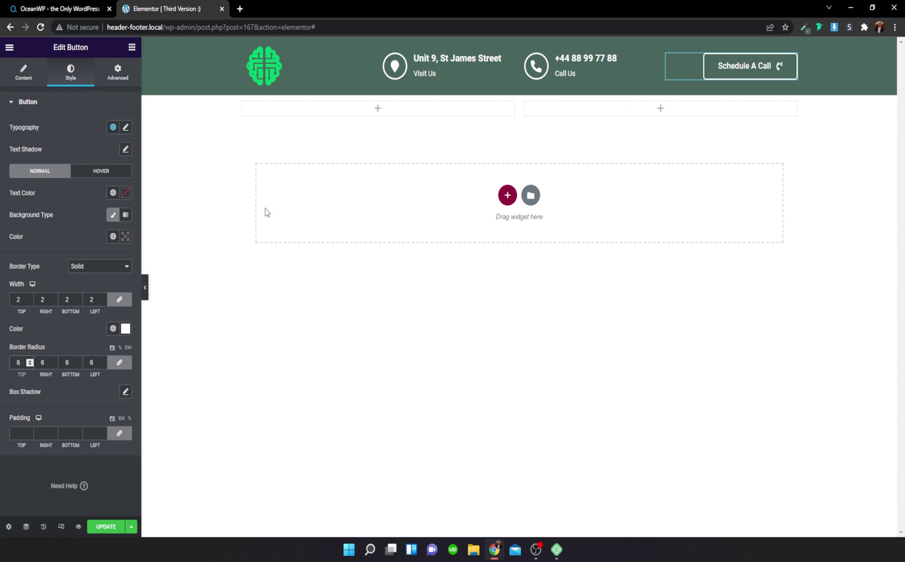
{"action": "left_click", "coordinate": [92, 171]}
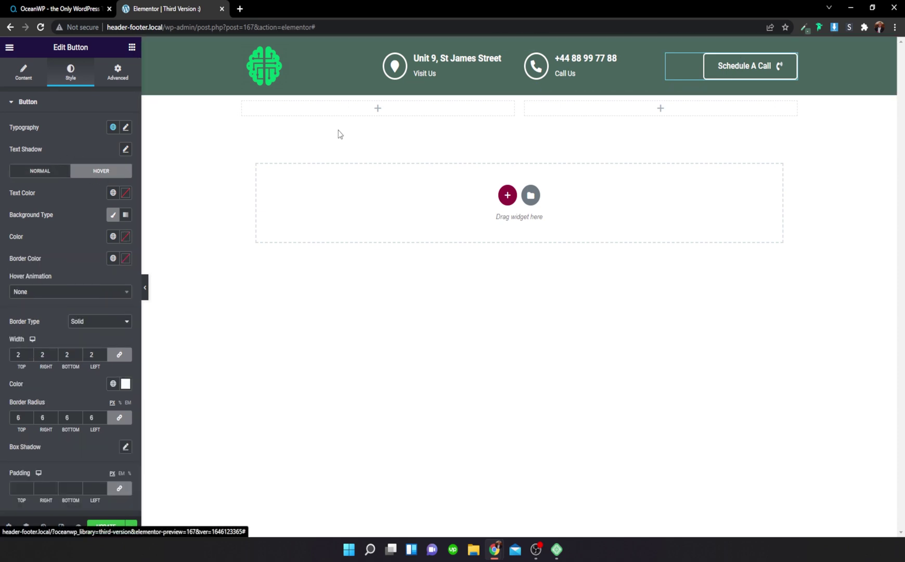
Step: Set the button's hover animation to Float
{"action": "left_click", "coordinate": [78, 292]}
{"action": "scroll", "coordinate": [59, 366], "scroll_direction": "down", "scroll_amount": 2}
{"action": "left_click", "coordinate": [30, 394]}
{"action": "left_click", "coordinate": [57, 292]}
{"action": "scroll", "coordinate": [41, 400], "scroll_direction": "down", "scroll_amount": 5}
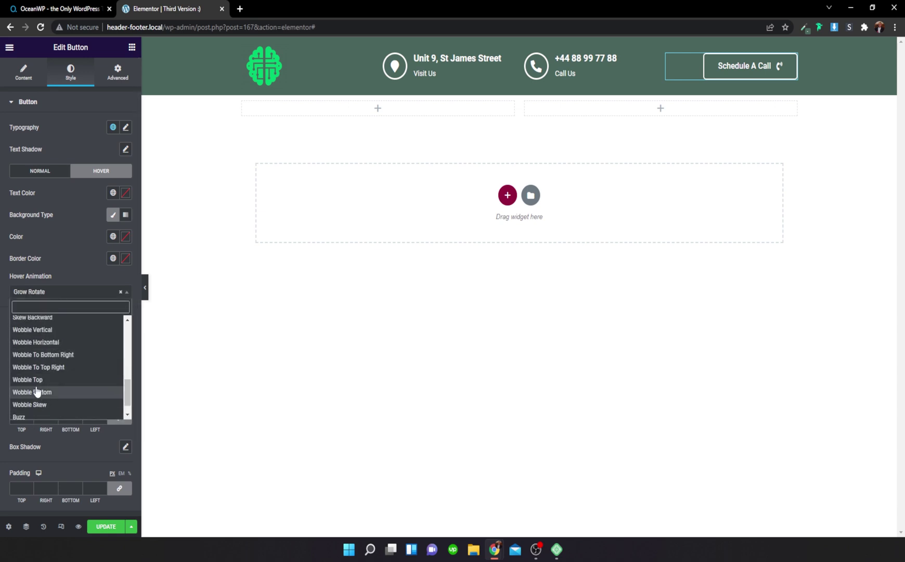
{"action": "scroll", "coordinate": [37, 389], "scroll_direction": "down", "scroll_amount": 3}
{"action": "left_click", "coordinate": [31, 354]}
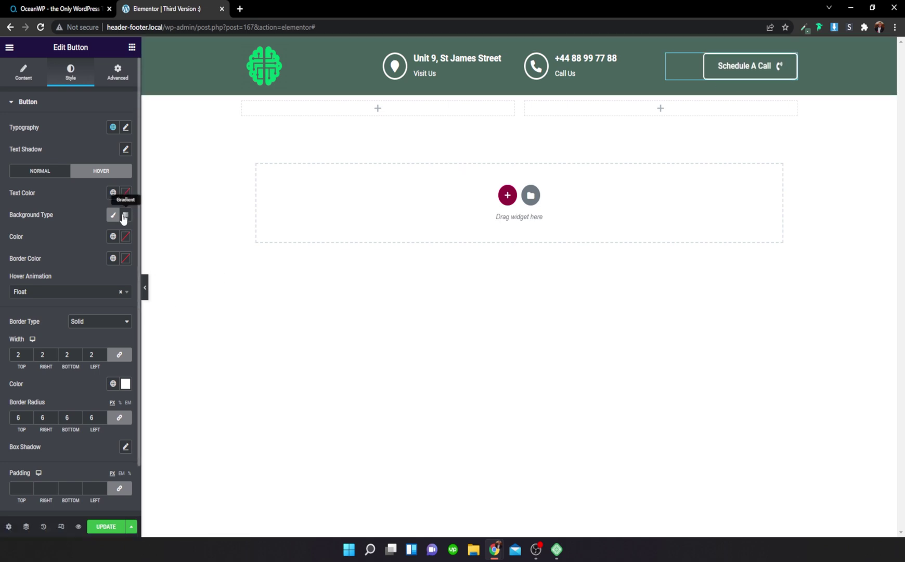
Step: Make the hover text the header green #49665D on a white classic background
{"action": "left_click", "coordinate": [126, 194]}
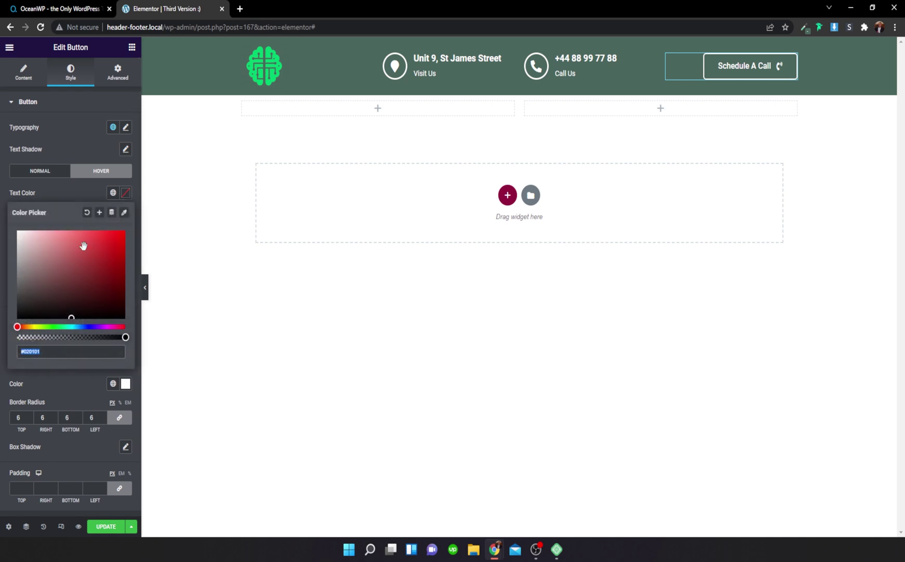
{"action": "left_click", "coordinate": [125, 215]}
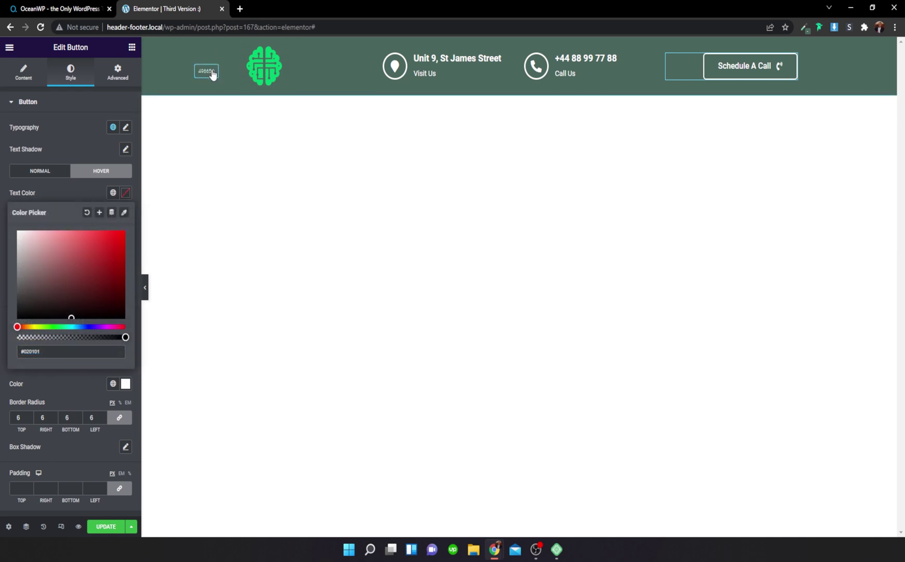
{"action": "left_click", "coordinate": [212, 74]}
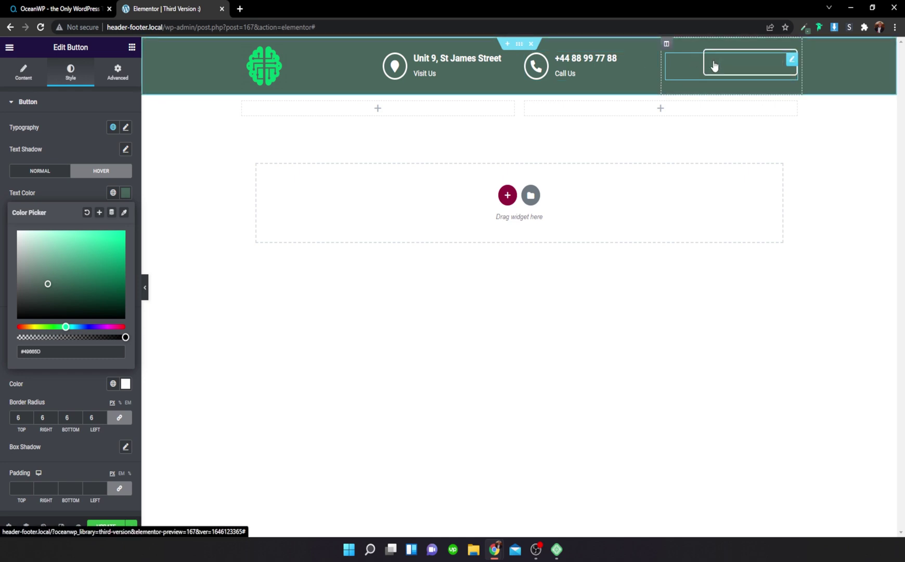
{"action": "left_click", "coordinate": [93, 194]}
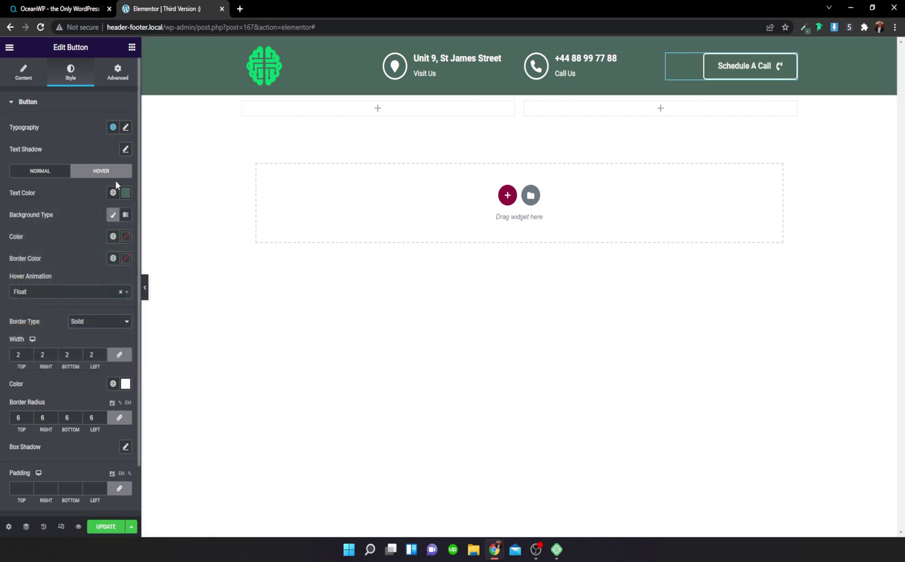
{"action": "left_click", "coordinate": [113, 215]}
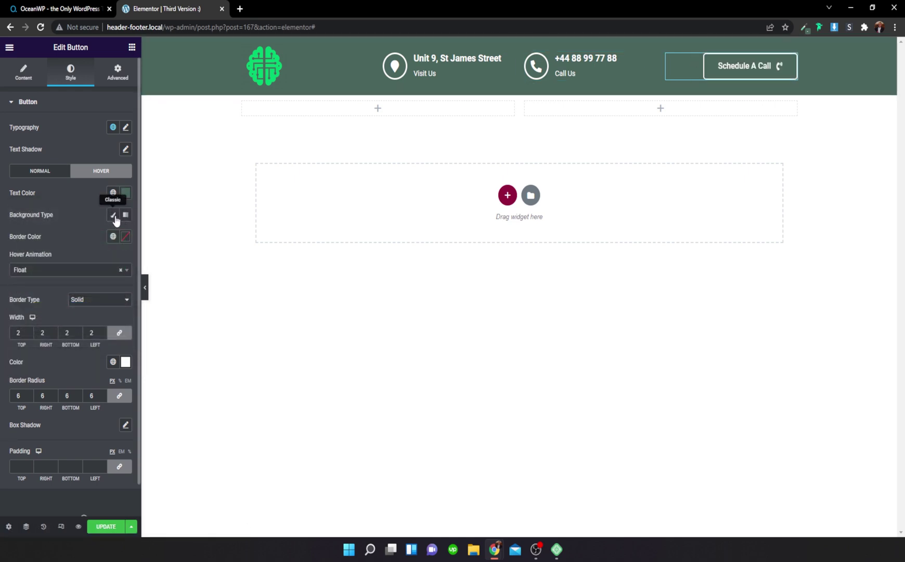
{"action": "left_click", "coordinate": [115, 216]}
{"action": "left_click", "coordinate": [125, 236]}
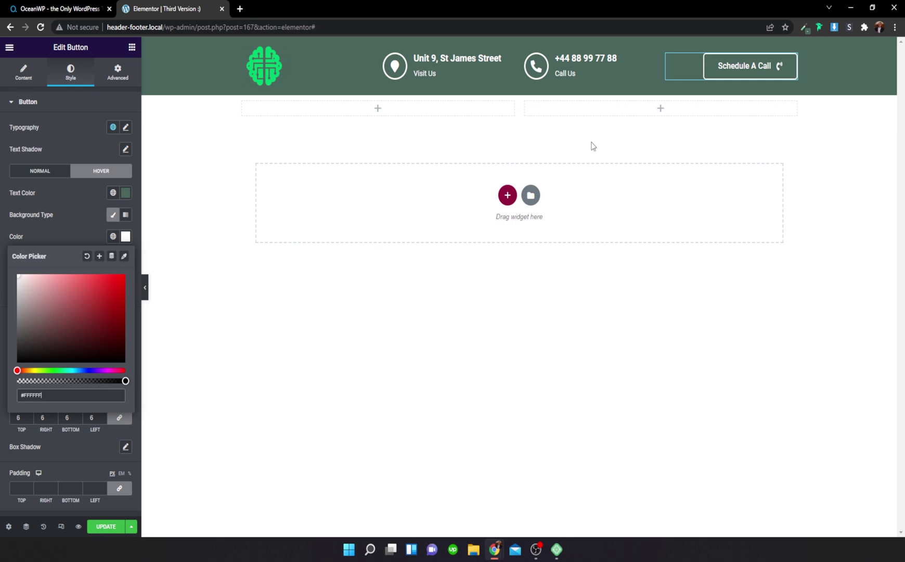
{"action": "left_click", "coordinate": [91, 227]}
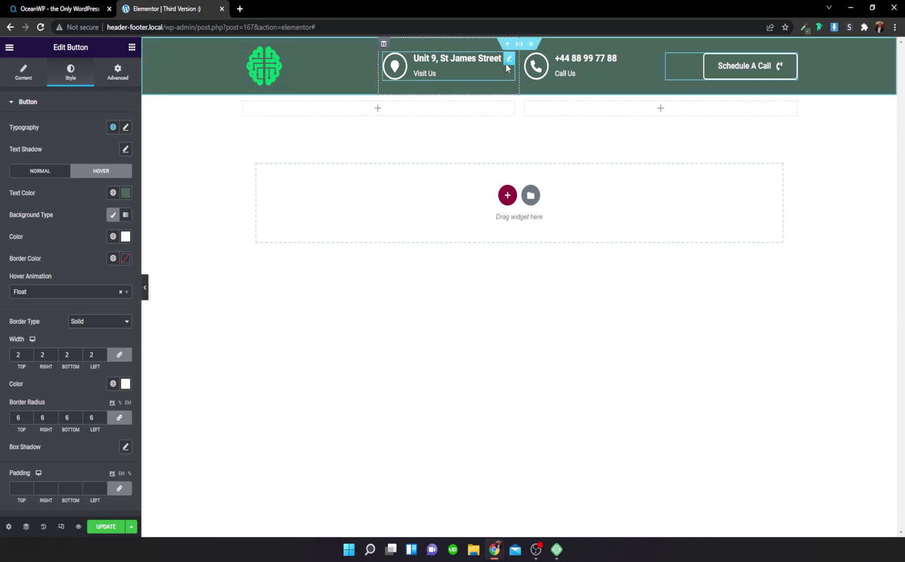
Step: Give the second row a classic background sampled from the header's #49665D green
{"action": "left_click", "coordinate": [519, 89]}
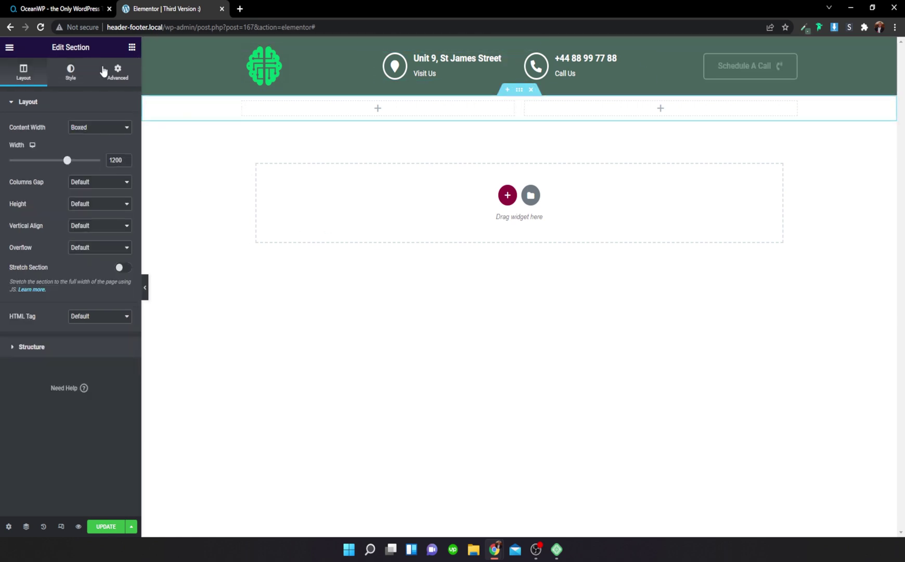
{"action": "left_click", "coordinate": [71, 73]}
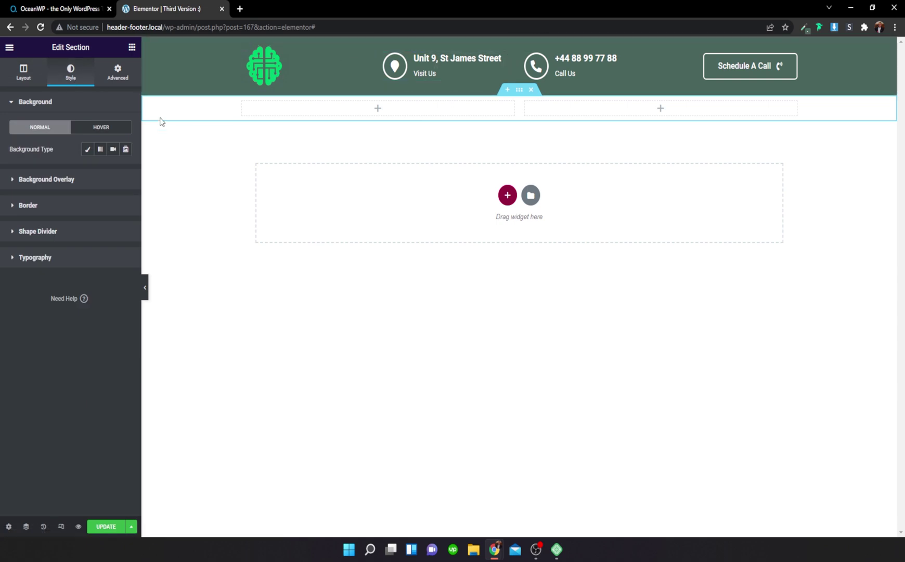
{"action": "left_click", "coordinate": [88, 150]}
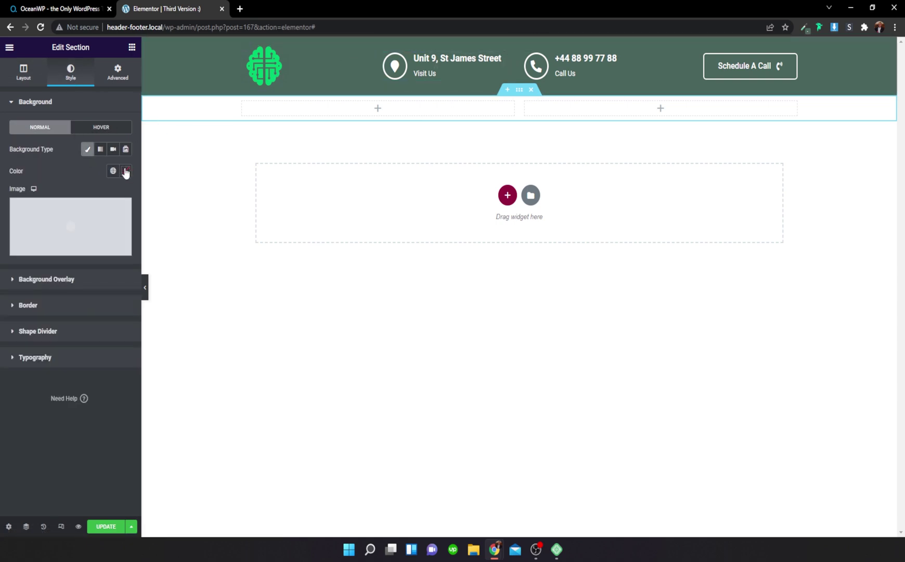
{"action": "left_click", "coordinate": [125, 172]}
{"action": "left_click", "coordinate": [124, 191]}
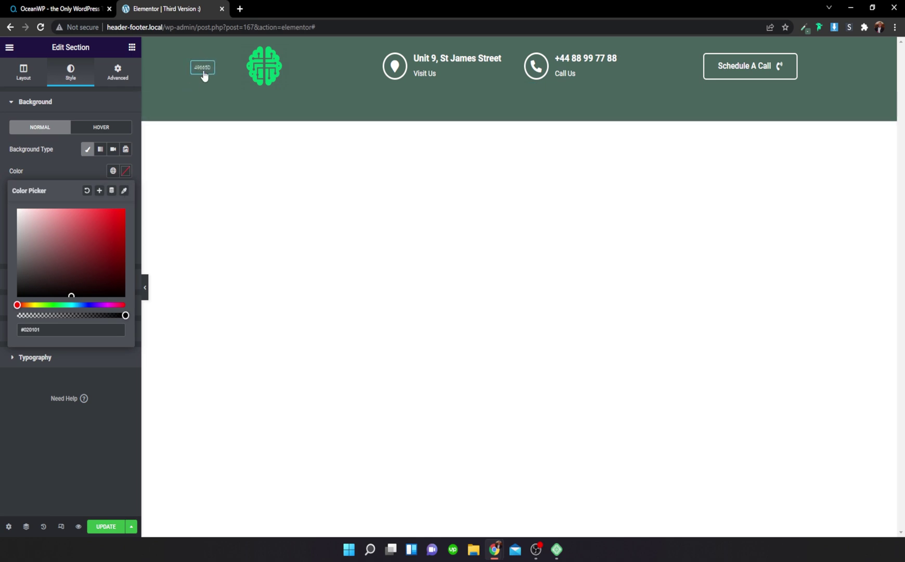
{"action": "left_click", "coordinate": [202, 74]}
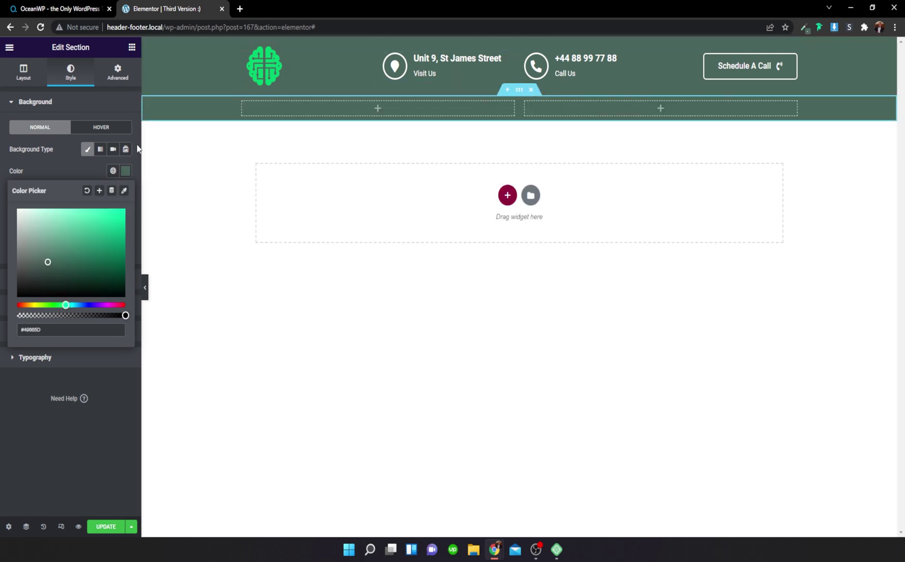
{"action": "left_click", "coordinate": [60, 175]}
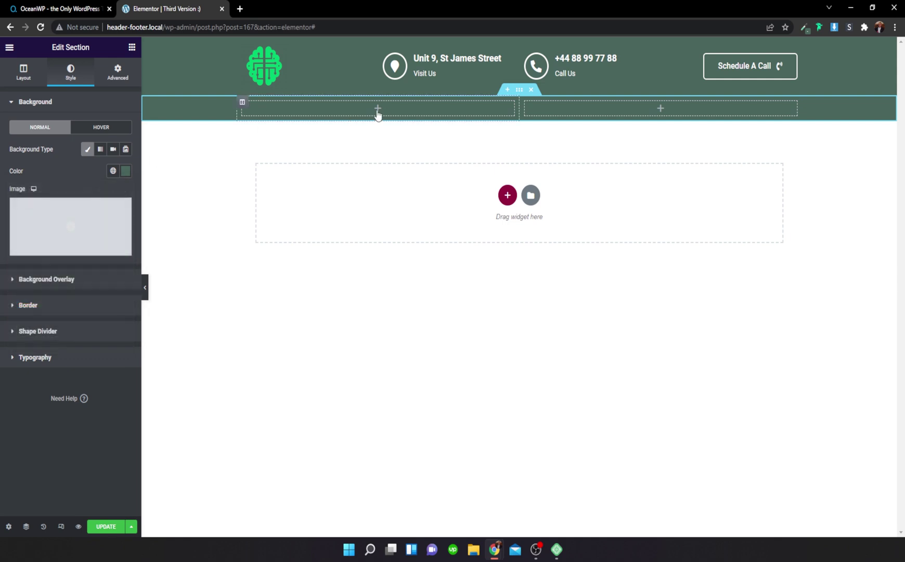
Step: Search widgets for 'nav' and place the Navigation widget in the row's left column
{"action": "left_click", "coordinate": [132, 47]}
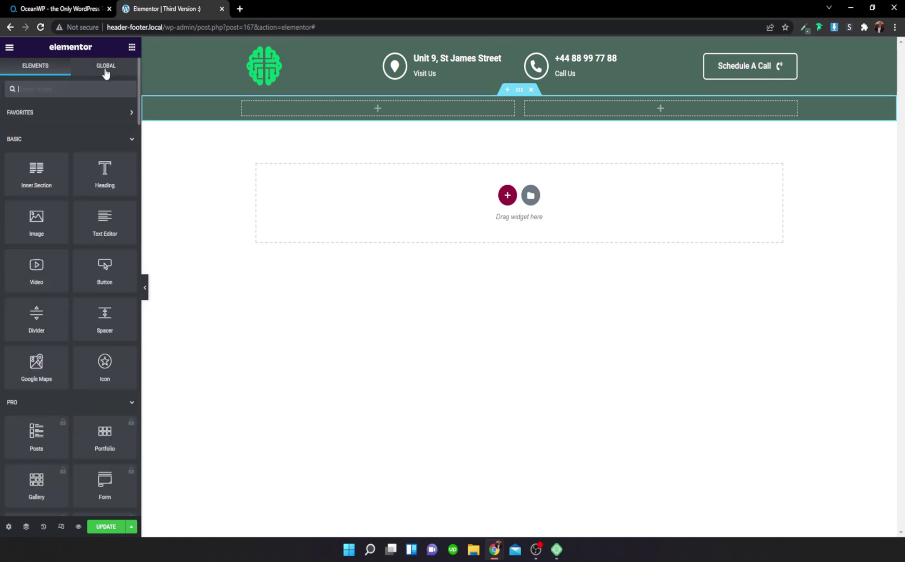
{"action": "left_click", "coordinate": [96, 88]}
{"action": "type", "text": "nav"}
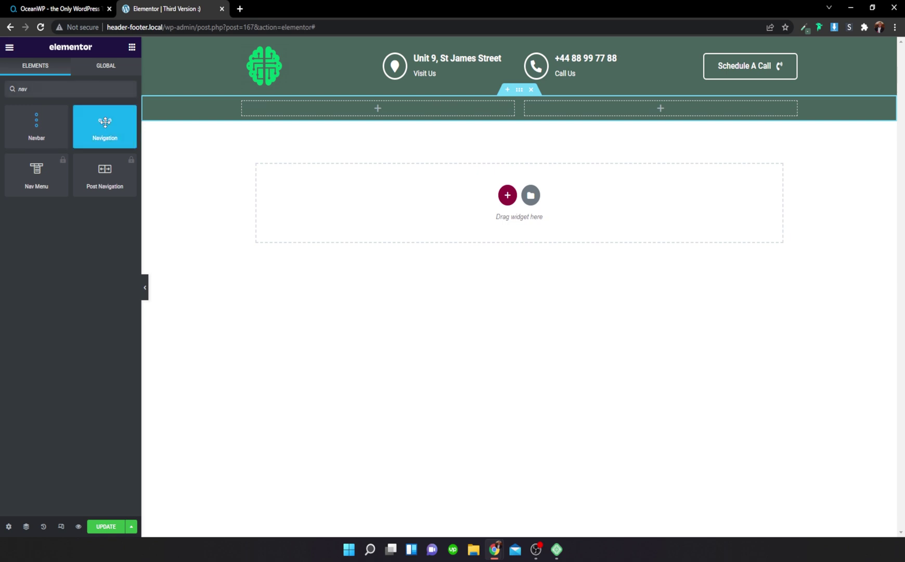
{"action": "left_click_drag", "start_coordinate": [105, 123], "coordinate": [357, 110]}
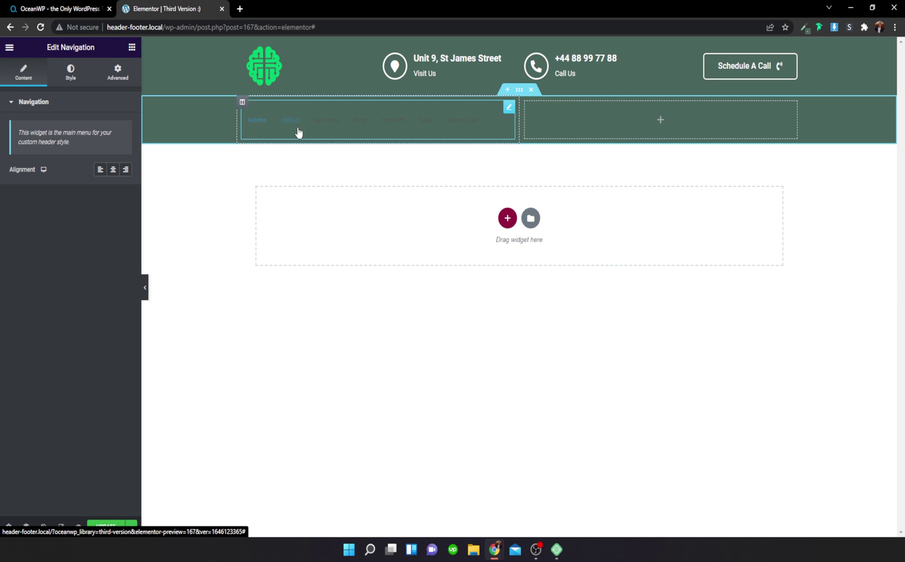
Step: Make the navigation menu links white (#FFFFFF)
{"action": "left_click", "coordinate": [75, 82]}
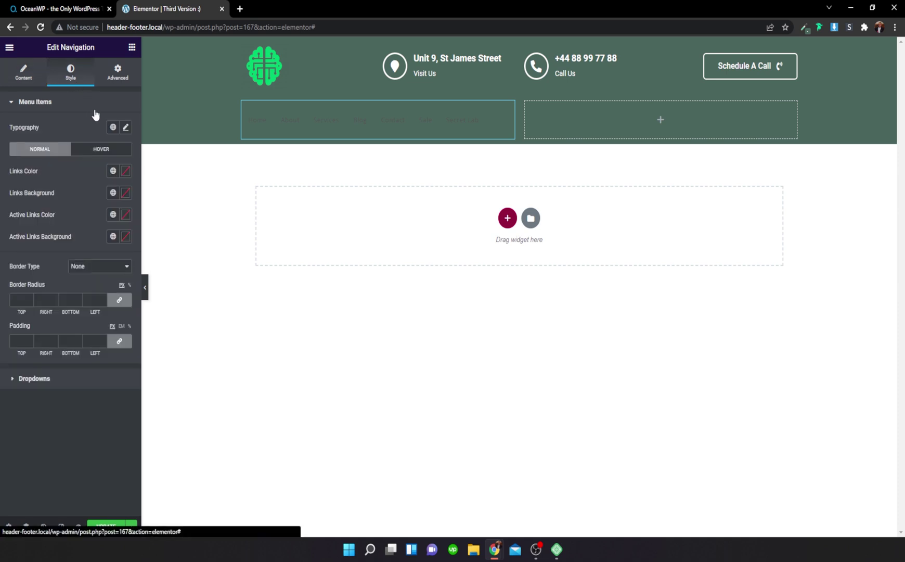
{"action": "left_click", "coordinate": [125, 170]}
{"action": "left_click_drag", "start_coordinate": [52, 231], "coordinate": [19, 211]}
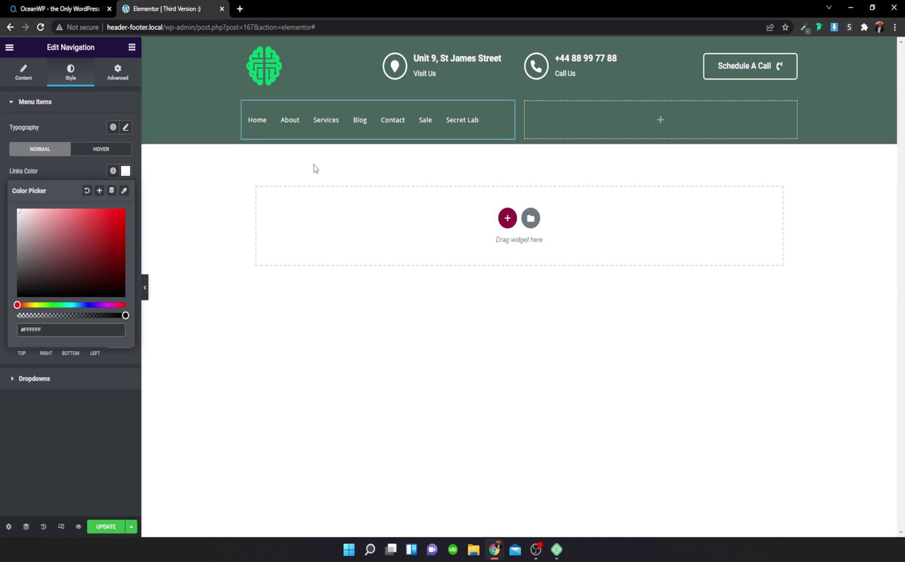
{"action": "left_click", "coordinate": [75, 172]}
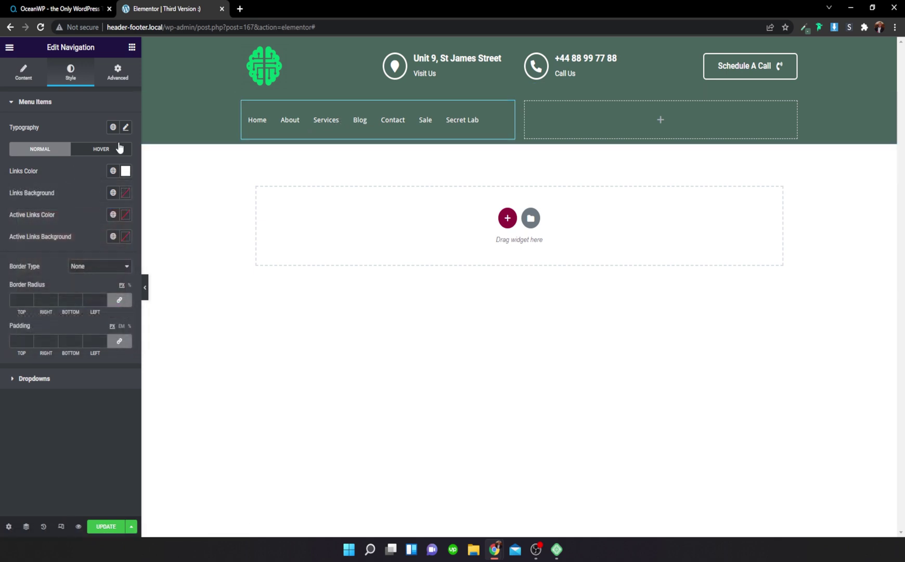
Step: Set the navigation menu typography size to 13
{"action": "left_click", "coordinate": [126, 127]}
{"action": "type", "text": "14"}
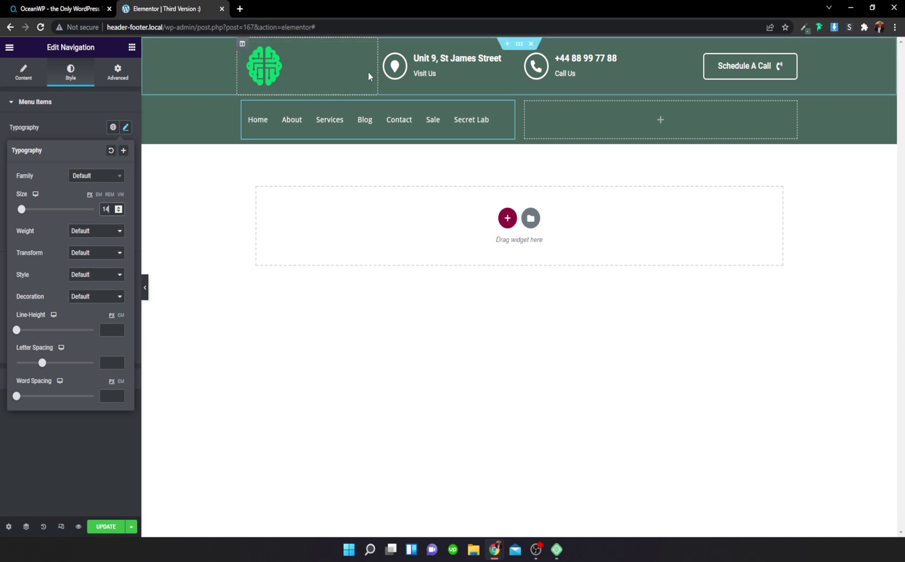
{"action": "left_click", "coordinate": [121, 211]}
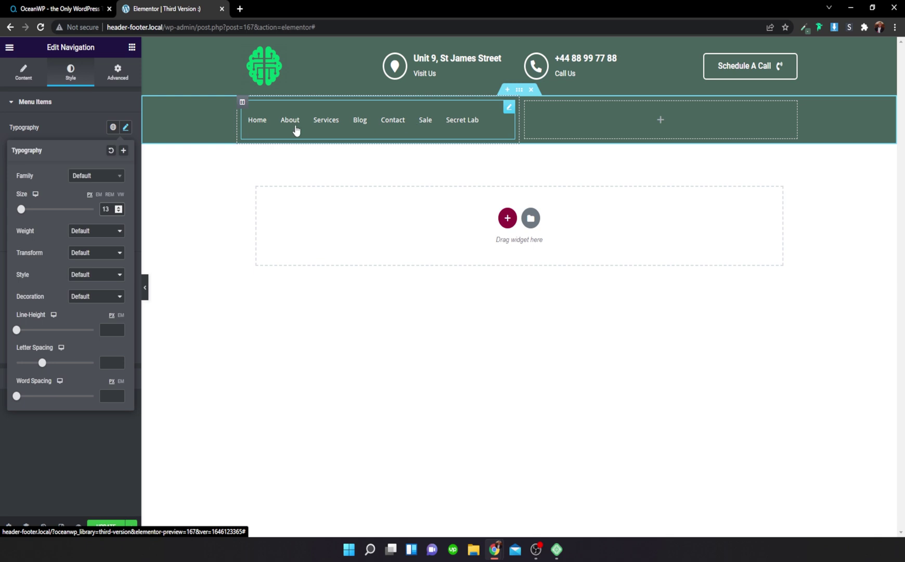
{"action": "left_click", "coordinate": [87, 124]}
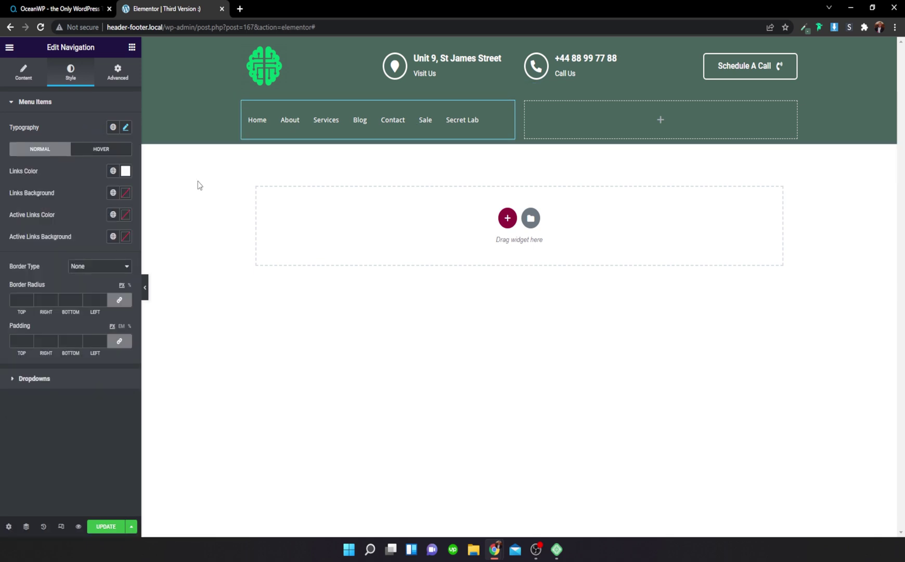
{"action": "left_click", "coordinate": [21, 79]}
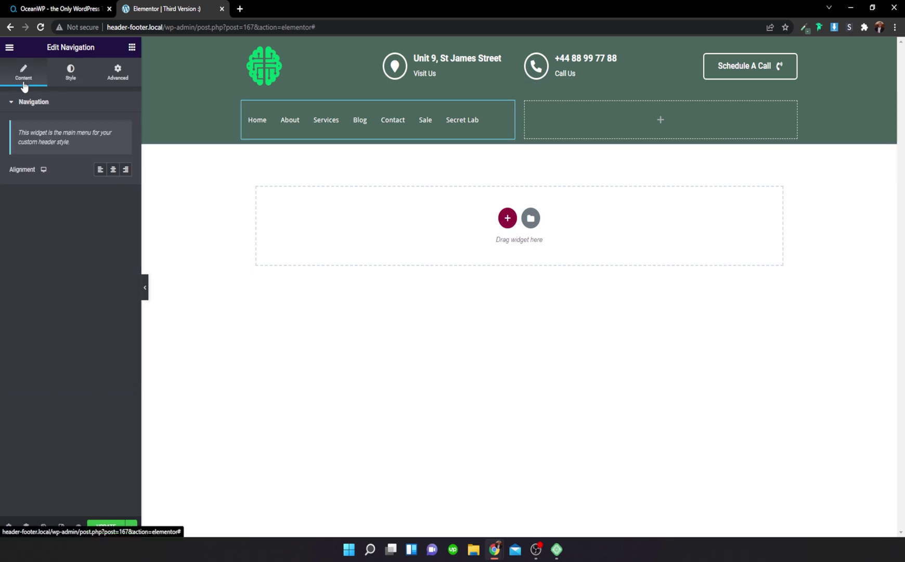
{"action": "left_click", "coordinate": [71, 79]}
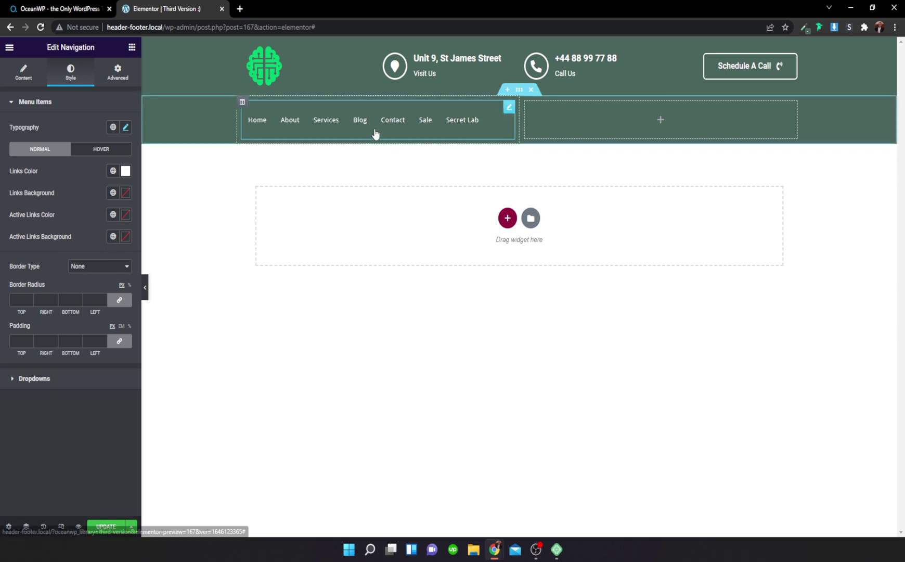
{"action": "left_click", "coordinate": [598, 117]}
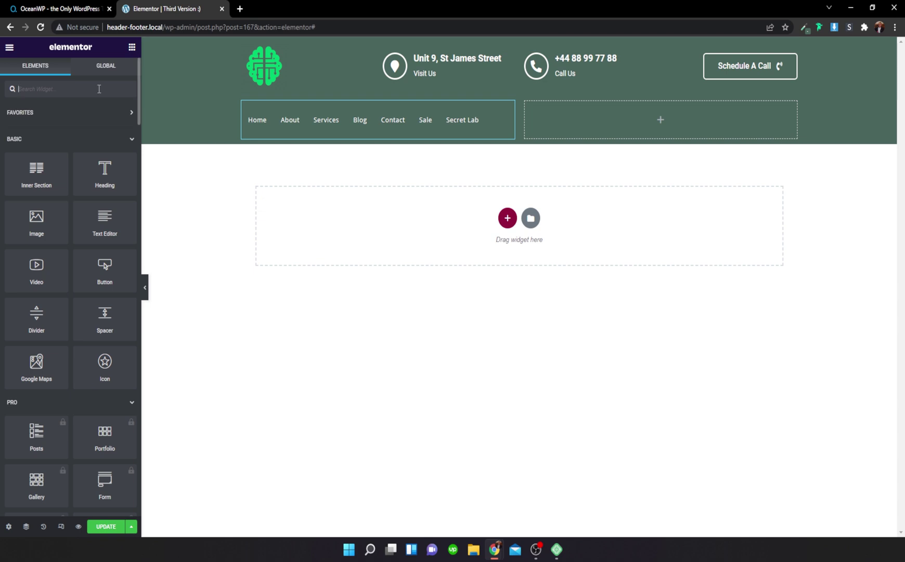
Step: Place an Ajax Search widget in the second row's right column, aligned right
{"action": "type", "text": "aj"}
{"action": "left_click_drag", "start_coordinate": [36, 125], "coordinate": [690, 119]}
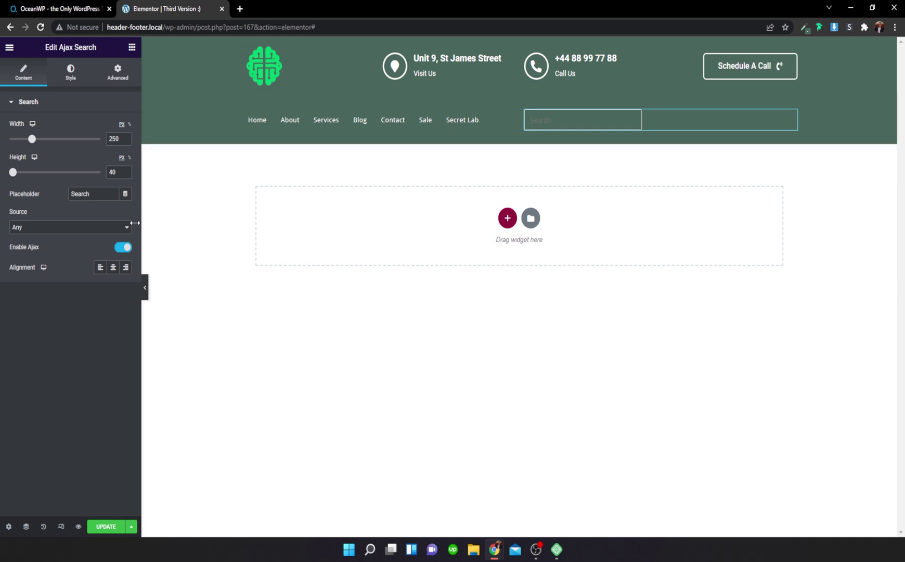
{"action": "left_click", "coordinate": [126, 268]}
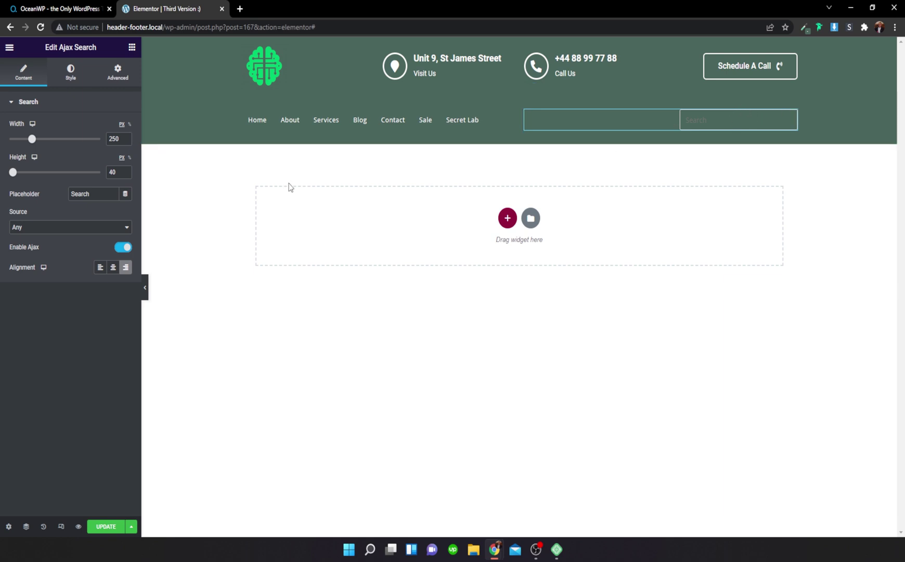
Step: Give the search input a white #FFFFFF background
{"action": "left_click", "coordinate": [80, 76]}
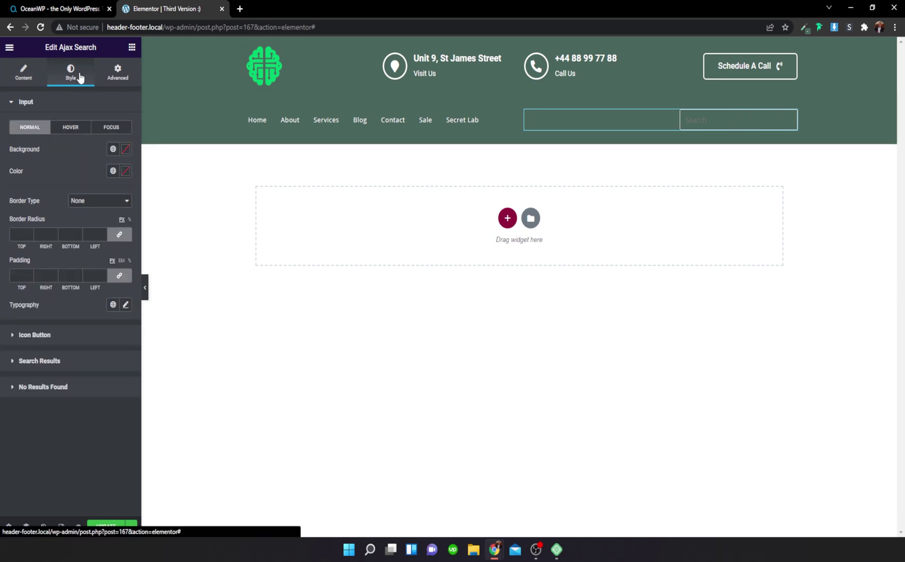
{"action": "left_click", "coordinate": [126, 149]}
{"action": "type", "text": "#FFFFFF"}
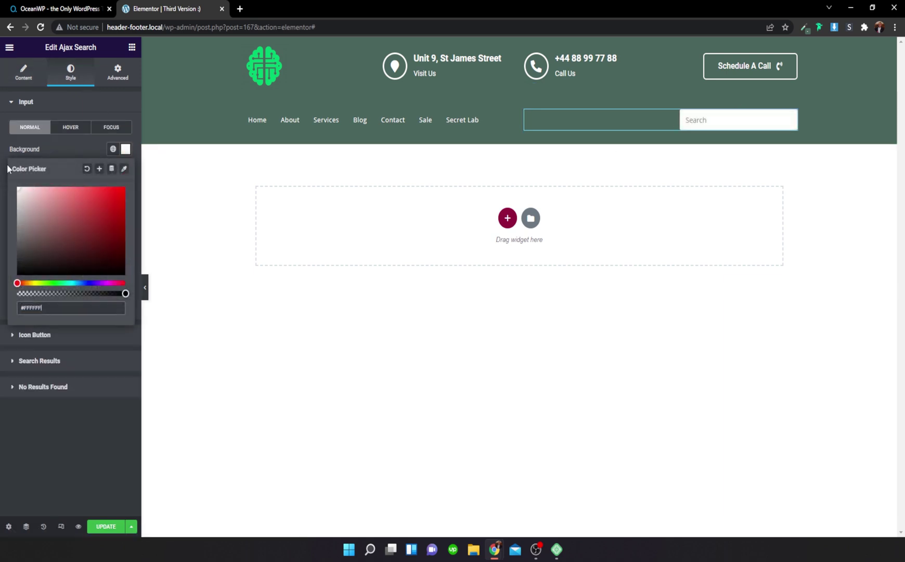
Step: Set the search input text colour to black #000000 and test it with sample text
{"action": "left_click", "coordinate": [58, 155]}
{"action": "left_click", "coordinate": [125, 171]}
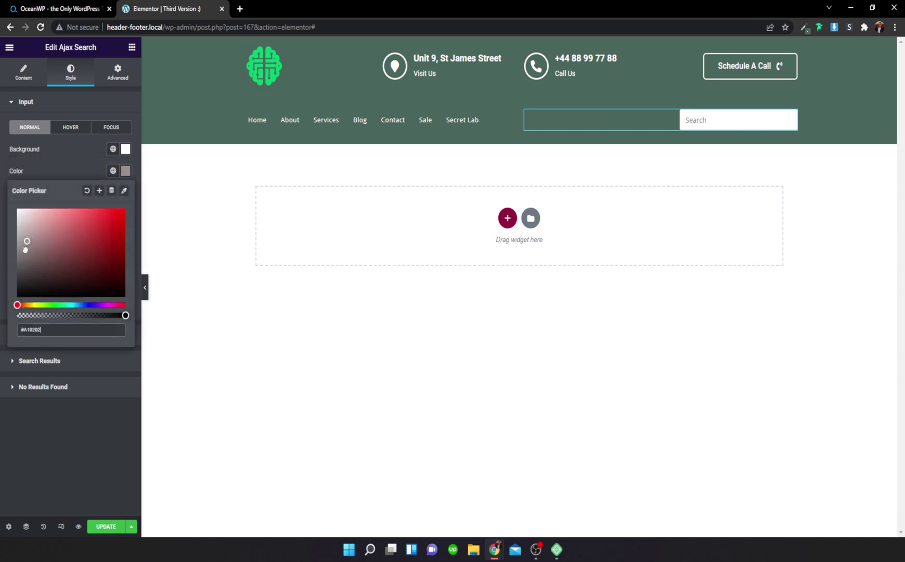
{"action": "left_click", "coordinate": [719, 119]}
{"action": "type", "text": "hfhfhfhfhf"}
{"action": "key", "text": "BackSpace"}
{"action": "key", "text": "BackSpace"}
{"action": "key", "text": "BackSpace"}
{"action": "key", "text": "BackSpace"}
{"action": "key", "text": "BackSpace"}
{"action": "key", "text": "BackSpace"}
{"action": "key", "text": "BackSpace"}
{"action": "key", "text": "BackSpace"}
{"action": "key", "text": "BackSpace"}
{"action": "key", "text": "BackSpace"}
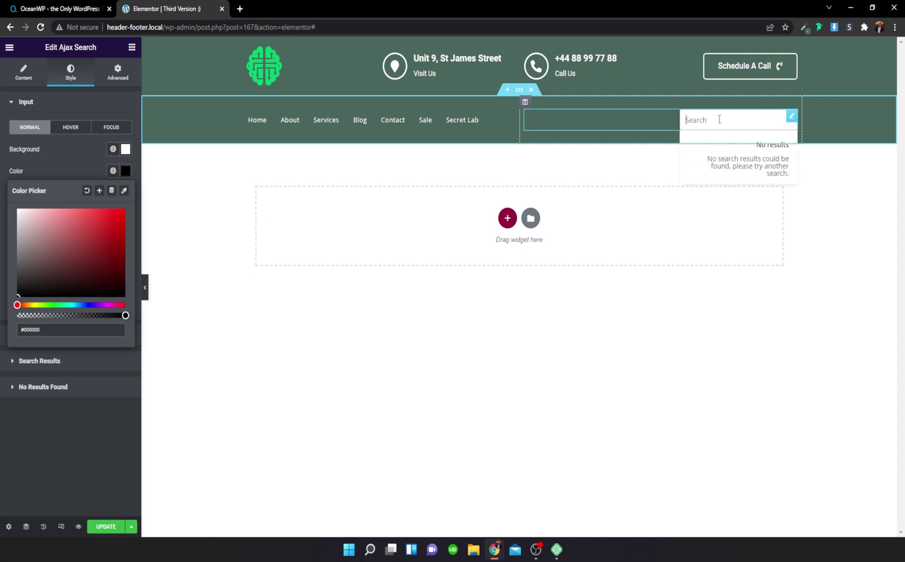
{"action": "left_click", "coordinate": [673, 129]}
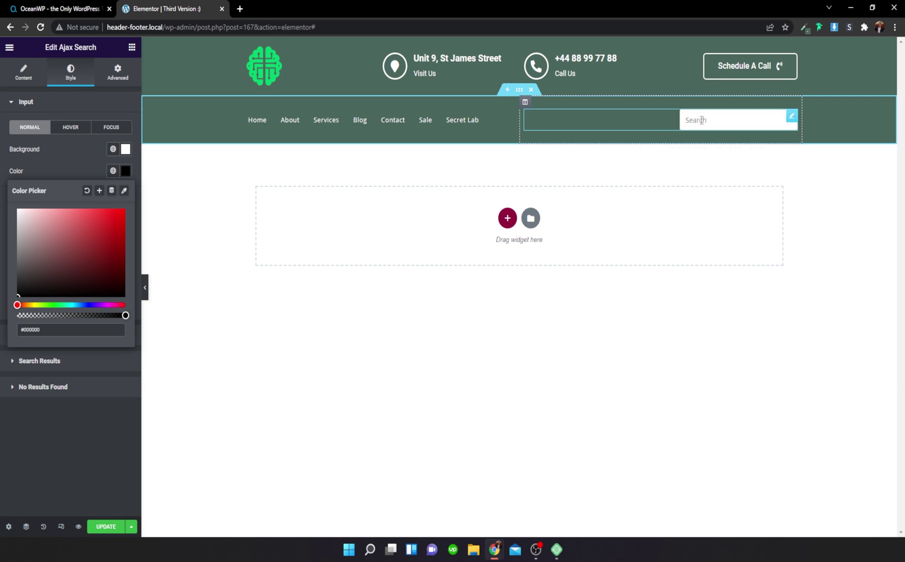
{"action": "left_click", "coordinate": [34, 55]}
Step: Replace the search placeholder with 'Type Your Query...' and keep the source on Any
{"action": "left_click", "coordinate": [23, 71]}
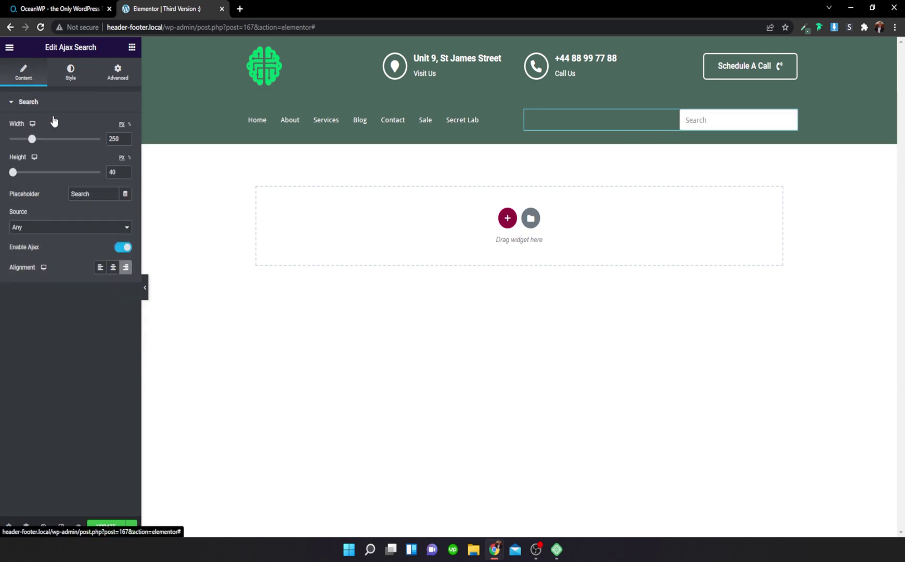
{"action": "left_click", "coordinate": [96, 190]}
{"action": "key", "text": "ctrl+a"}
{"action": "type", "text": "T"}
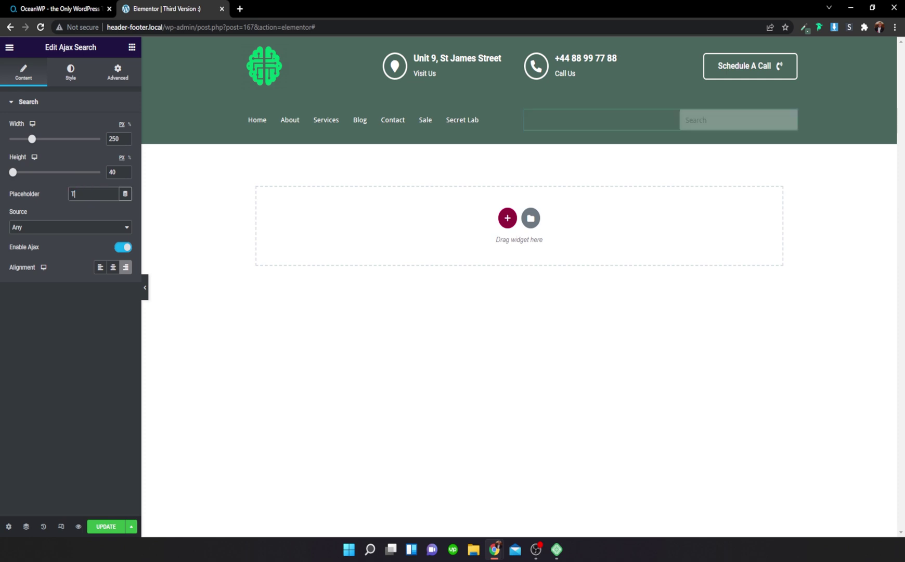
{"action": "type", "text": "ype Your Query"}
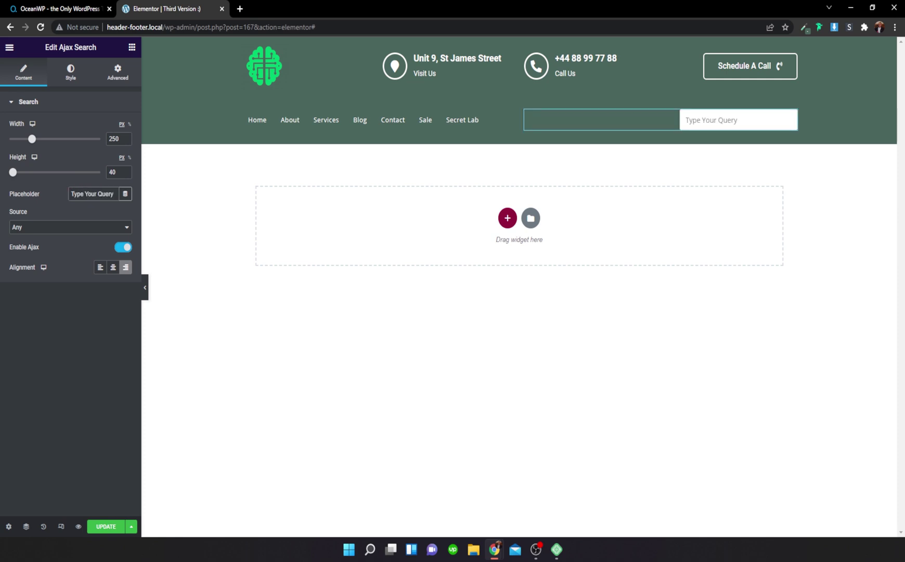
{"action": "type", "text": "..."}
{"action": "left_click", "coordinate": [51, 227]}
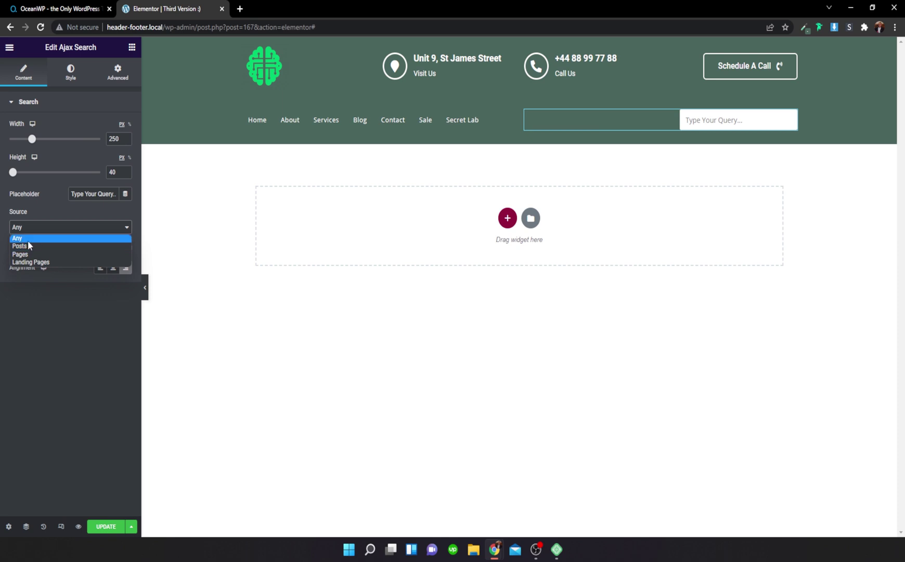
{"action": "left_click", "coordinate": [28, 242]}
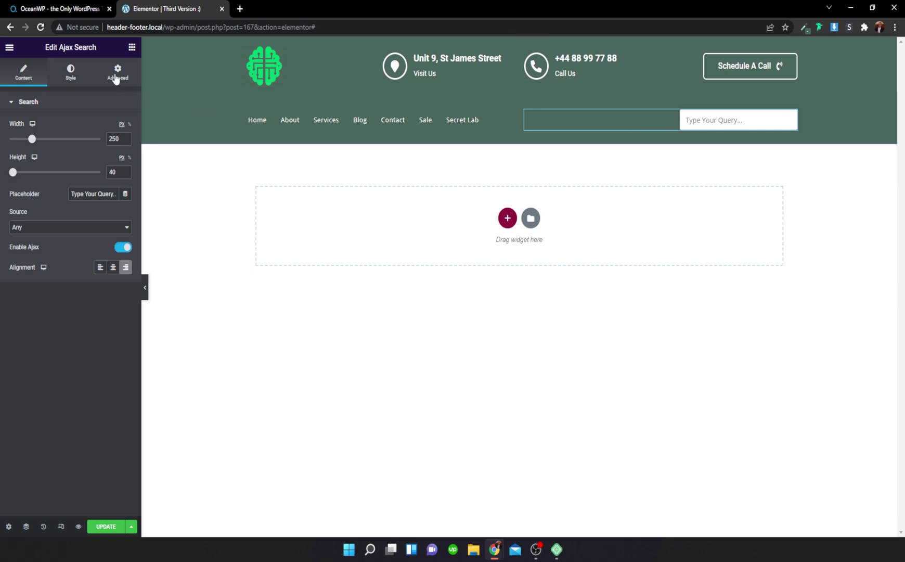
Step: Set the search input border radius to 6, then select the menu row section
{"action": "left_click", "coordinate": [74, 75]}
{"action": "left_click", "coordinate": [29, 237]}
{"action": "left_click", "coordinate": [30, 236]}
{"action": "left_click", "coordinate": [30, 236]}
{"action": "left_click", "coordinate": [29, 236]}
{"action": "left_click", "coordinate": [30, 237]}
{"action": "left_click", "coordinate": [30, 237]}
{"action": "left_click", "coordinate": [30, 233]}
{"action": "left_click", "coordinate": [30, 232]}
{"action": "left_click", "coordinate": [30, 232]}
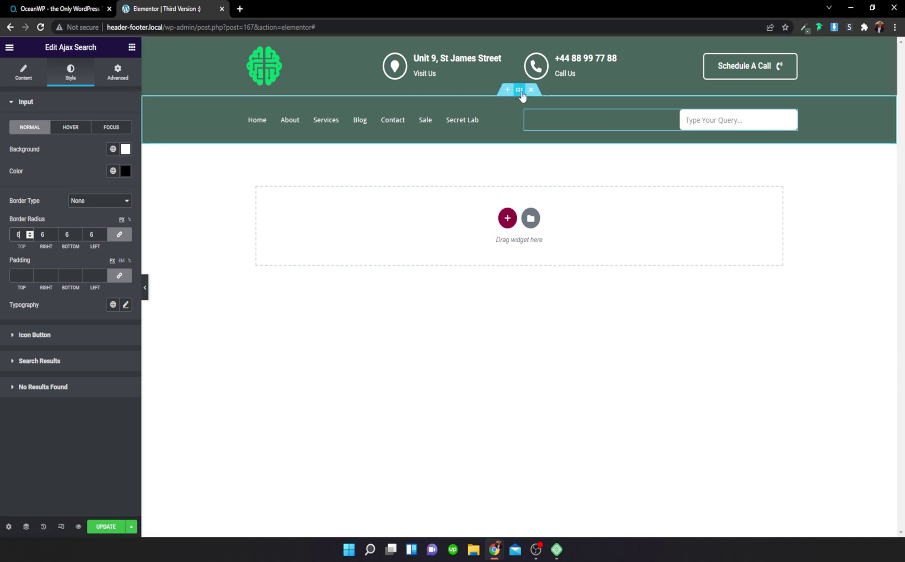
{"action": "left_click", "coordinate": [519, 92]}
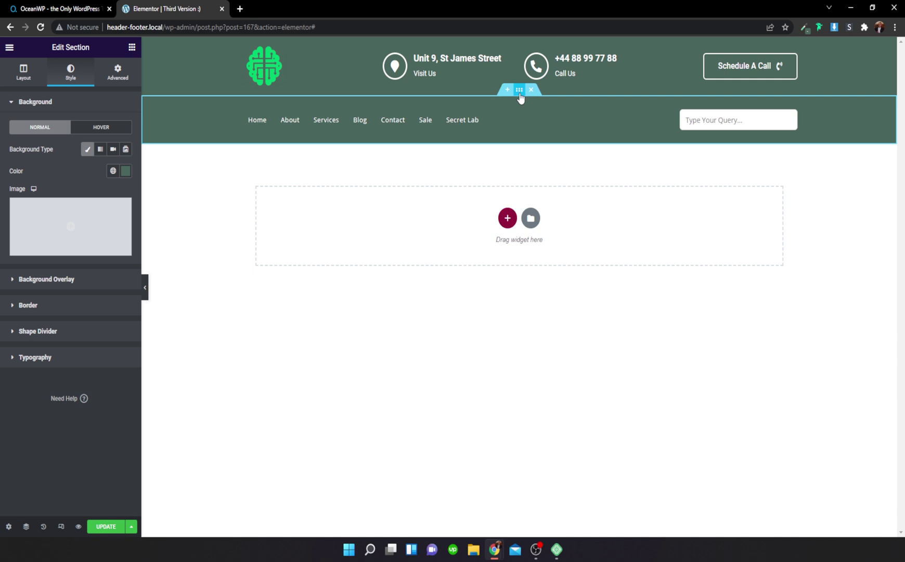
Step: Set the menu row background to bright green #30AD86 and copy the hex value
{"action": "left_click", "coordinate": [126, 171]}
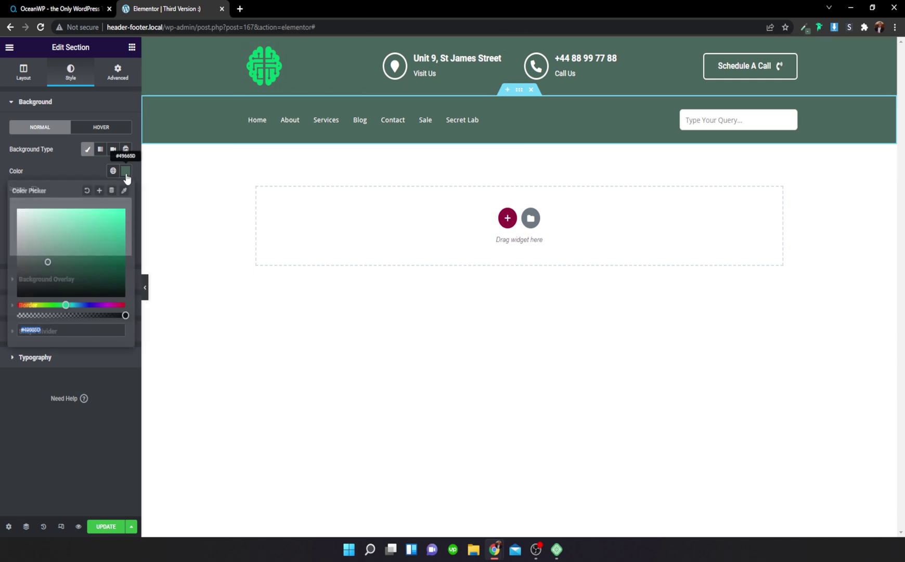
{"action": "left_click", "coordinate": [101, 233]}
{"action": "left_click_drag", "start_coordinate": [100, 234], "coordinate": [95, 236]}
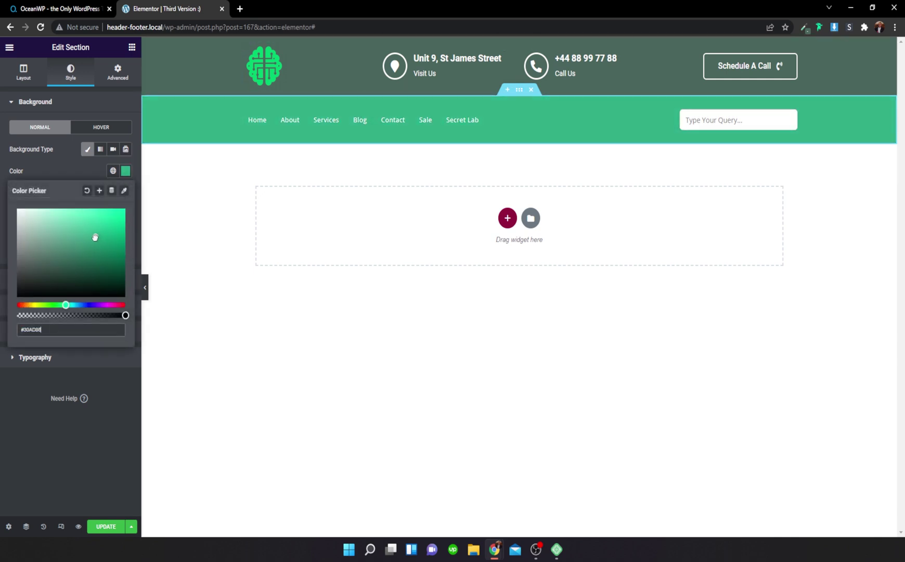
{"action": "left_click_drag", "start_coordinate": [54, 329], "coordinate": [10, 333]}
{"action": "key", "text": "ctrl+c"}
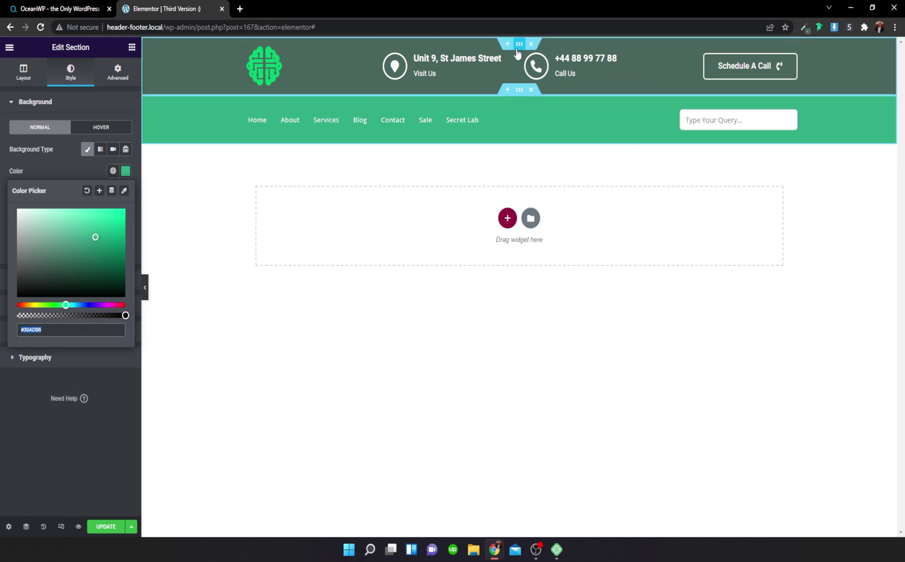
Step: Paste #30AD86 as the top header section's background colour
{"action": "left_click", "coordinate": [455, 56]}
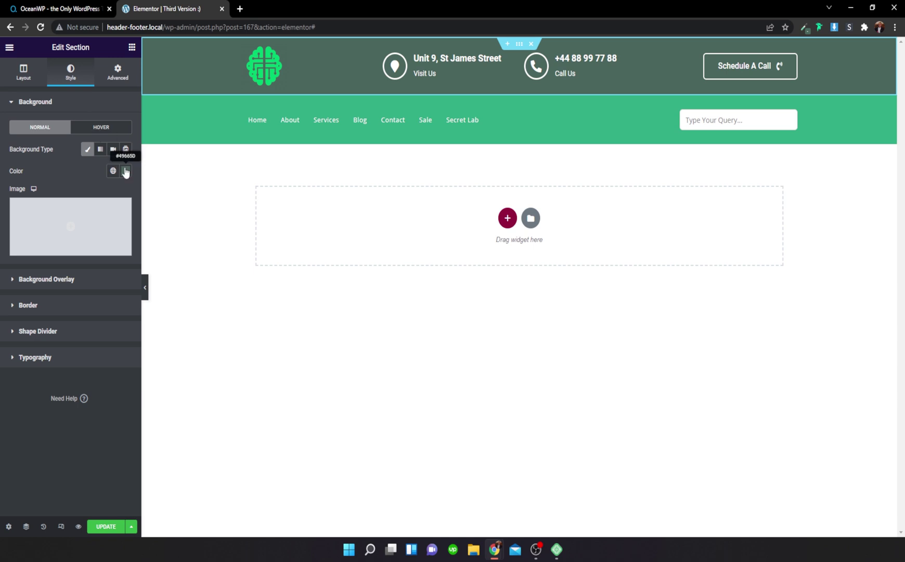
{"action": "left_click", "coordinate": [125, 170]}
{"action": "key", "text": "ctrl+v"}
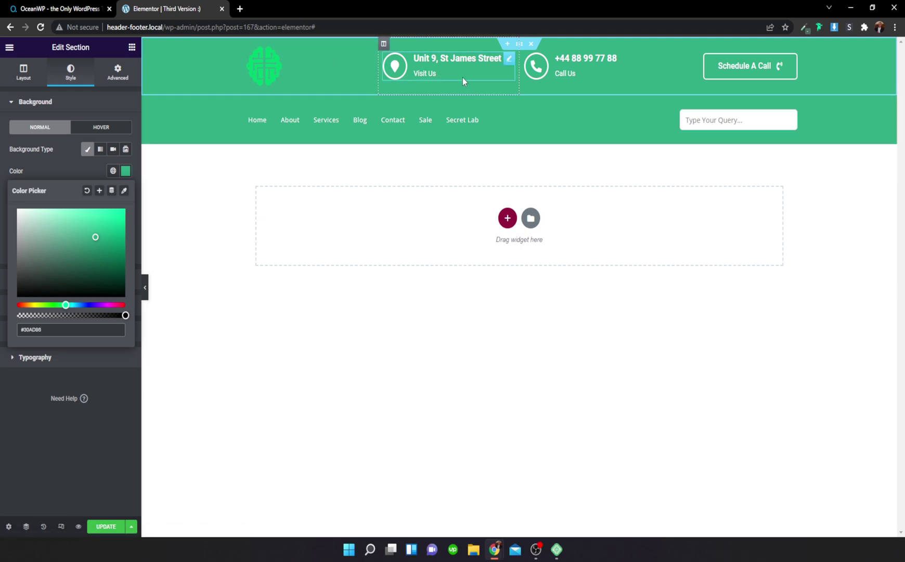
{"action": "left_click", "coordinate": [519, 93]}
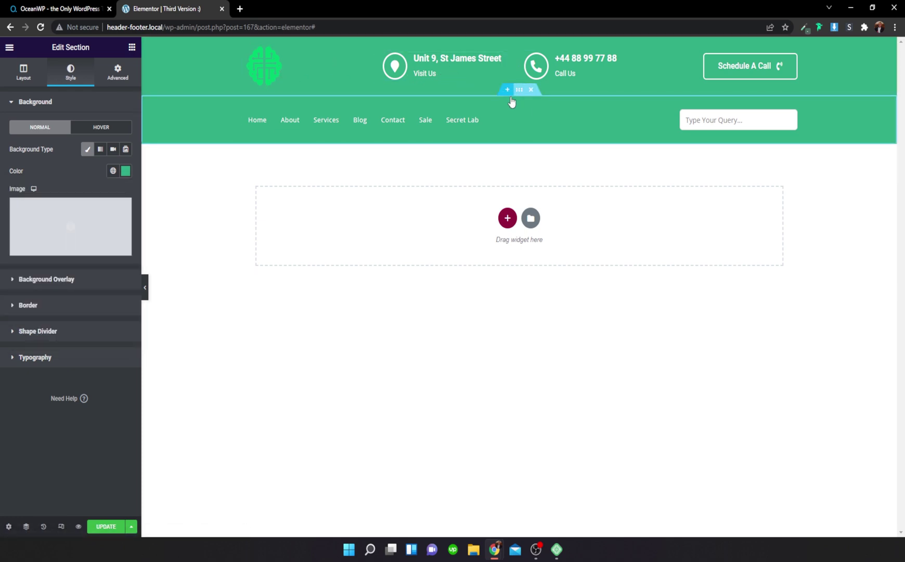
{"action": "left_click", "coordinate": [79, 305]}
Step: Give the menu row a solid 2 px translucent top border and save the header
{"action": "left_click", "coordinate": [99, 201]}
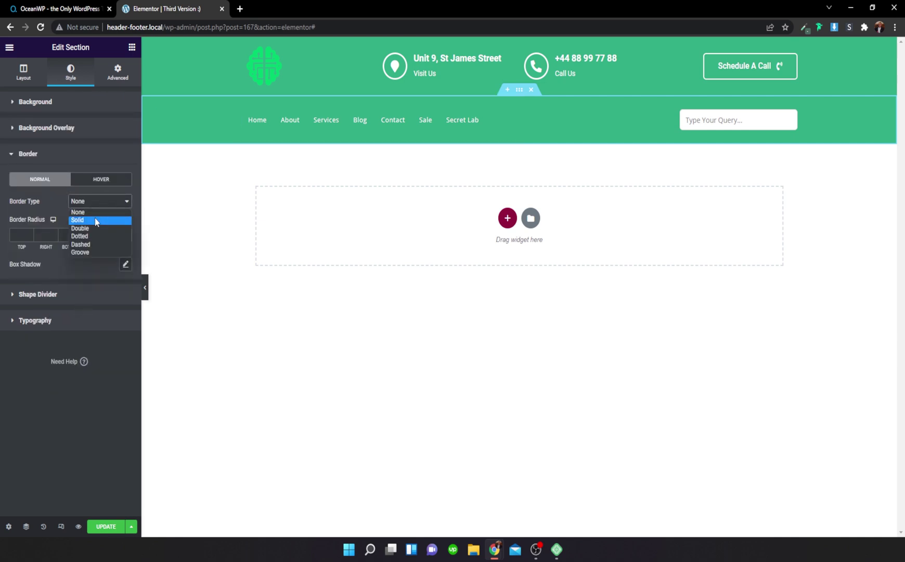
{"action": "left_click", "coordinate": [91, 214]}
{"action": "left_click", "coordinate": [119, 234]}
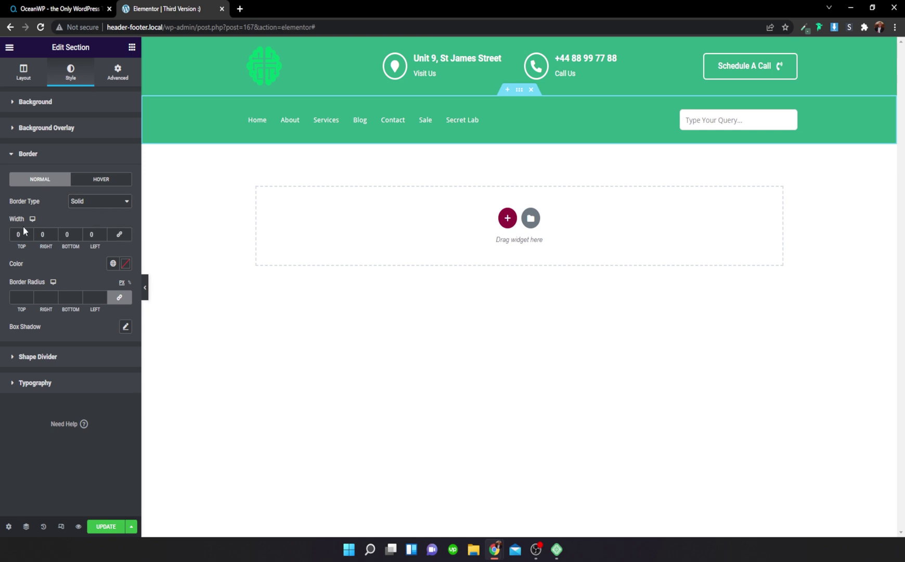
{"action": "left_click", "coordinate": [30, 233]}
{"action": "left_click", "coordinate": [30, 233]}
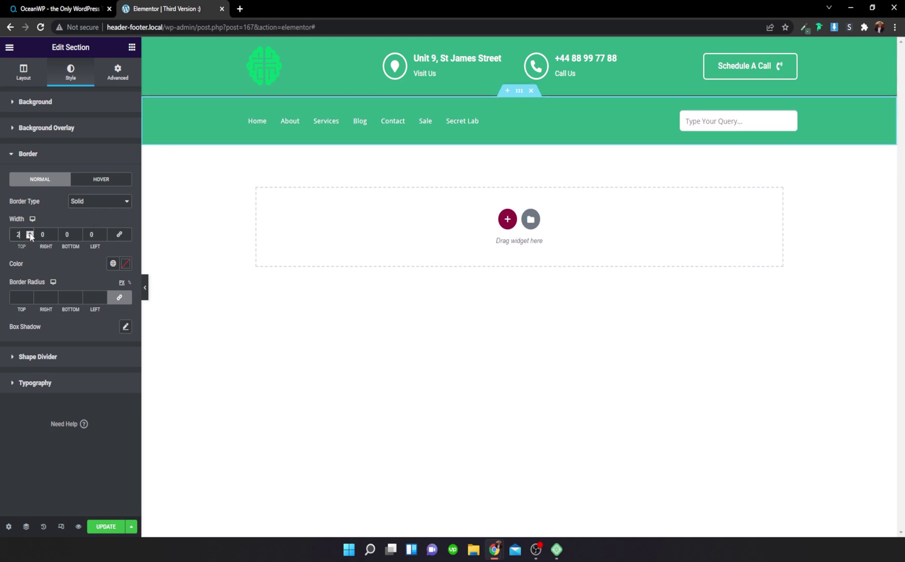
{"action": "left_click", "coordinate": [125, 263]}
{"action": "left_click_drag", "start_coordinate": [123, 408], "coordinate": [24, 408]}
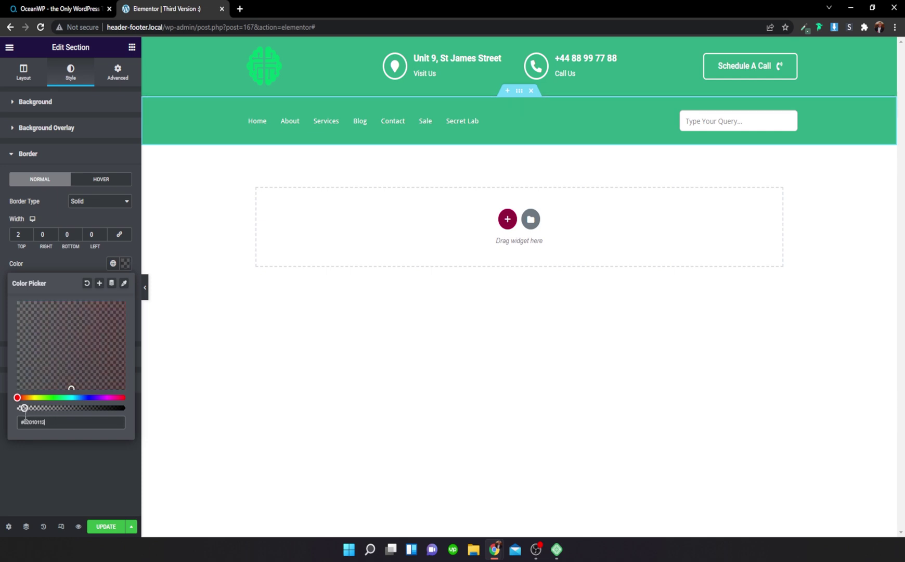
{"action": "left_click", "coordinate": [146, 291]}
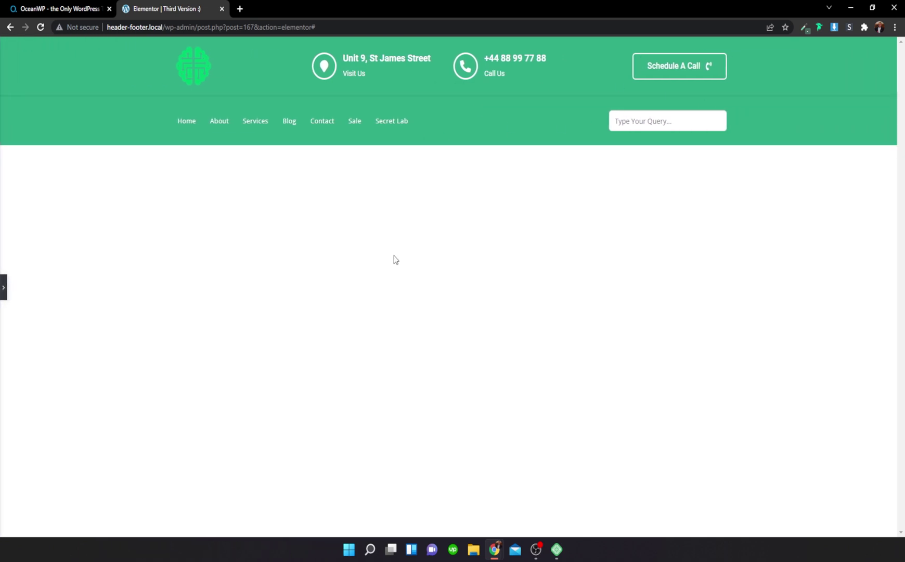
{"action": "left_click", "coordinate": [6, 285]}
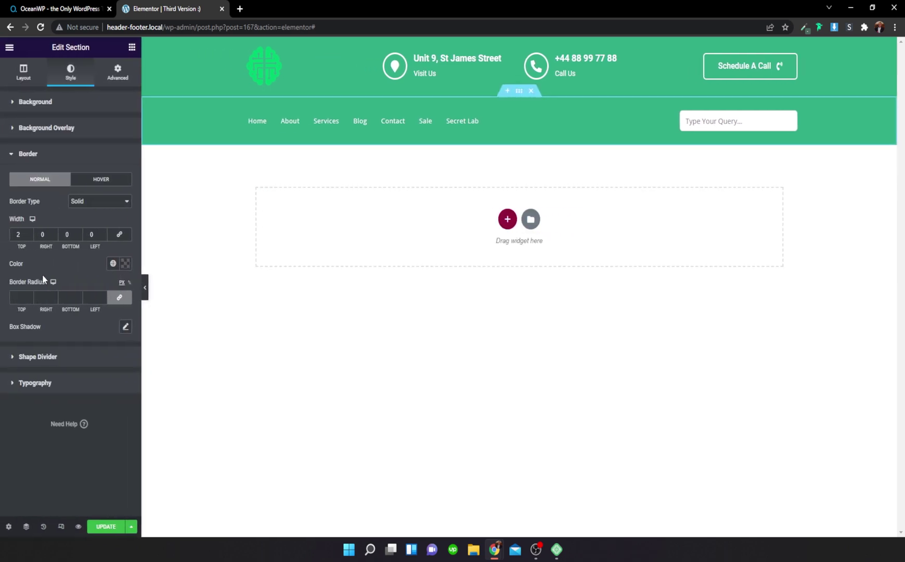
{"action": "left_click", "coordinate": [103, 527]}
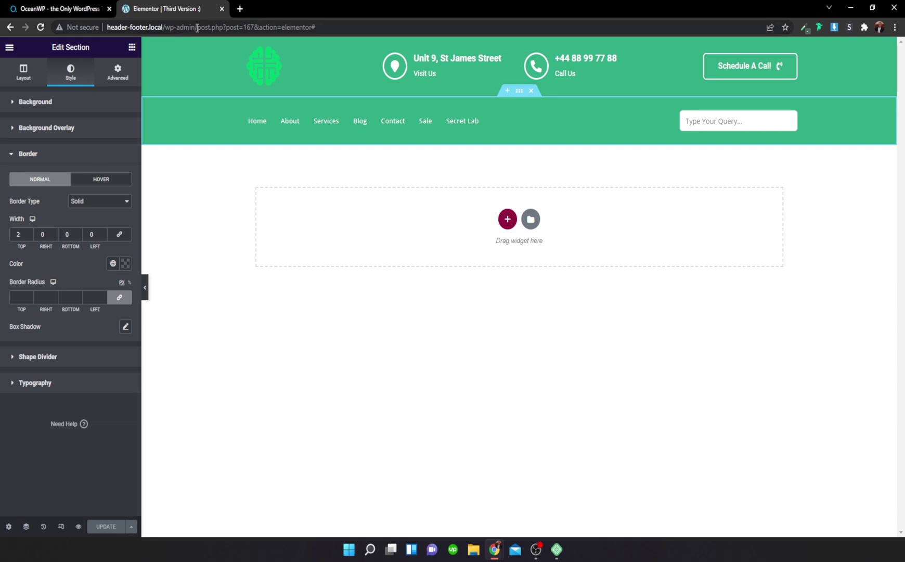
Step: Open the site's wp-admin dashboard in a new browser tab
{"action": "left_click_drag", "start_coordinate": [194, 27], "coordinate": [398, 51]}
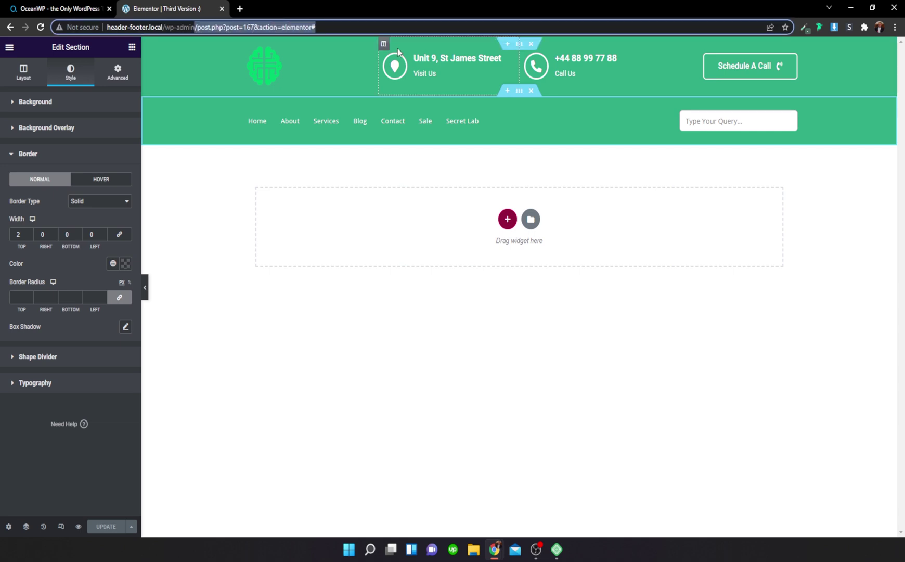
{"action": "left_click", "coordinate": [197, 163]}
{"action": "left_click_drag", "start_coordinate": [195, 27], "coordinate": [96, 27]}
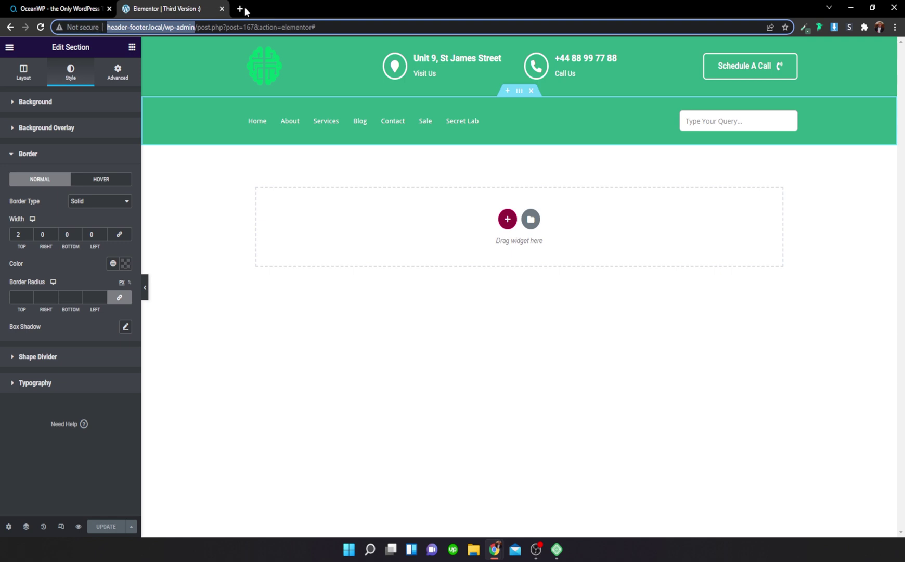
{"action": "left_click", "coordinate": [239, 8]}
{"action": "key", "text": "ctrl+v"}
{"action": "key", "text": "Return"}
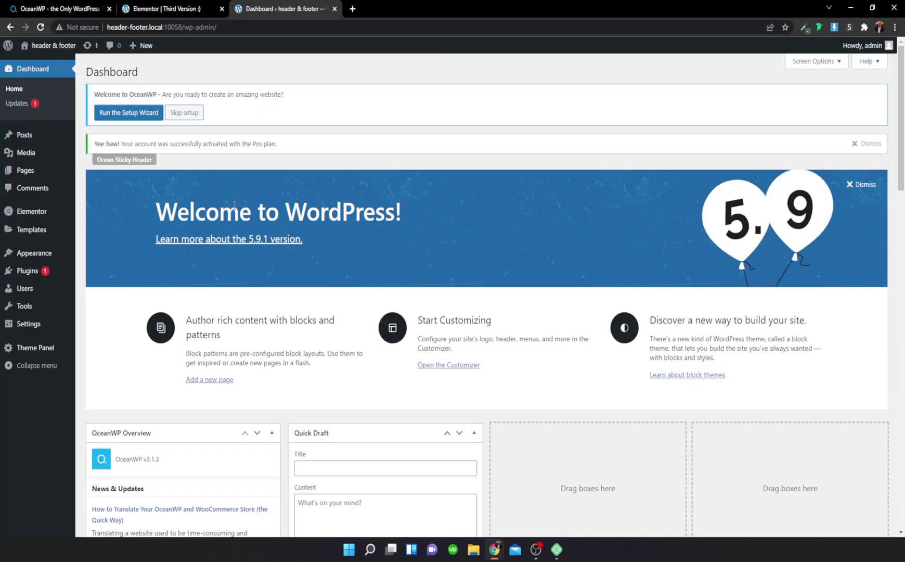
Step: Visit the live site to check the old header, then launch the Customizer
{"action": "left_click", "coordinate": [60, 48]}
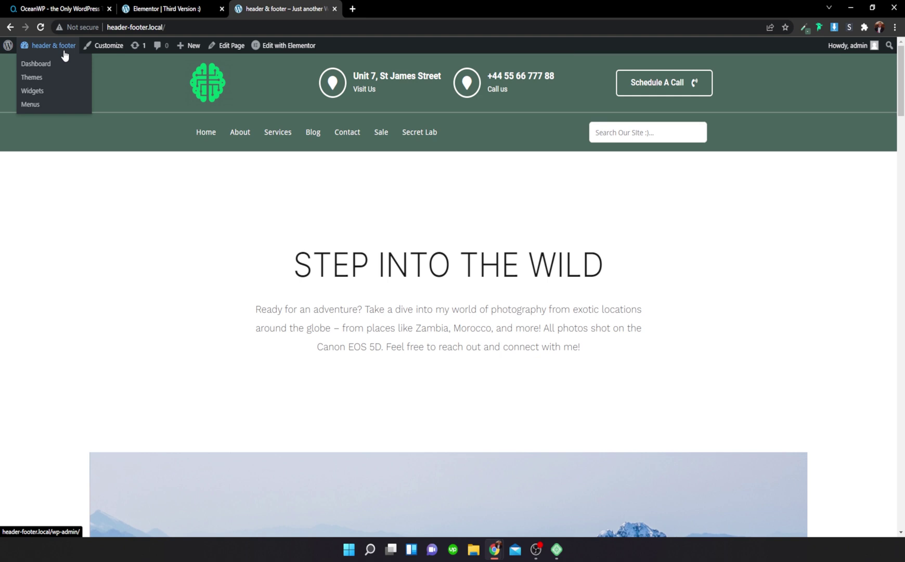
{"action": "scroll", "coordinate": [297, 192], "scroll_direction": "down", "scroll_amount": 2}
{"action": "scroll", "coordinate": [313, 192], "scroll_direction": "up", "scroll_amount": 2}
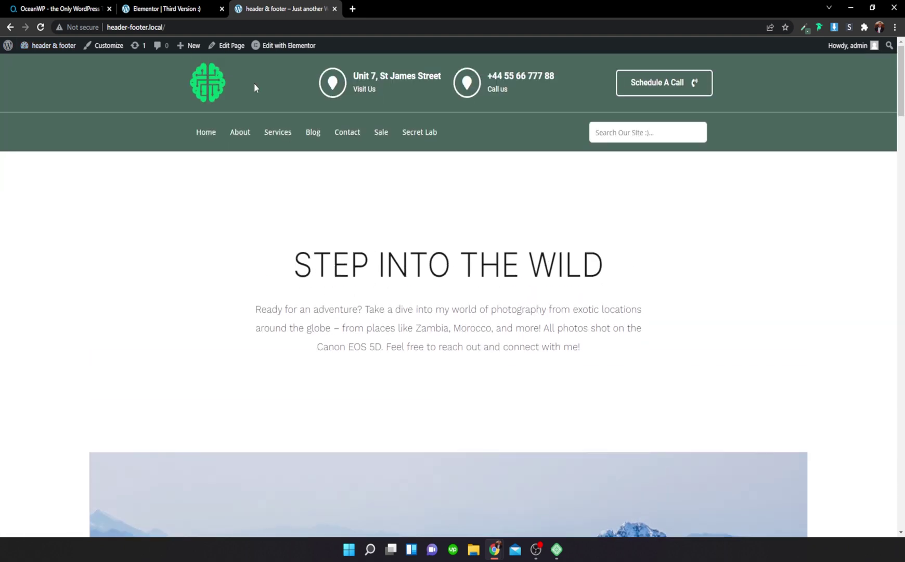
{"action": "mouse_move", "coordinate": [269, 50]}
{"action": "left_click", "coordinate": [111, 46]}
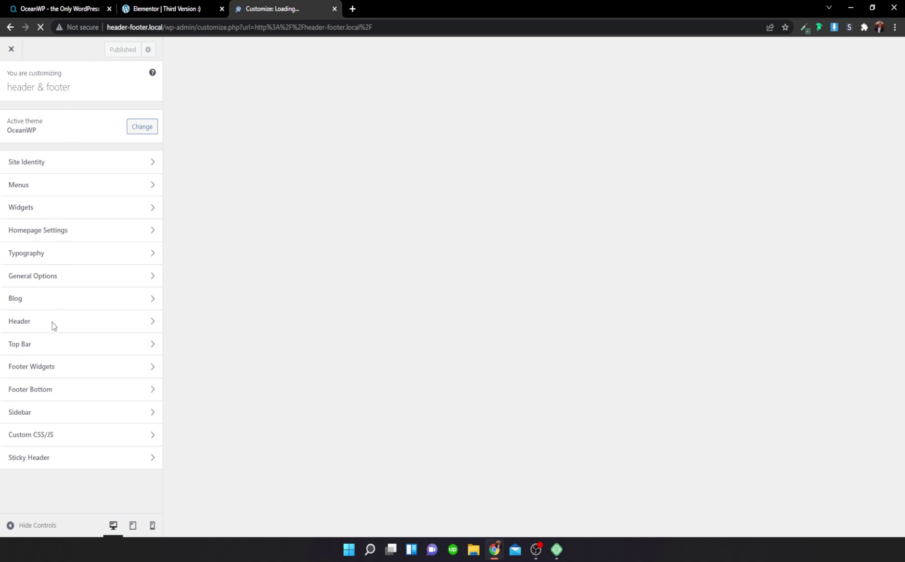
Step: Under Header > General, choose 'Third Version :)' as the custom header template
{"action": "left_click", "coordinate": [107, 323]}
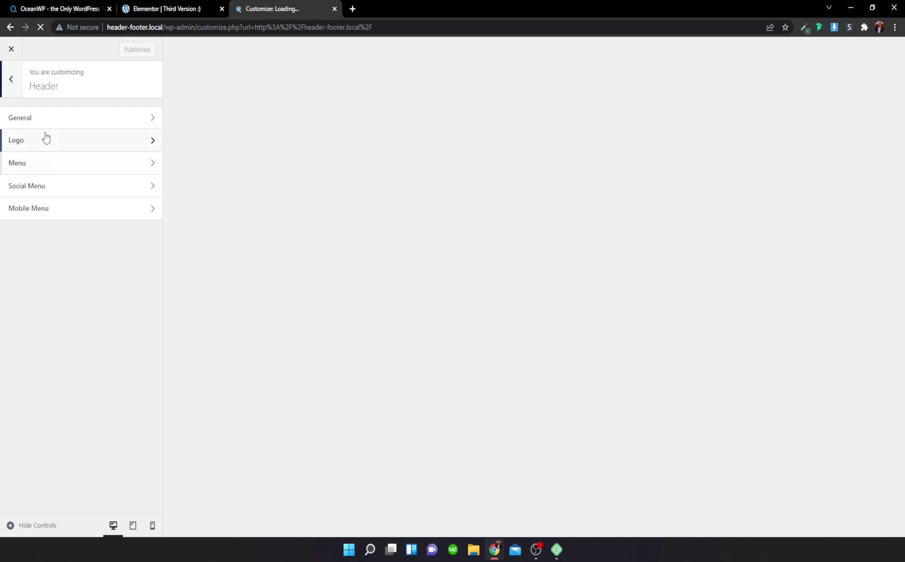
{"action": "left_click", "coordinate": [50, 118]}
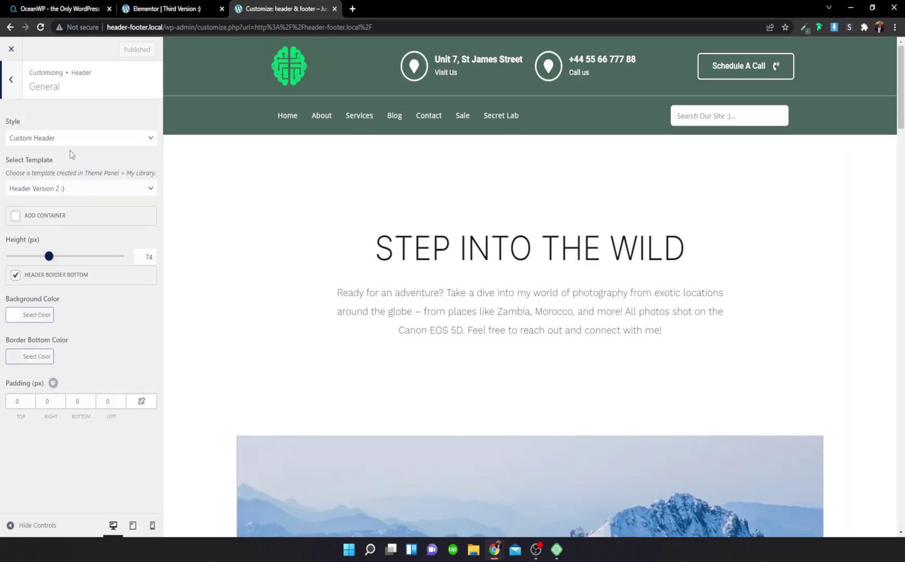
{"action": "left_click", "coordinate": [96, 196]}
{"action": "left_click", "coordinate": [56, 213]}
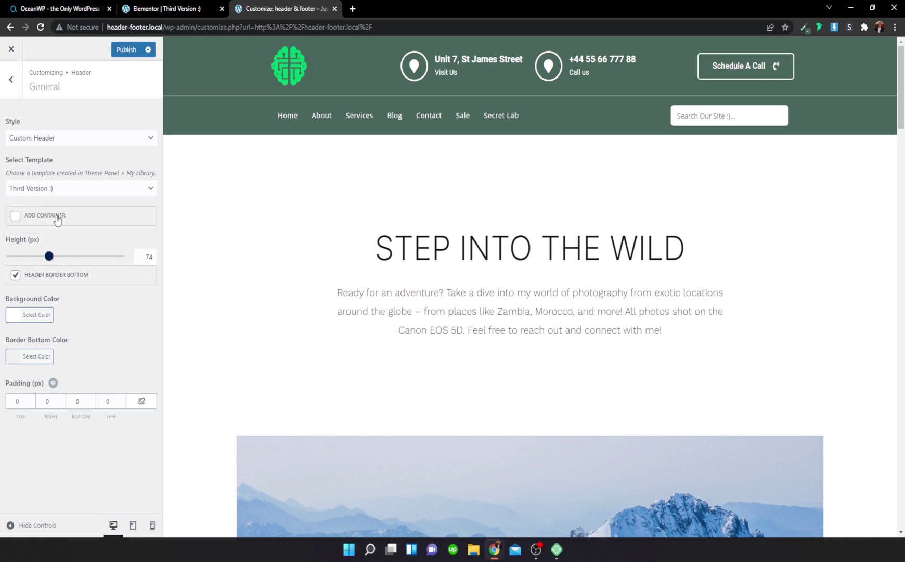
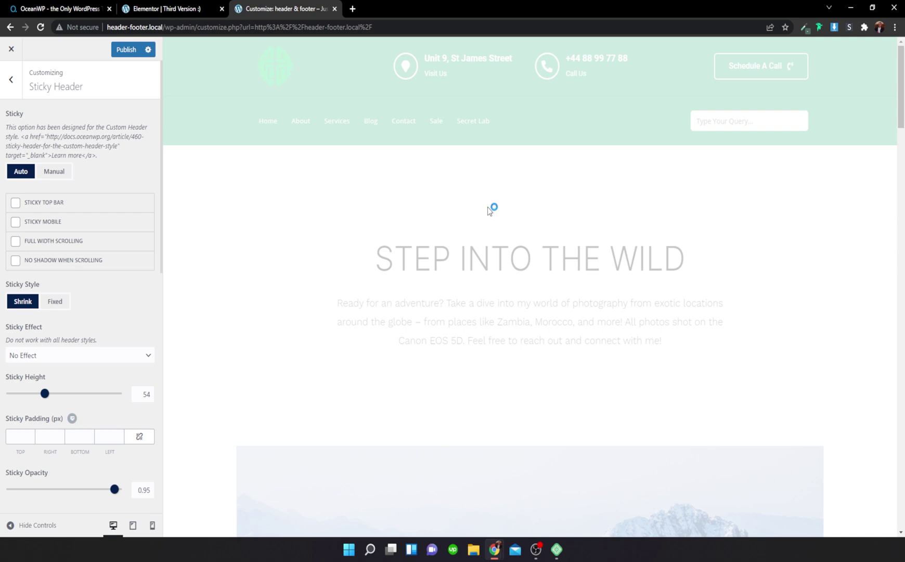
{"action": "scroll", "coordinate": [490, 207], "scroll_direction": "down", "scroll_amount": 10}
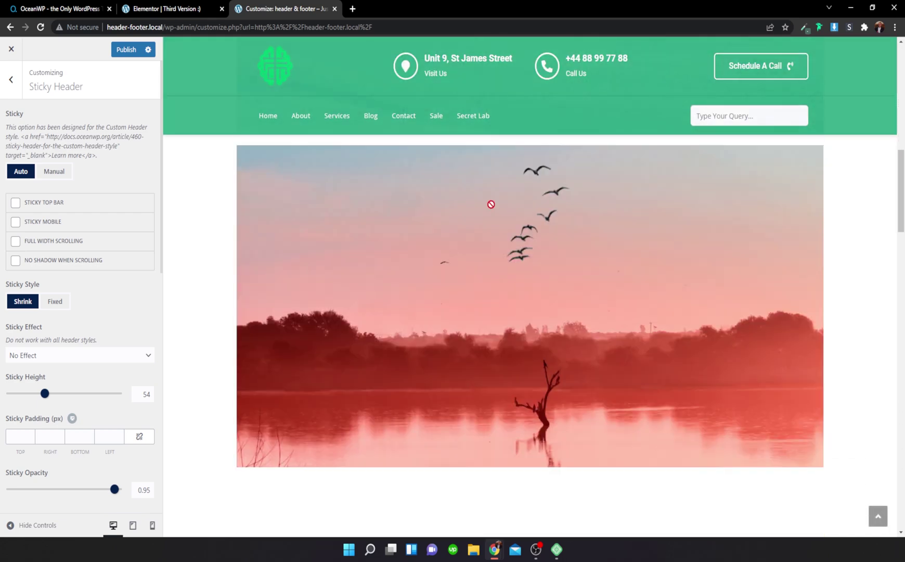
{"action": "scroll", "coordinate": [490, 204], "scroll_direction": "down", "scroll_amount": 20}
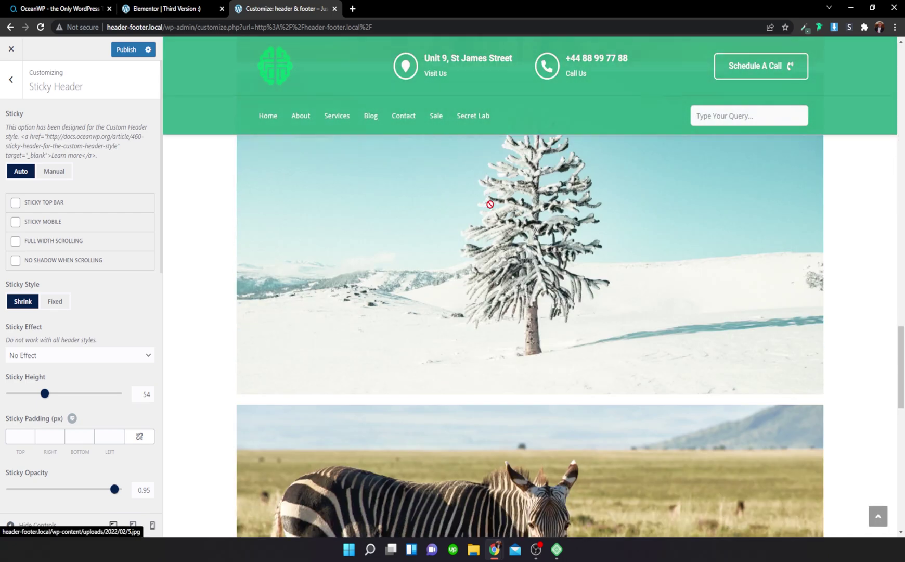
{"action": "scroll", "coordinate": [490, 204], "scroll_direction": "up", "scroll_amount": 8}
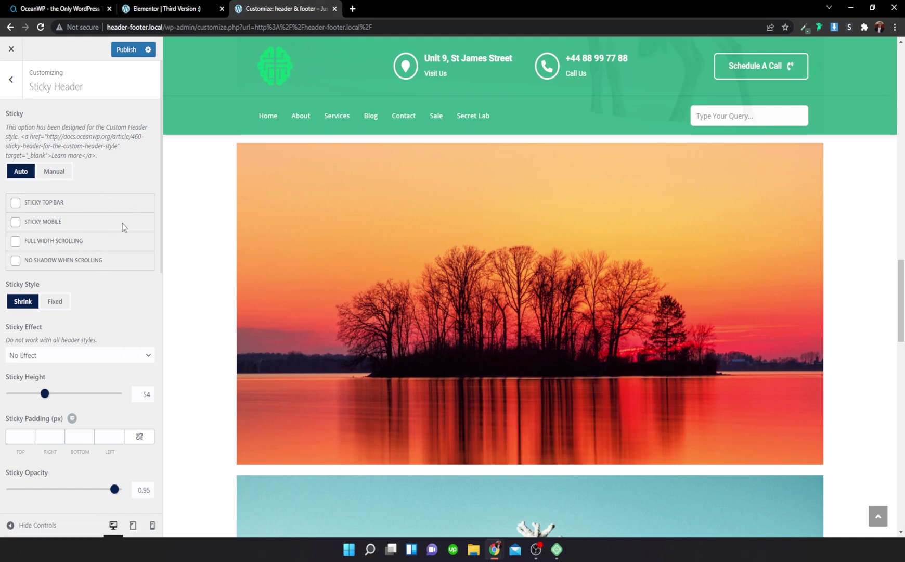
{"action": "scroll", "coordinate": [386, 265], "scroll_direction": "up", "scroll_amount": 15}
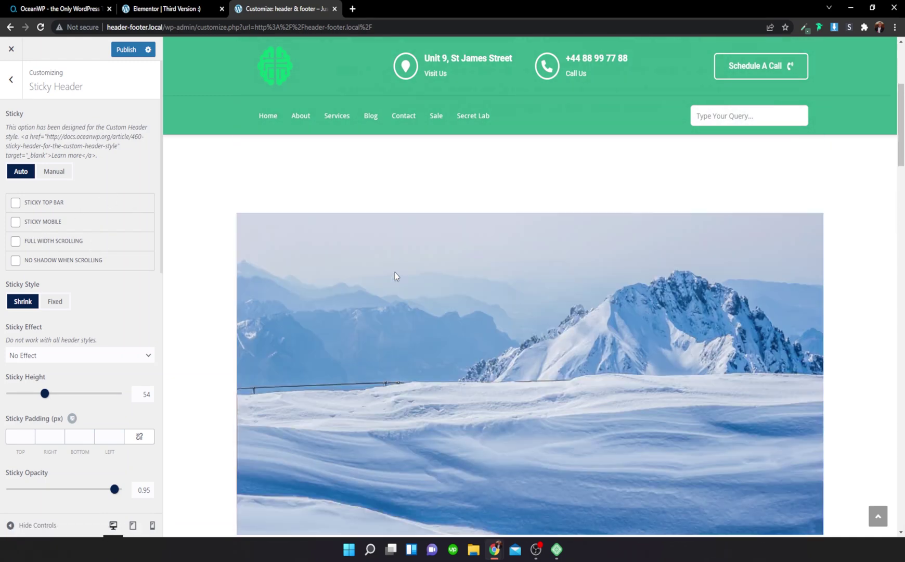
{"action": "scroll", "coordinate": [394, 275], "scroll_direction": "up", "scroll_amount": 4}
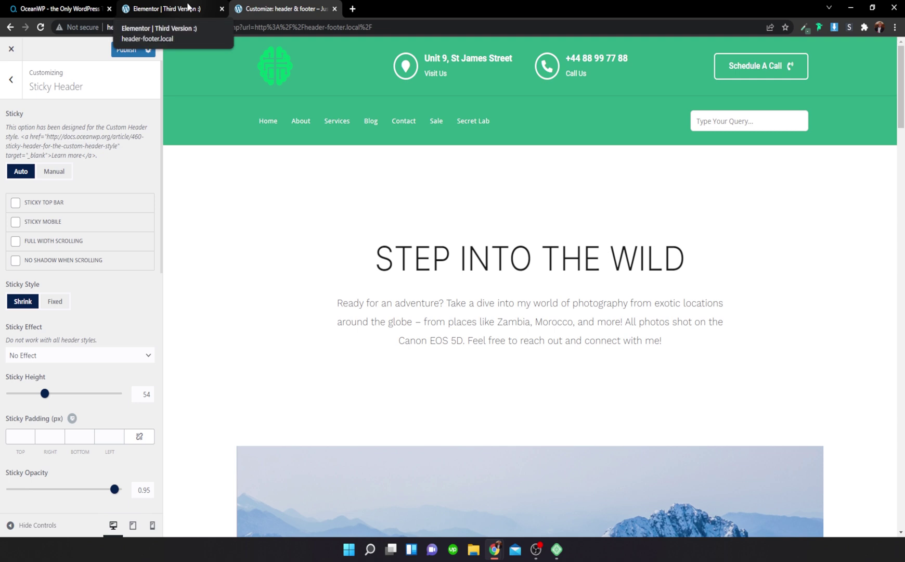
Step: Give the Elementor header's menu section the CSS class owp-sticky and update the header
{"action": "left_click", "coordinate": [189, 6]}
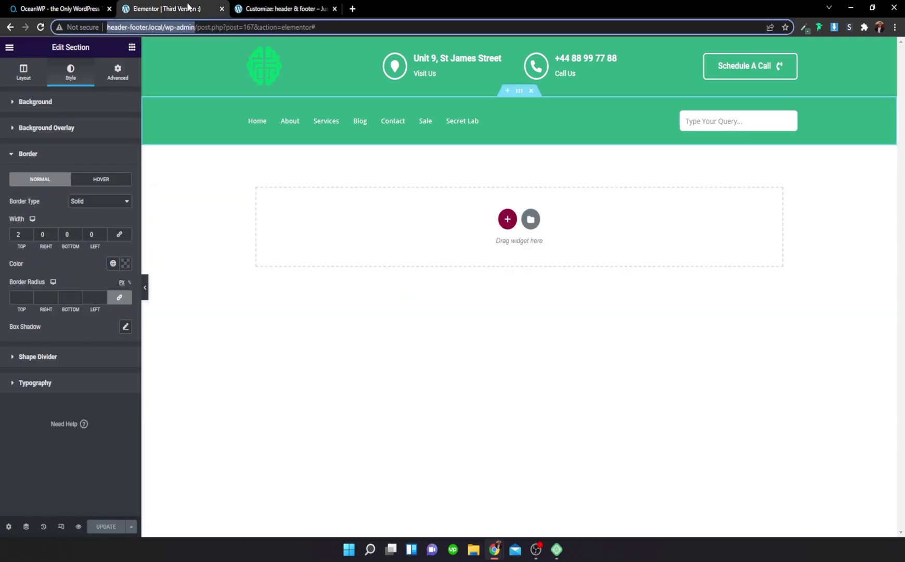
{"action": "left_click", "coordinate": [519, 96]}
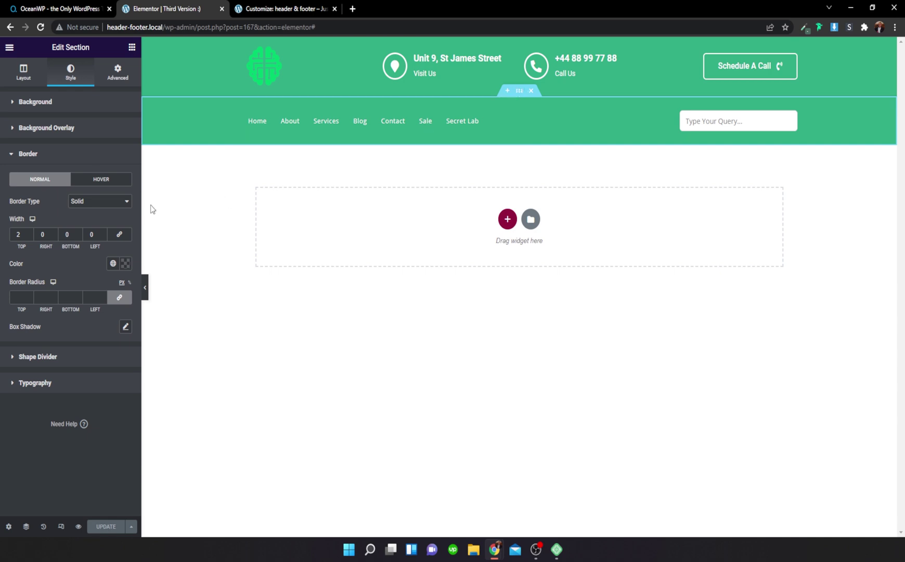
{"action": "left_click", "coordinate": [119, 73]}
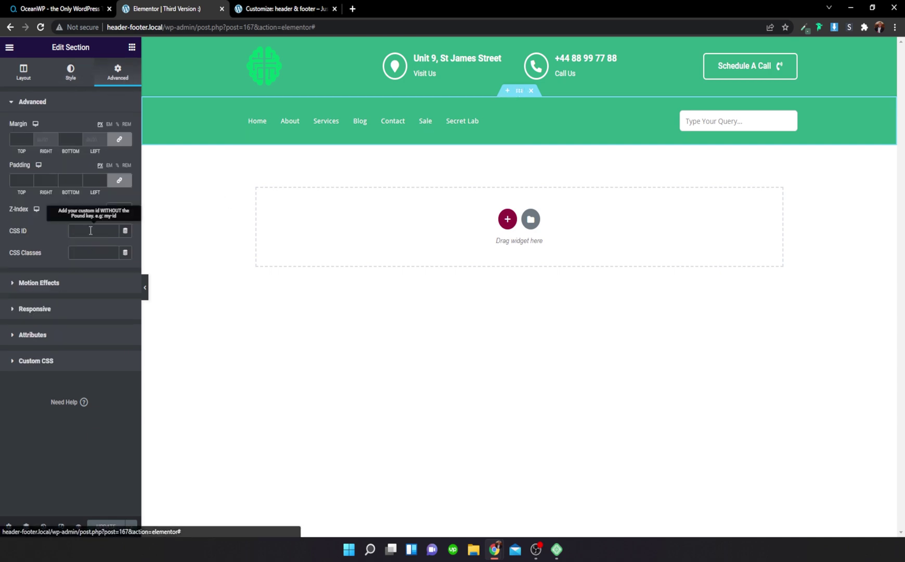
{"action": "left_click", "coordinate": [92, 250]}
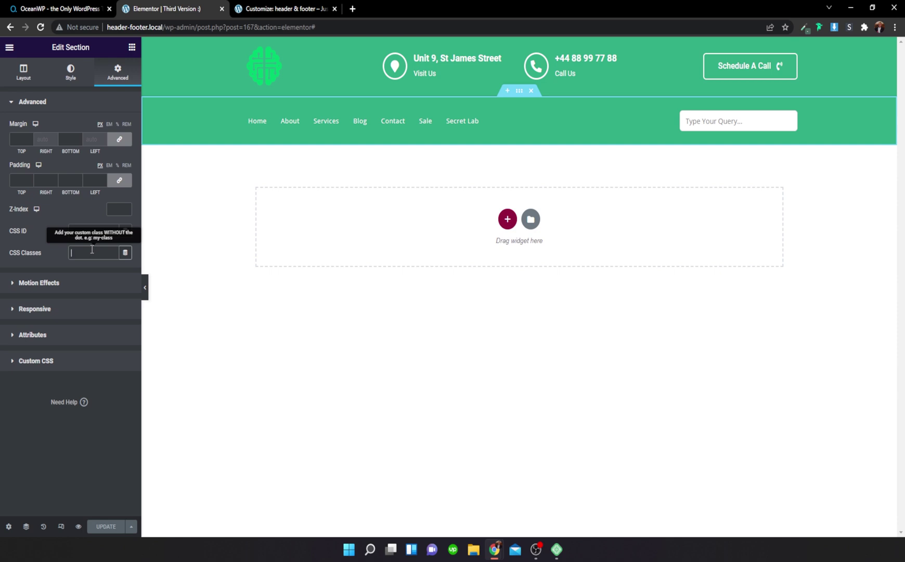
{"action": "type", "text": "owp-sticky"}
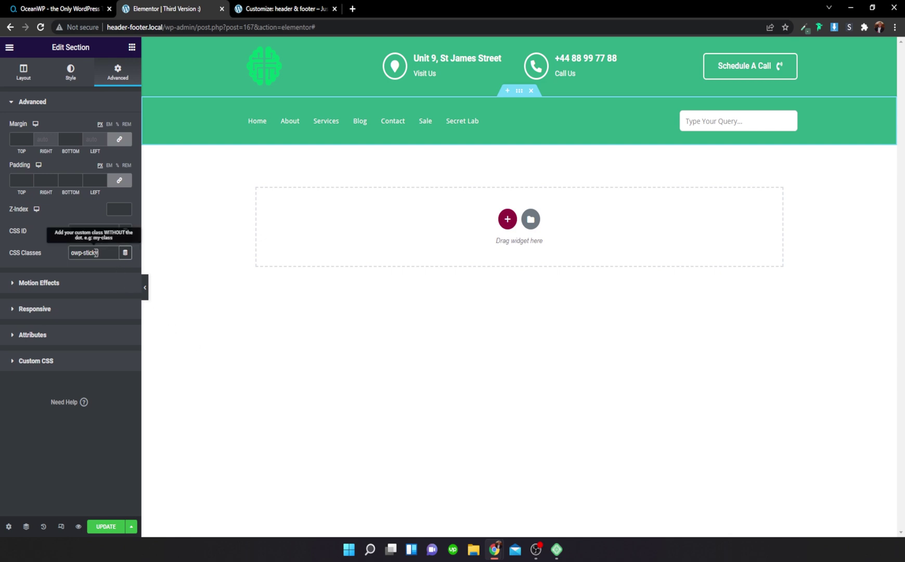
{"action": "left_click_drag", "start_coordinate": [109, 253], "coordinate": [46, 255]}
{"action": "left_click", "coordinate": [107, 527]}
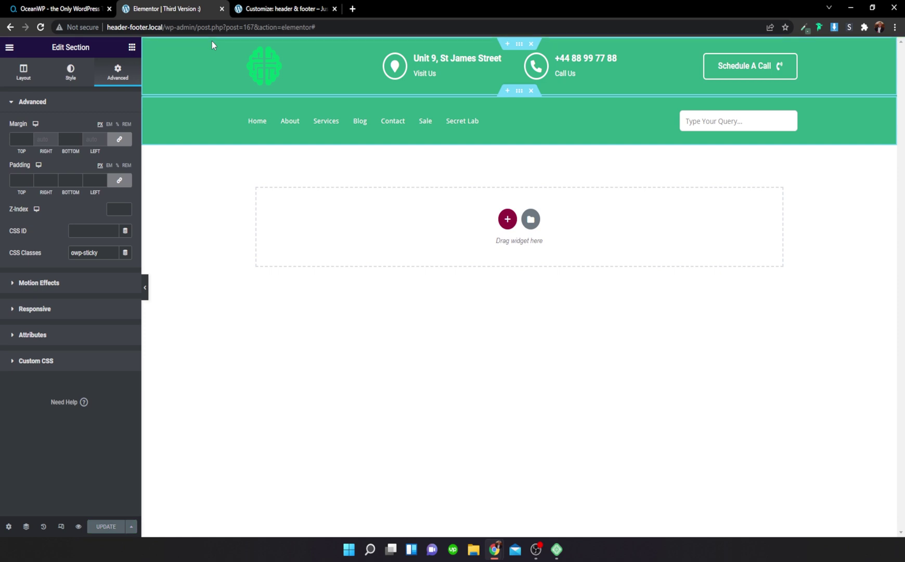
{"action": "left_click", "coordinate": [281, 9]}
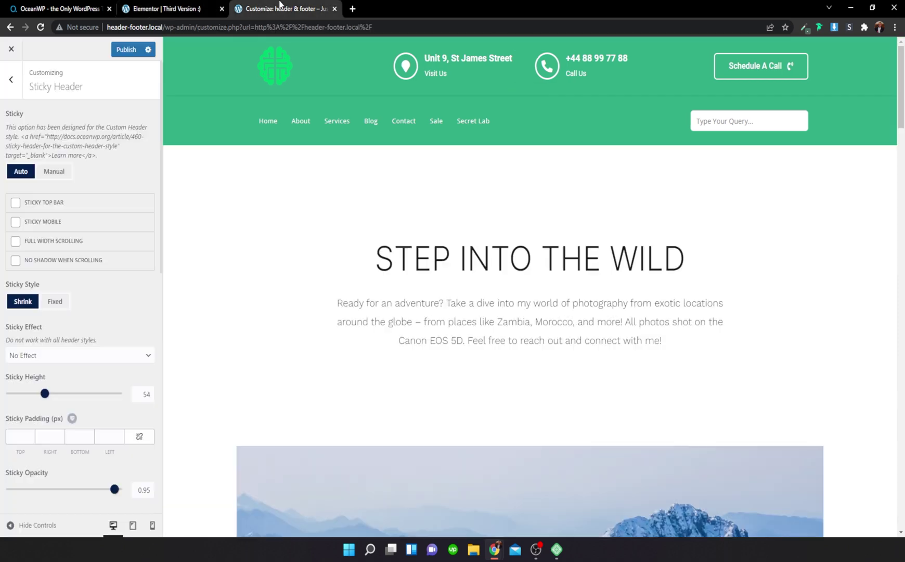
Step: Publish the Customizer changes, reload the page, and reopen the Sticky Header panel
{"action": "left_click", "coordinate": [126, 49]}
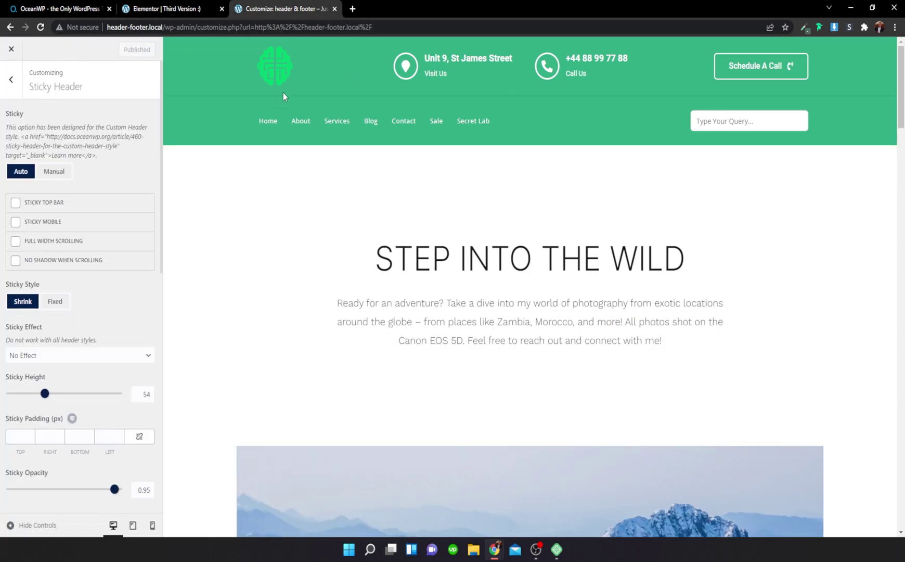
{"action": "scroll", "coordinate": [484, 136], "scroll_direction": "down", "scroll_amount": 4}
{"action": "scroll", "coordinate": [484, 136], "scroll_direction": "up", "scroll_amount": 4}
{"action": "scroll", "coordinate": [484, 136], "scroll_direction": "down", "scroll_amount": 4}
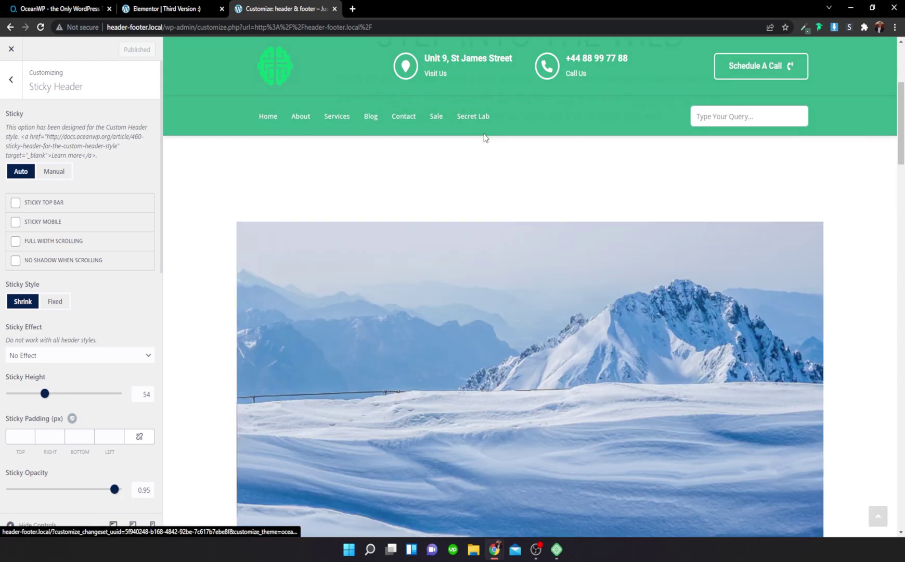
{"action": "scroll", "coordinate": [485, 138], "scroll_direction": "up", "scroll_amount": 3}
{"action": "scroll", "coordinate": [485, 137], "scroll_direction": "up", "scroll_amount": 1}
{"action": "left_click", "coordinate": [40, 27]}
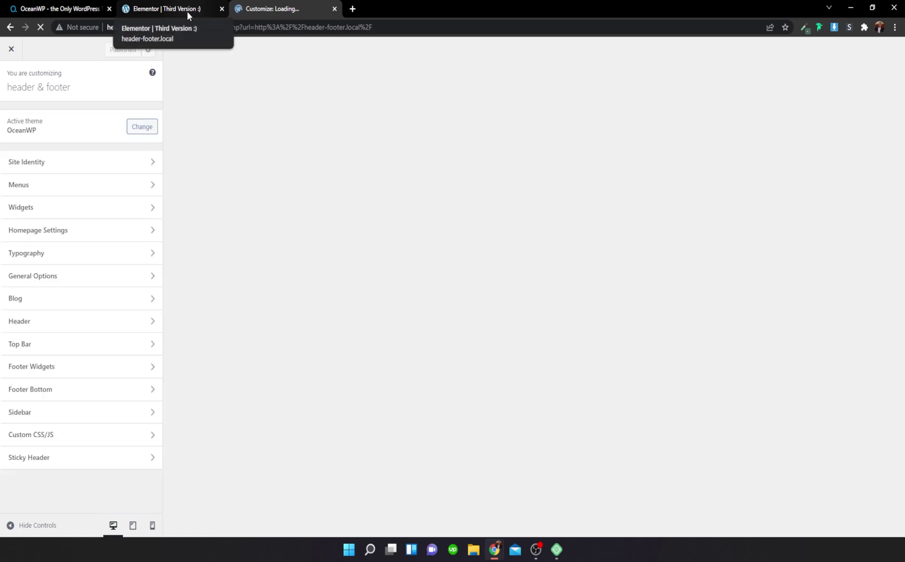
{"action": "left_click", "coordinate": [60, 455]}
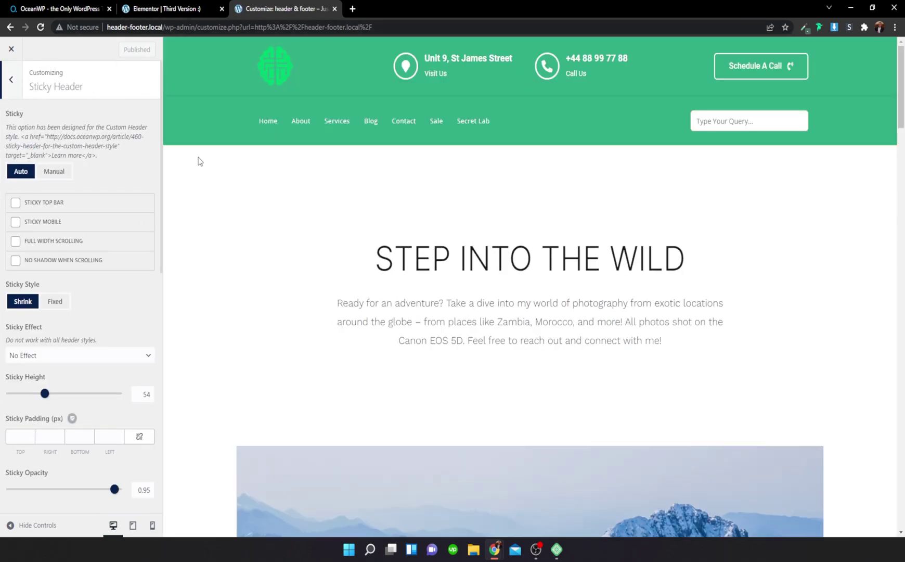
Step: Switch the sticky header to Manual mode and scroll the preview to see the menu bar stay pinned
{"action": "left_click", "coordinate": [56, 174]}
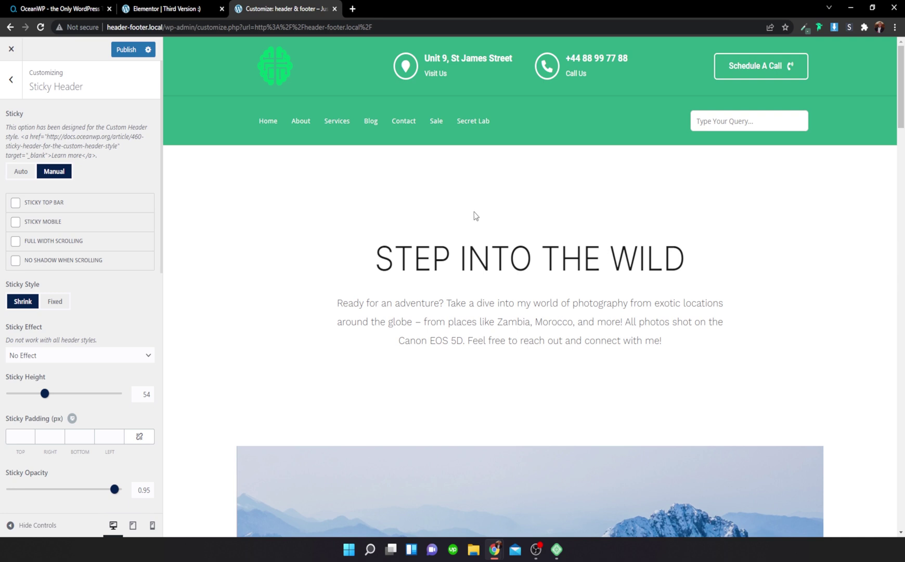
{"action": "scroll", "coordinate": [474, 212], "scroll_direction": "down", "scroll_amount": 5}
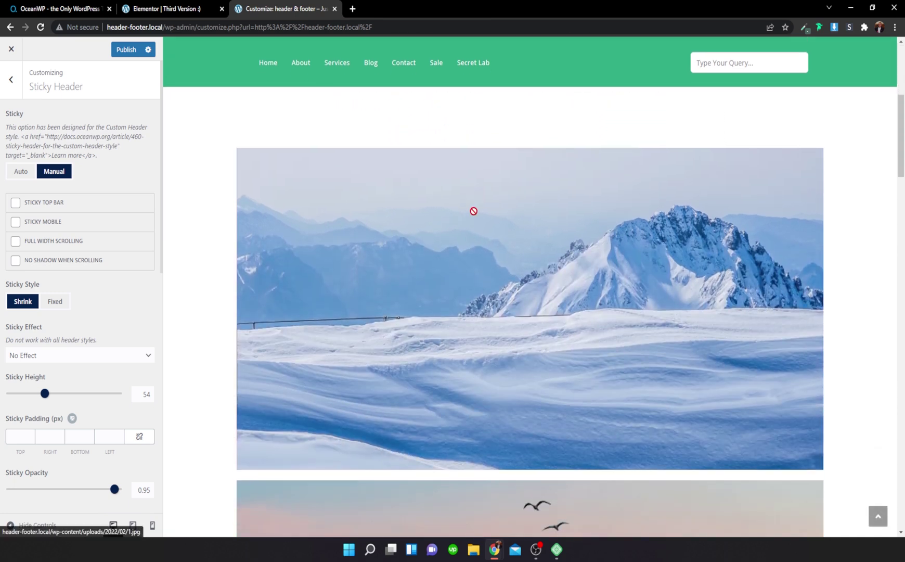
{"action": "scroll", "coordinate": [474, 210], "scroll_direction": "up", "scroll_amount": 5}
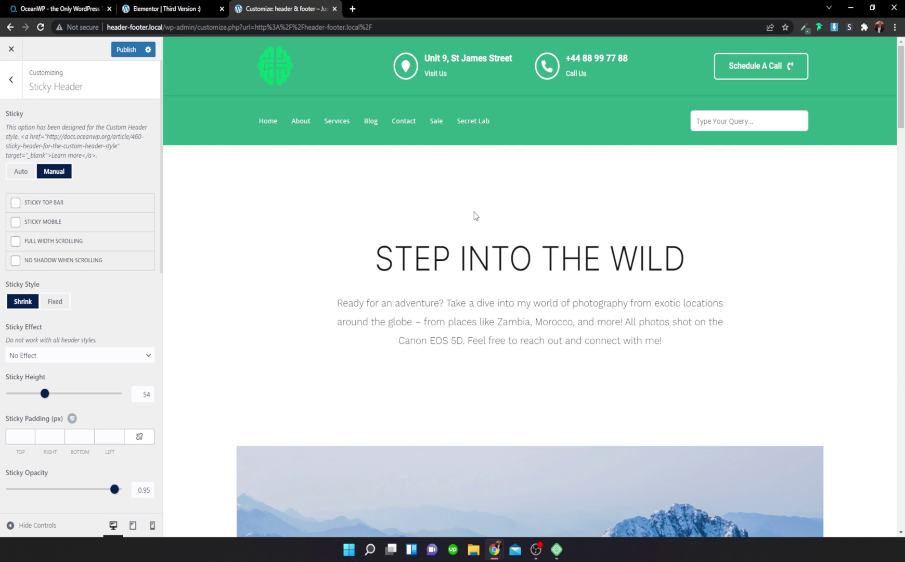
{"action": "left_click", "coordinate": [218, 8]}
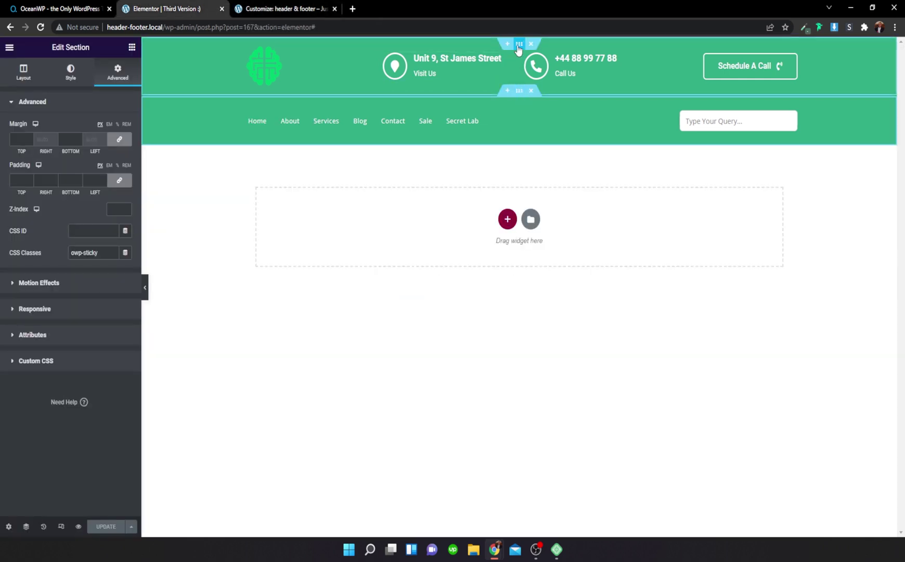
Step: Move the owp-sticky class from the menu section to the top logo section and update the header
{"action": "left_click_drag", "start_coordinate": [113, 252], "coordinate": [71, 255]}
{"action": "key", "text": "ctrl+c"}
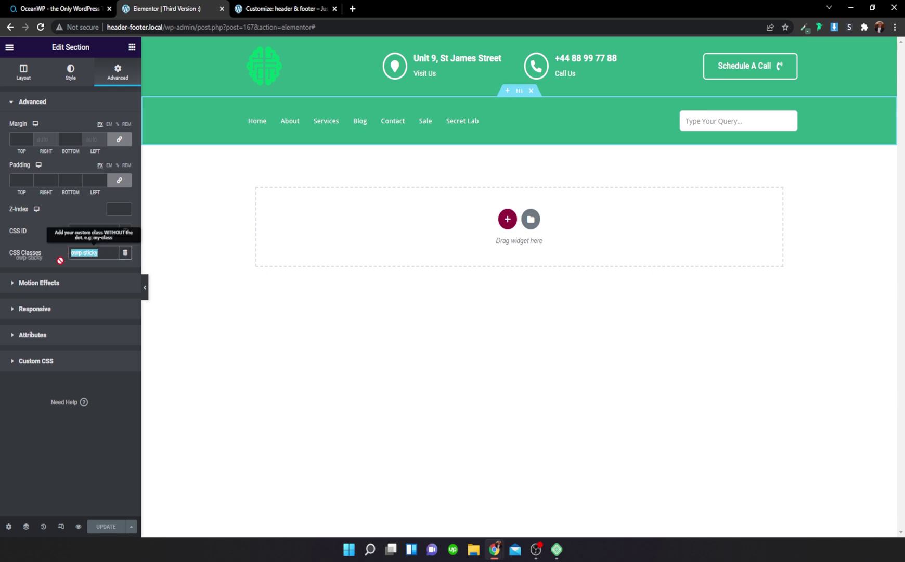
{"action": "key", "text": "BackSpace"}
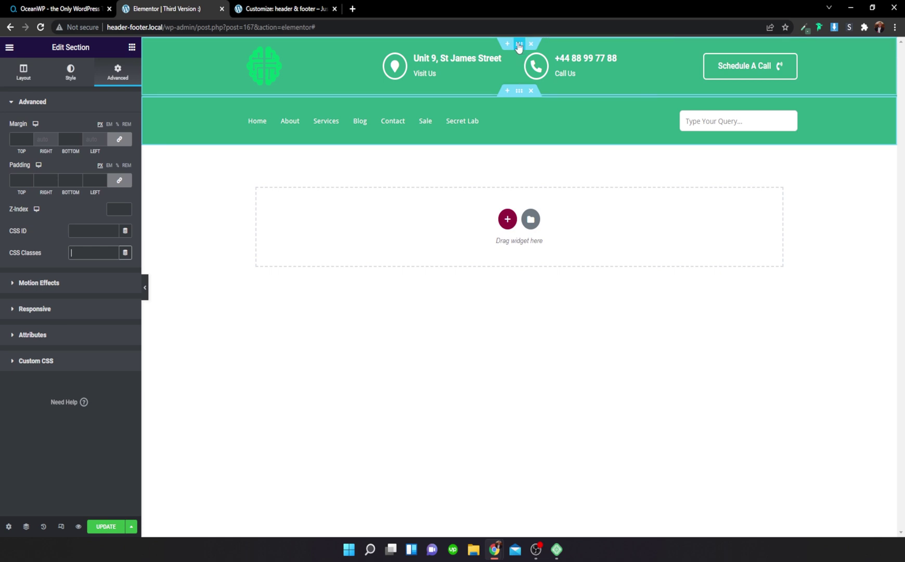
{"action": "left_click", "coordinate": [518, 44]}
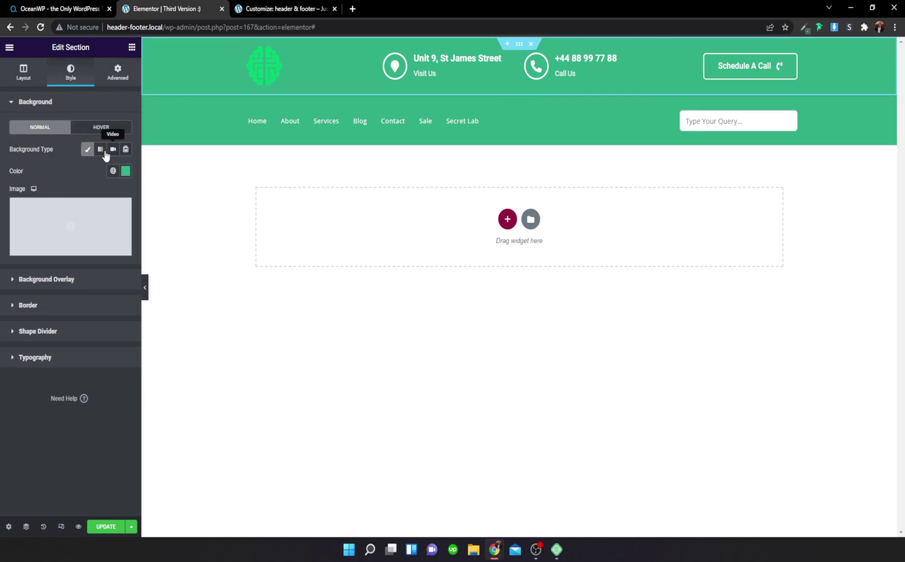
{"action": "left_click", "coordinate": [117, 72]}
{"action": "left_click", "coordinate": [79, 255]}
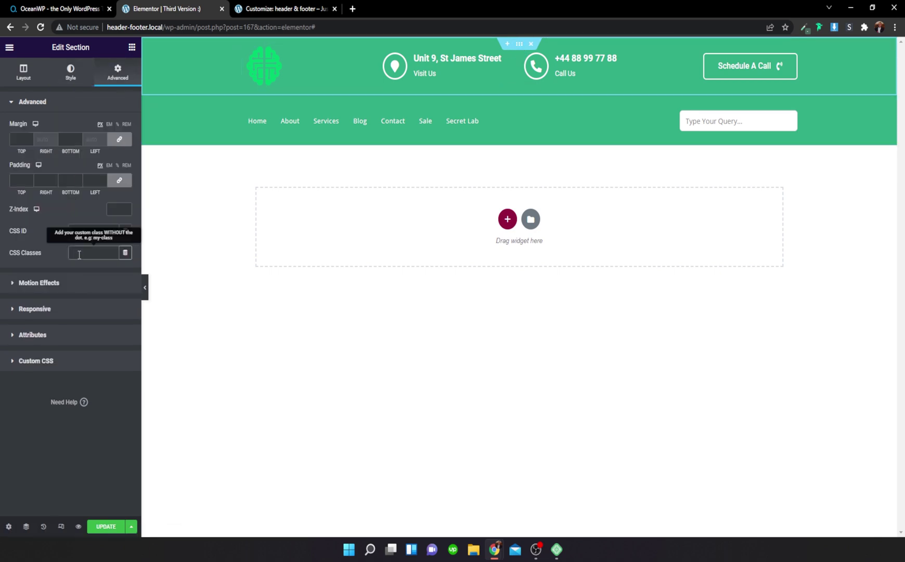
{"action": "key", "text": "ctrl+v"}
{"action": "left_click", "coordinate": [106, 526]}
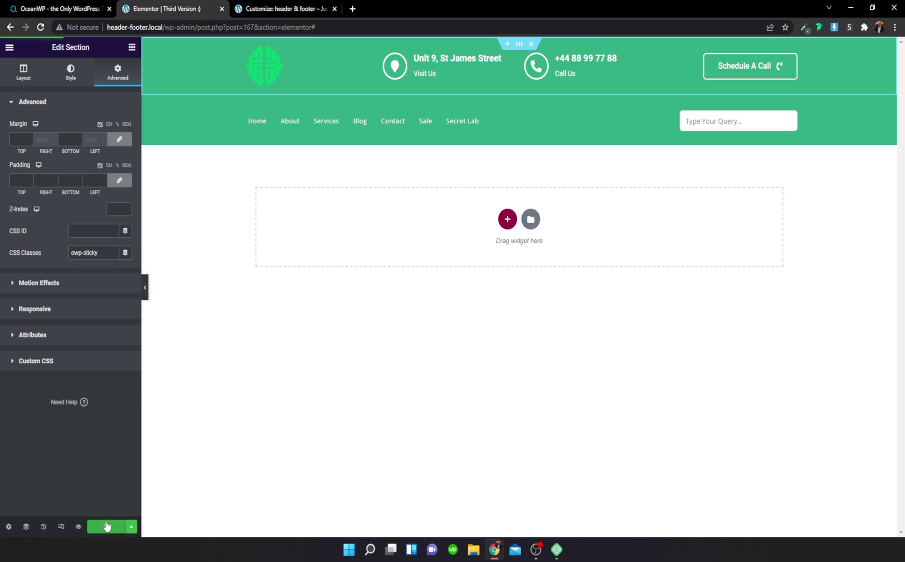
{"action": "left_click", "coordinate": [279, 6]}
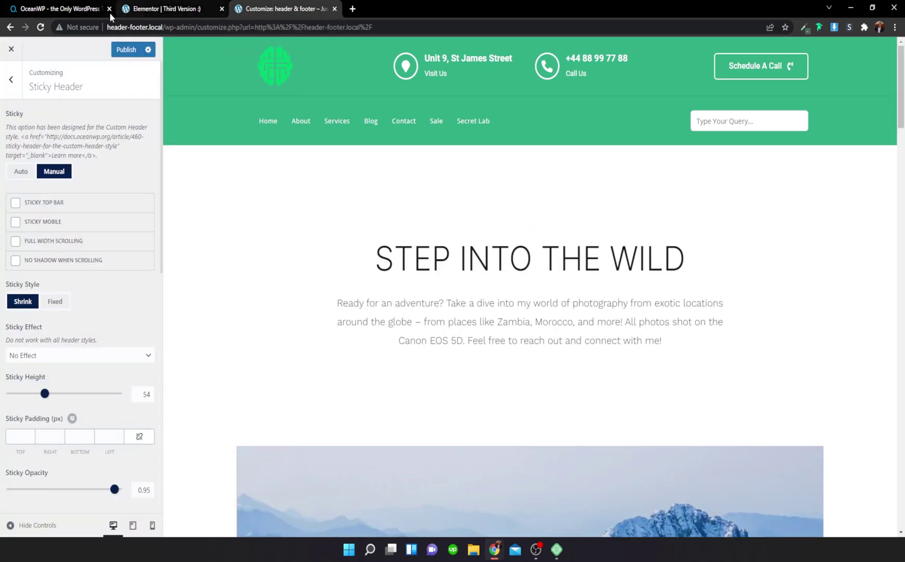
Step: Publish, reload the Customizer, and scroll the preview to confirm the logo bar stays pinned
{"action": "left_click", "coordinate": [127, 51]}
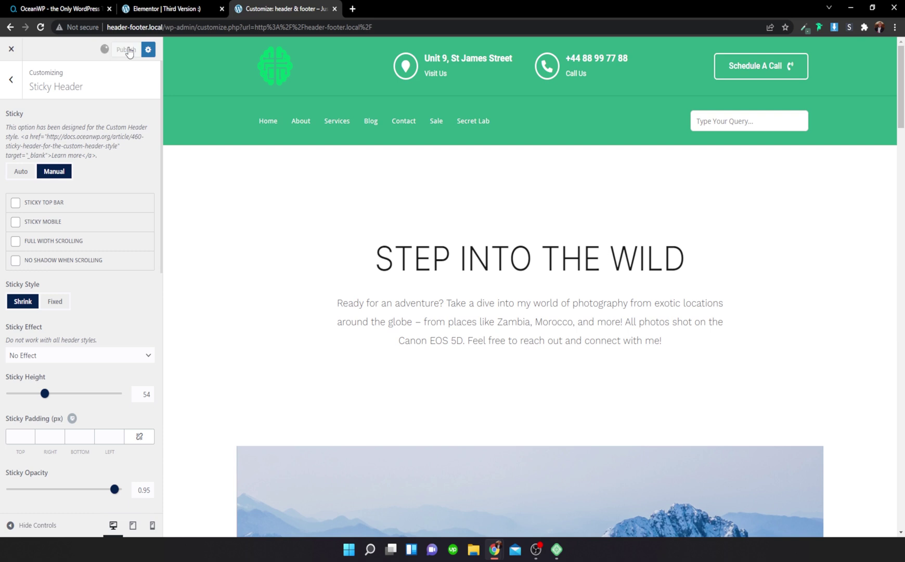
{"action": "left_click", "coordinate": [40, 27]}
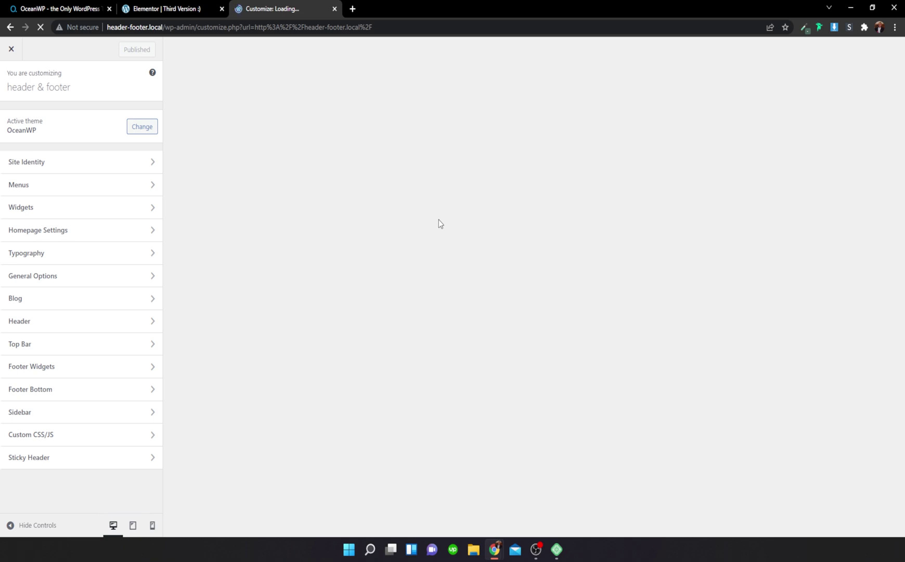
{"action": "scroll", "coordinate": [451, 208], "scroll_direction": "down", "scroll_amount": 3}
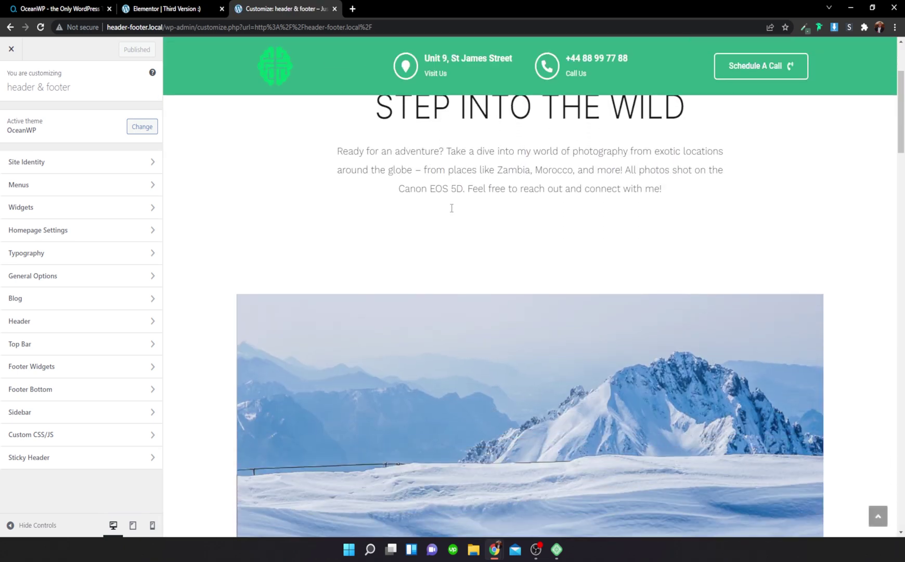
{"action": "scroll", "coordinate": [452, 208], "scroll_direction": "down", "scroll_amount": 8}
{"action": "scroll", "coordinate": [450, 207], "scroll_direction": "up", "scroll_amount": 6}
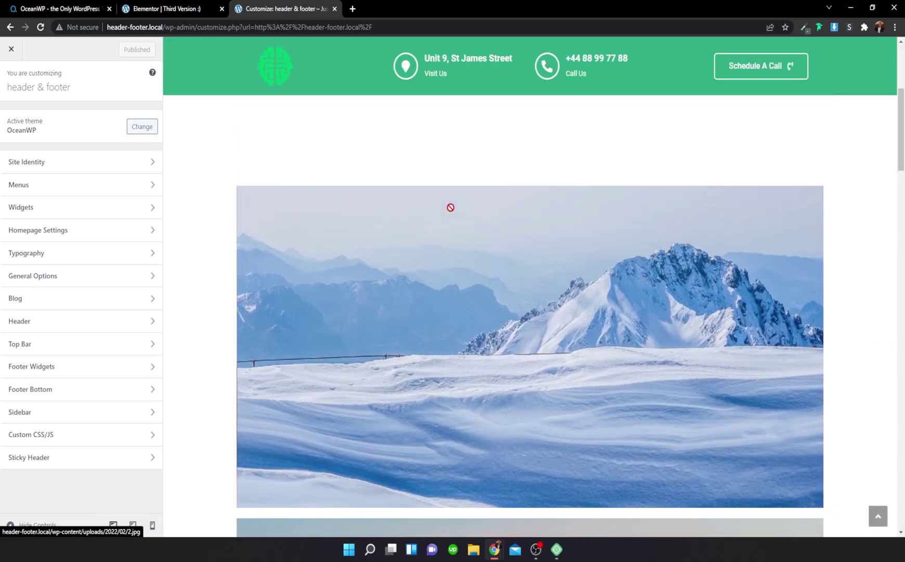
{"action": "scroll", "coordinate": [451, 207], "scroll_direction": "up", "scroll_amount": 5}
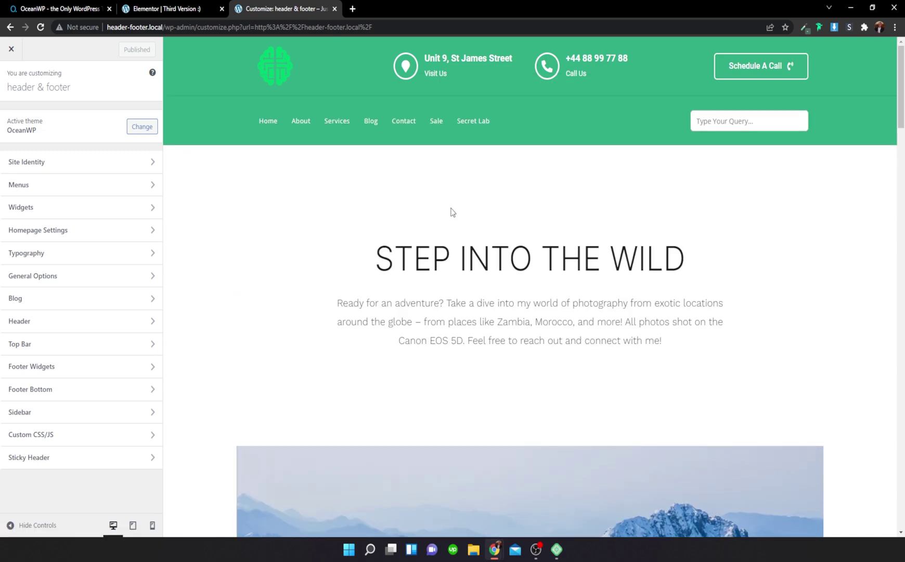